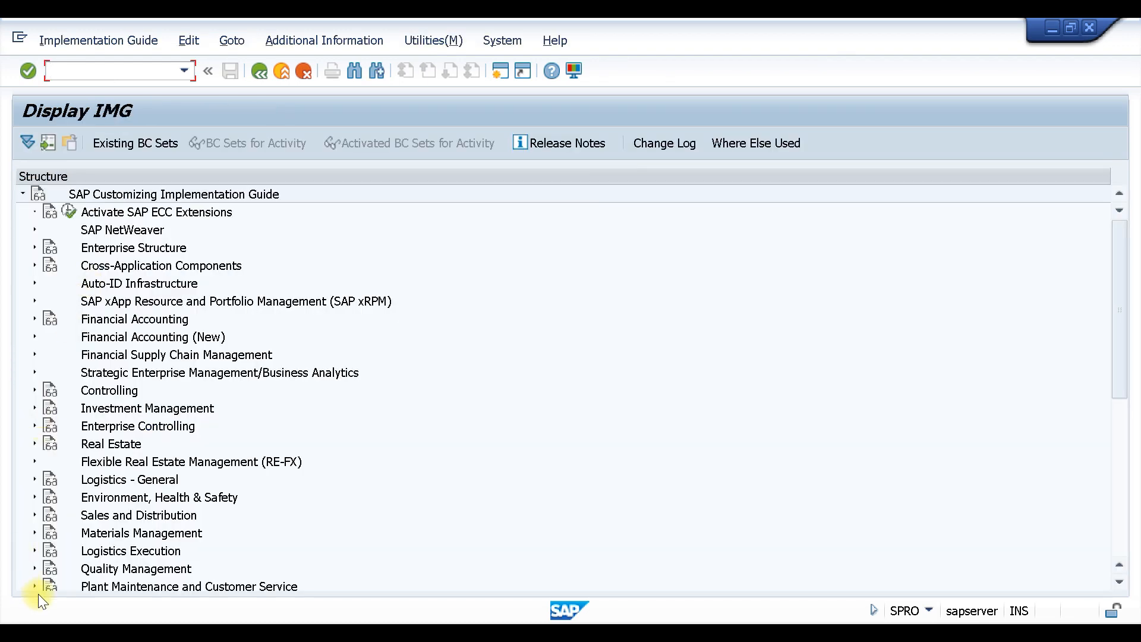
Step: Open the Define Storage Type activity in the Warehouse Management master data of Logistics Execution
click(34, 551)
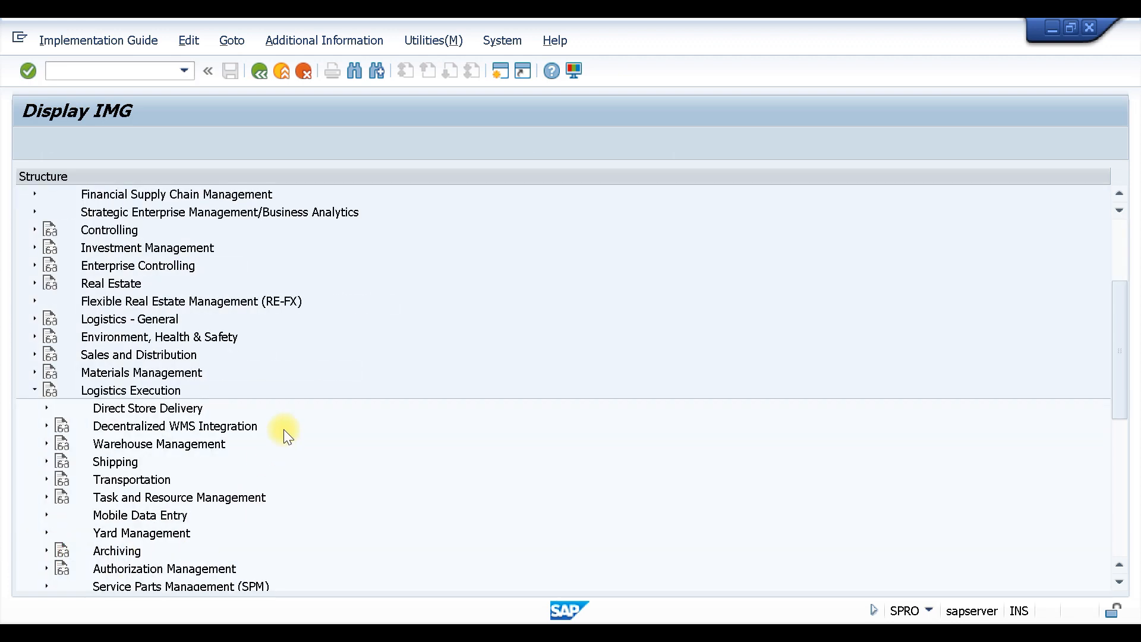
click(45, 442)
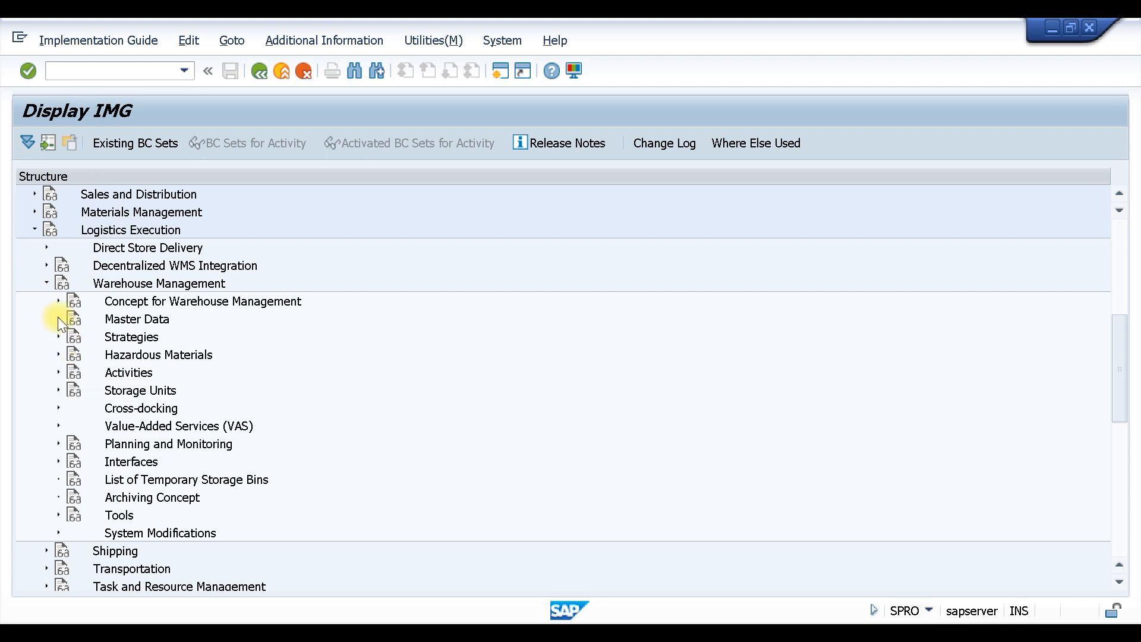
click(59, 318)
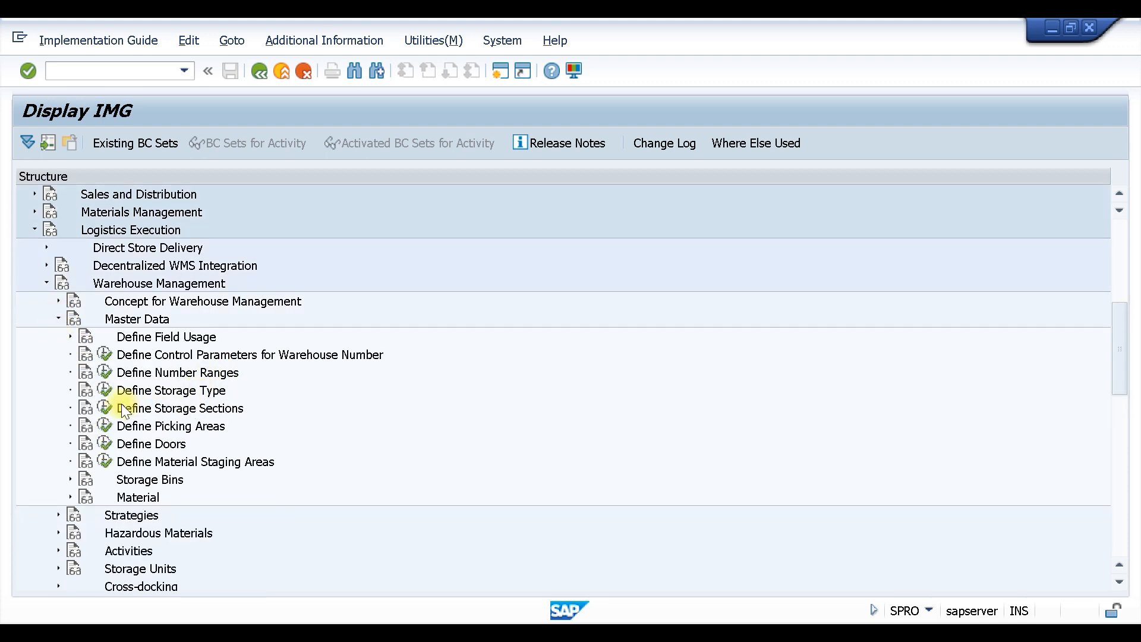
click(104, 390)
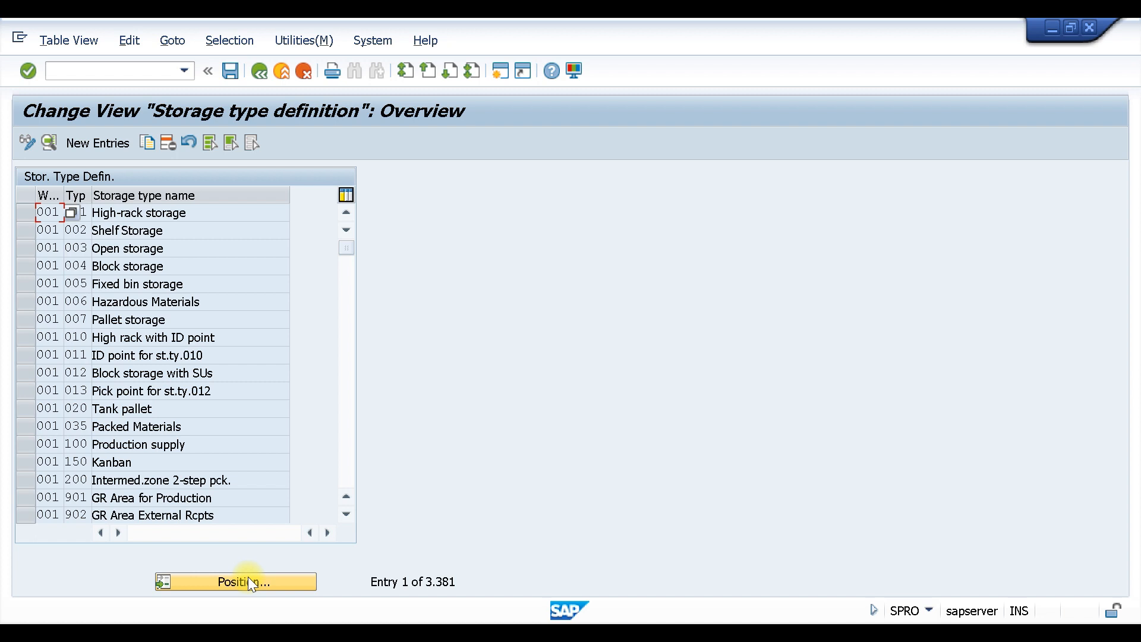
Step: Position the storage type definition list at warehouse W01, storage type 012
click(248, 581)
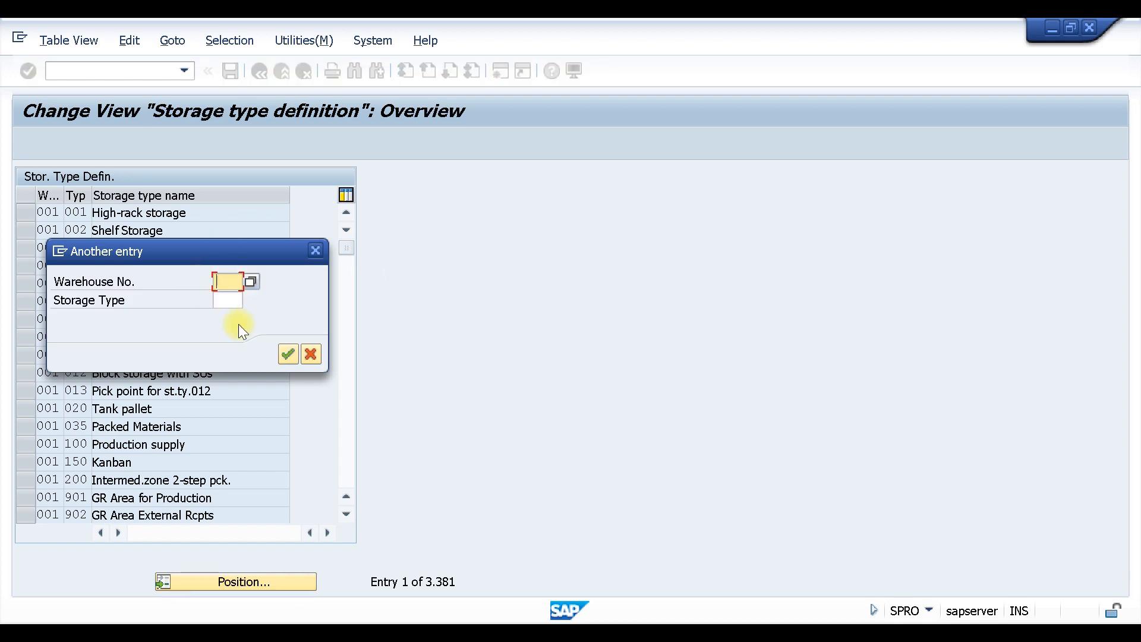
text(w01)
key(Tab)
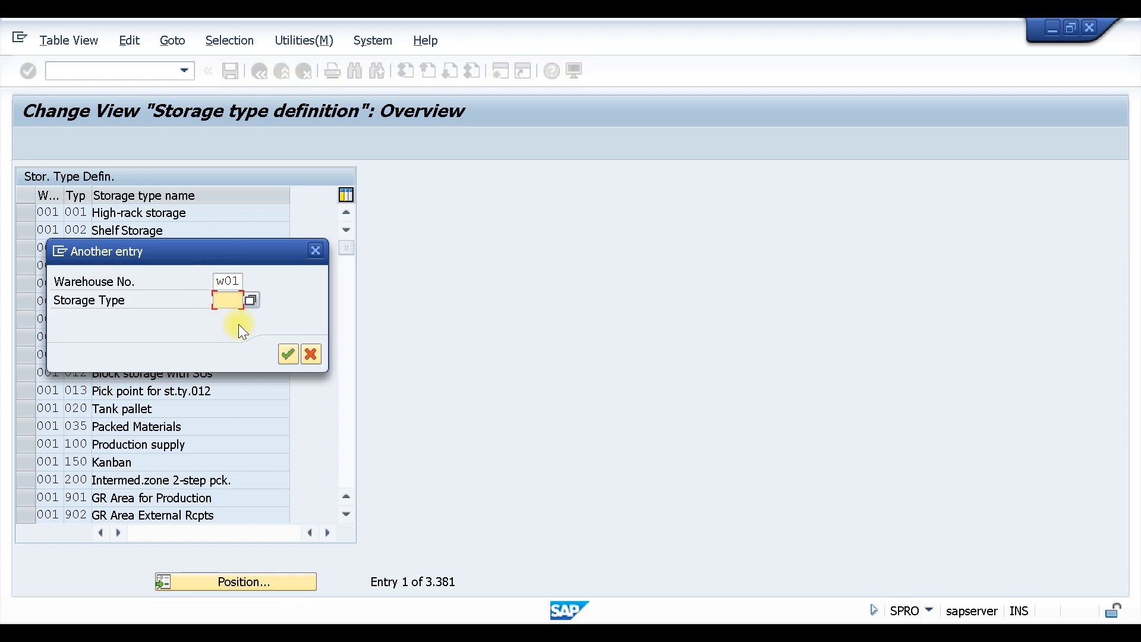
text(012)
key(Return)
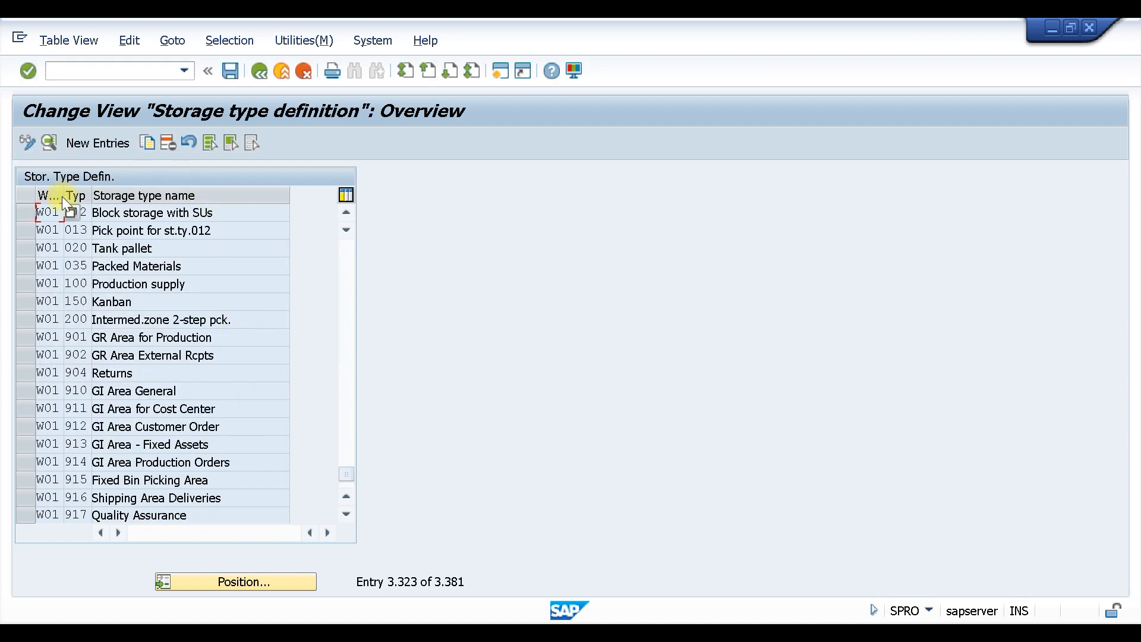
Step: Review the detailed definition of W01 storage type 012, Block storage with SUs, and return to the implementation guide
click(141, 213)
click(24, 211)
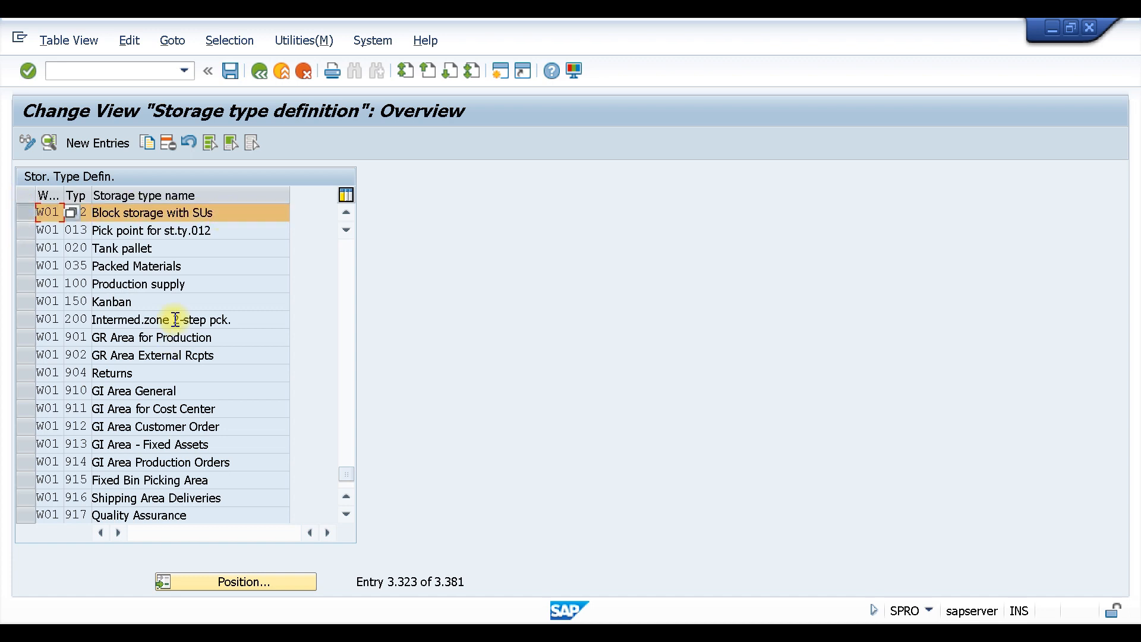
click(49, 142)
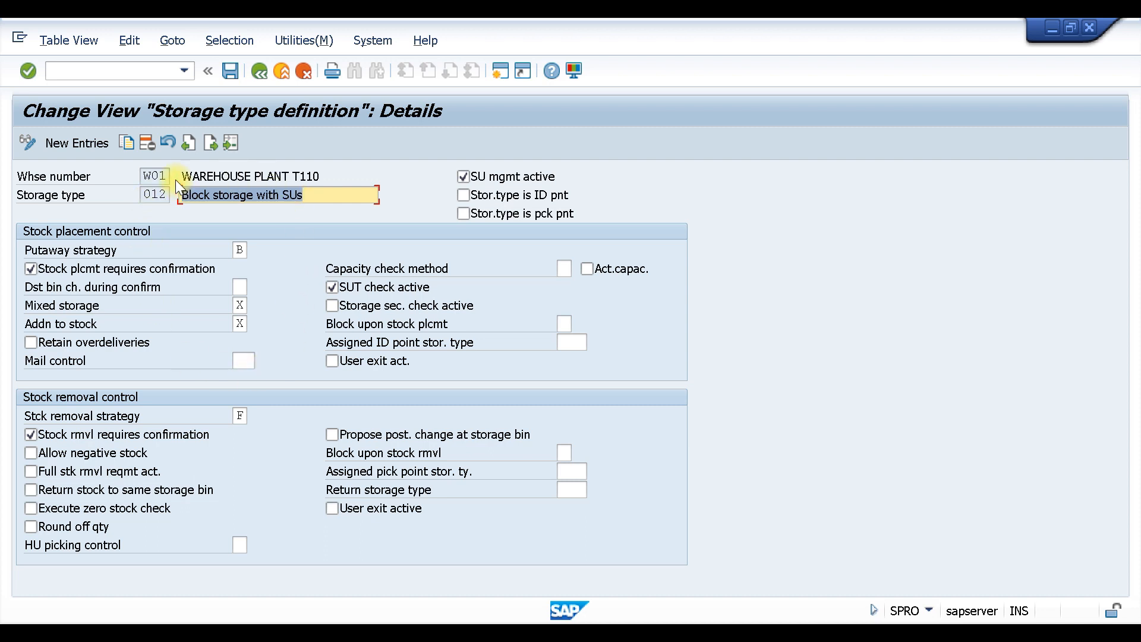
click(260, 72)
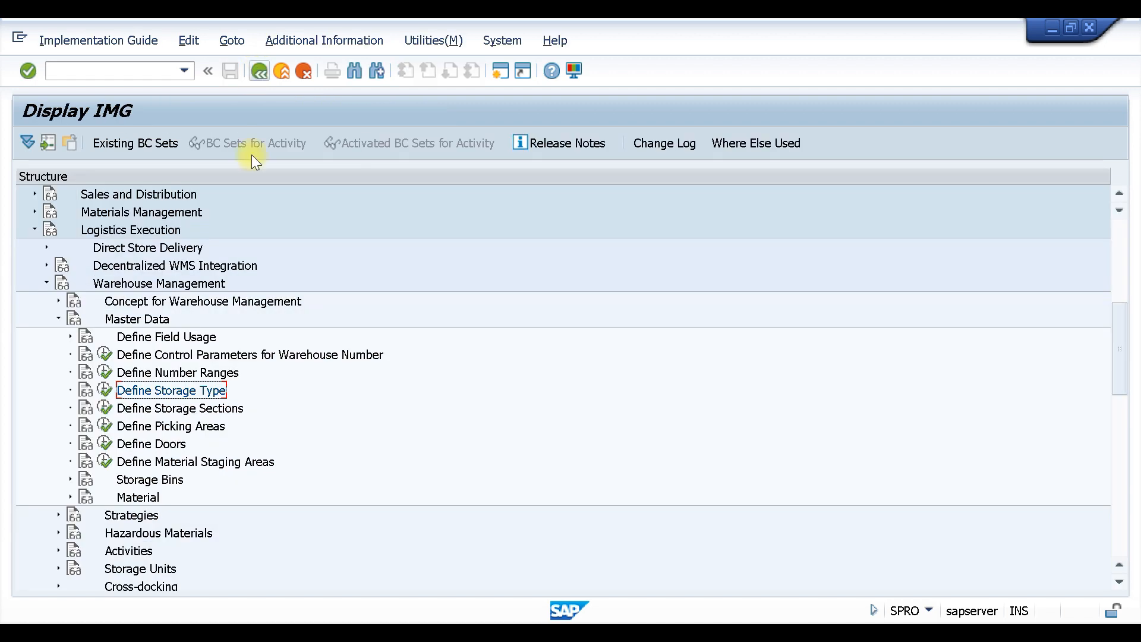
Step: Open the warehouse number range assignments under Define Number Ranges and check the entry for warehouse W01
click(106, 373)
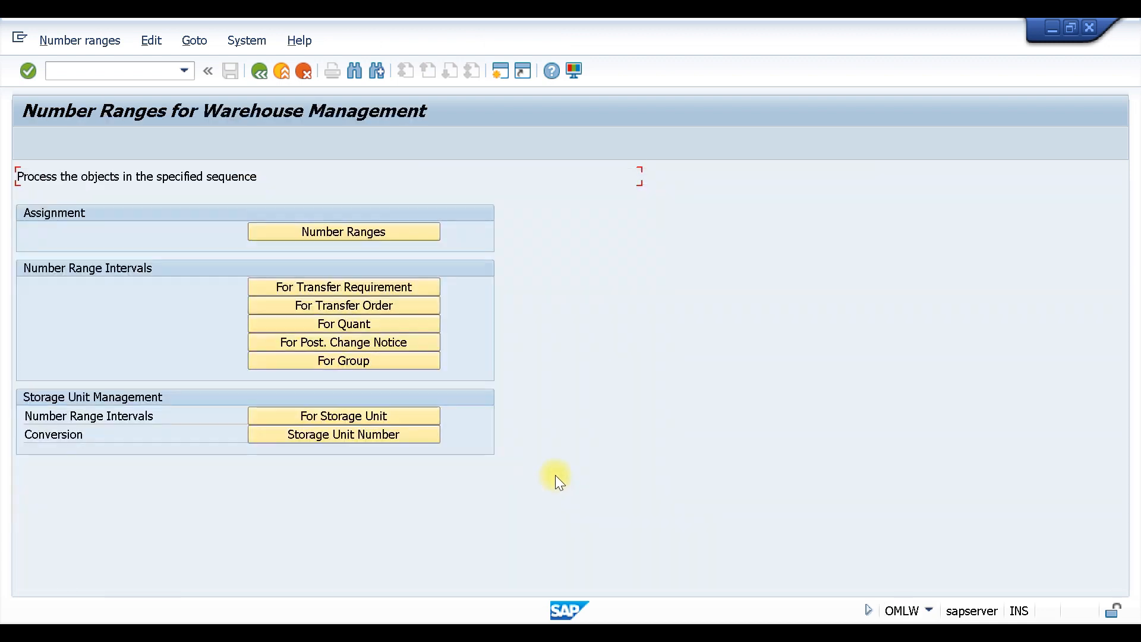
click(351, 229)
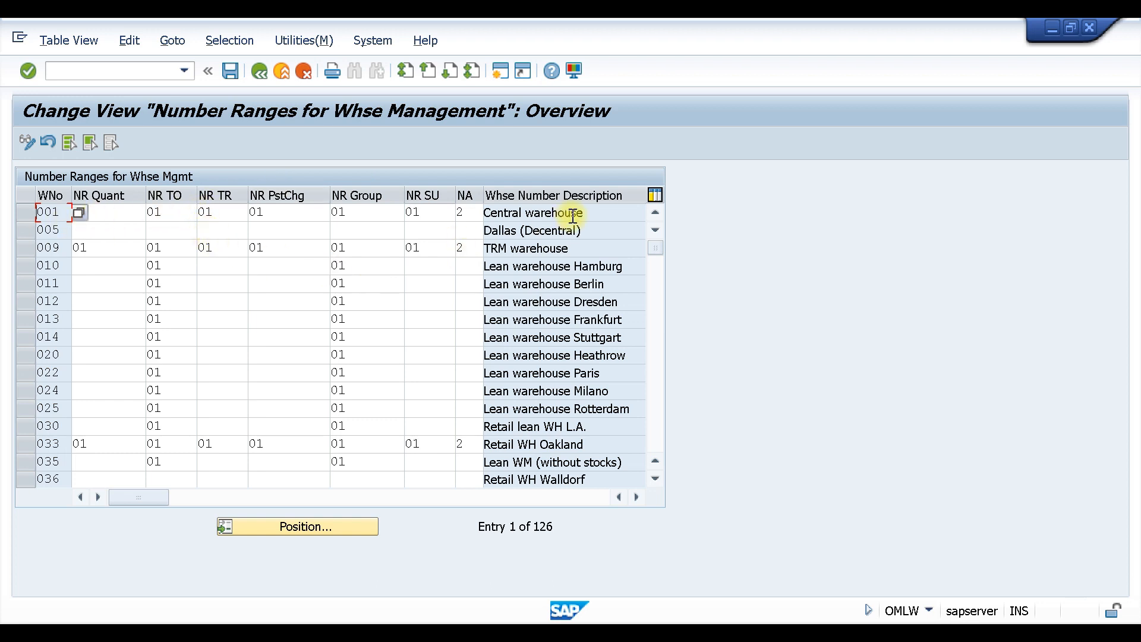
click(343, 528)
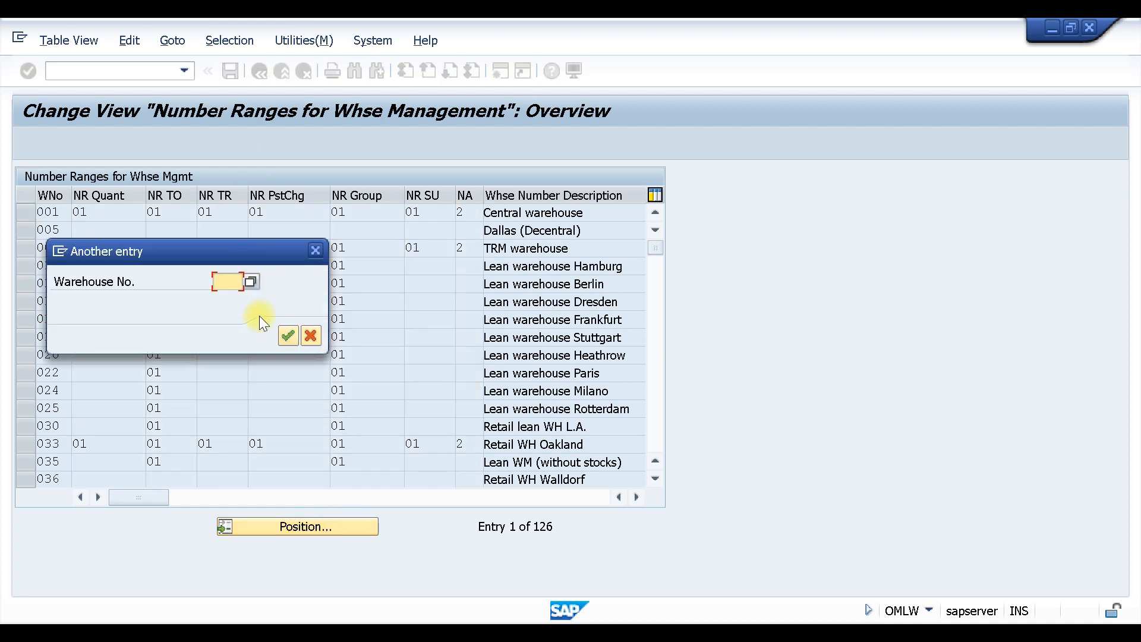
text(001)
key(Return)
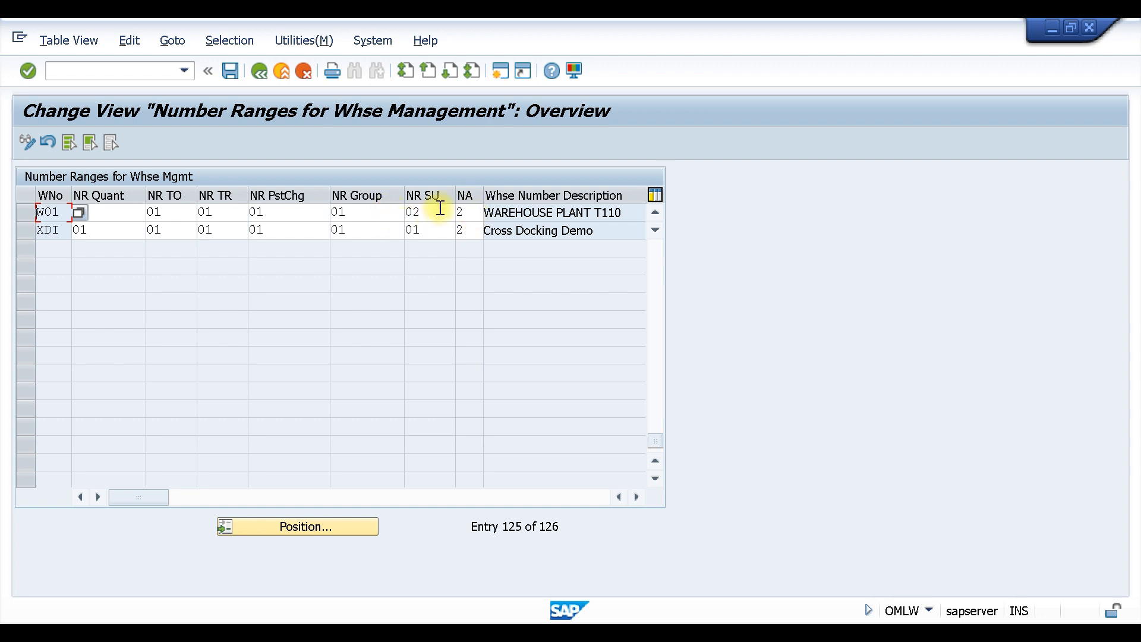
click(259, 71)
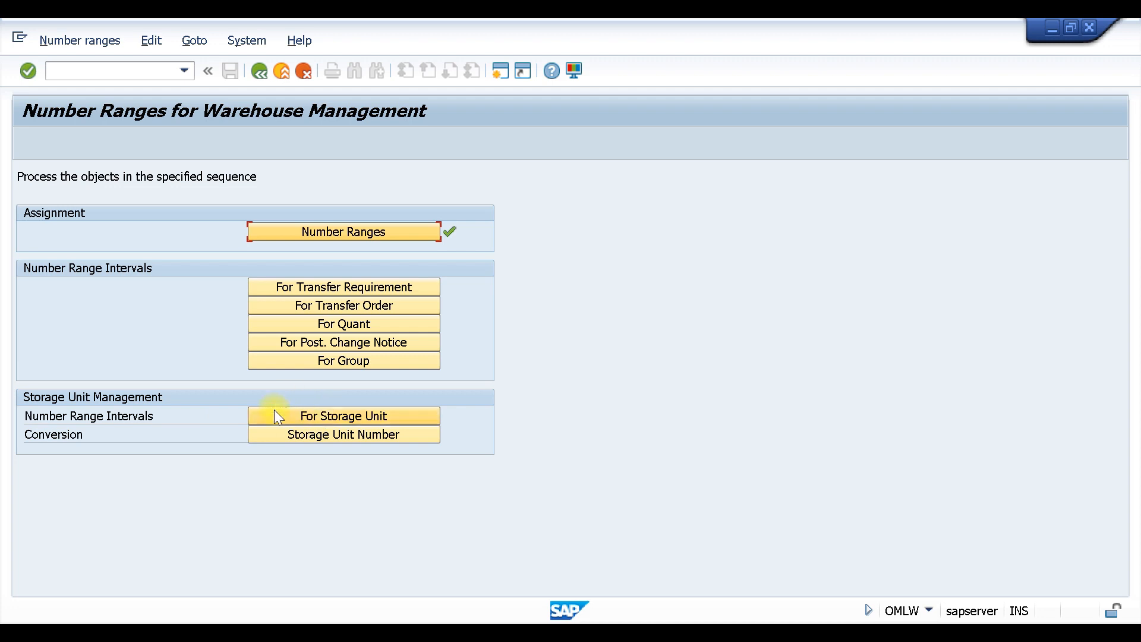
Step: Examine the number range intervals maintained for storage units, then return to the implementation guide
click(342, 416)
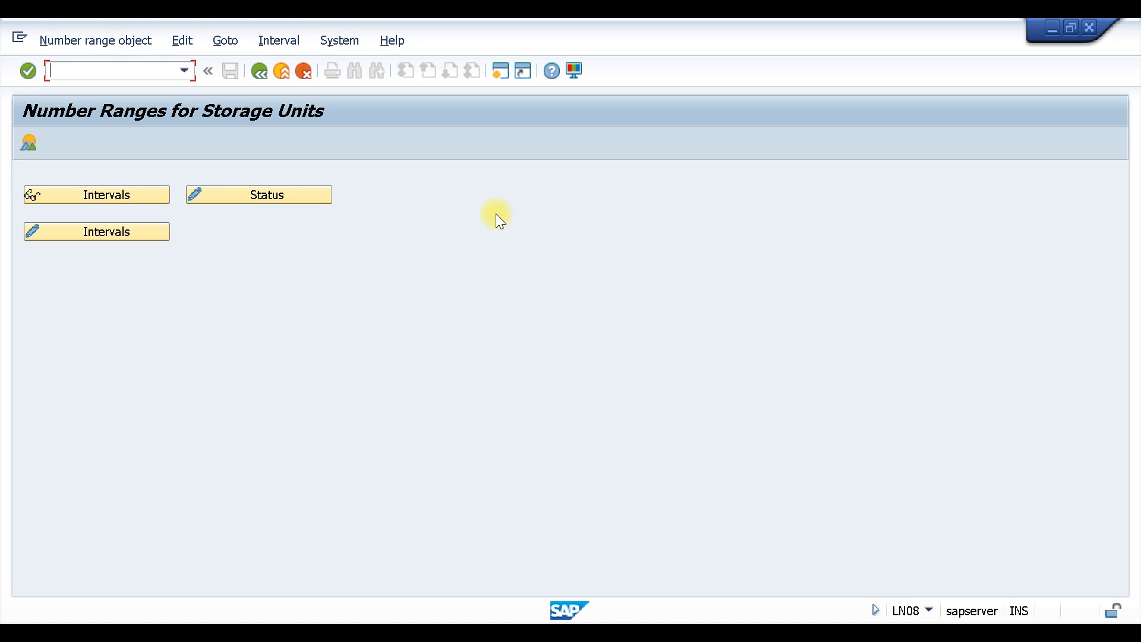
click(100, 232)
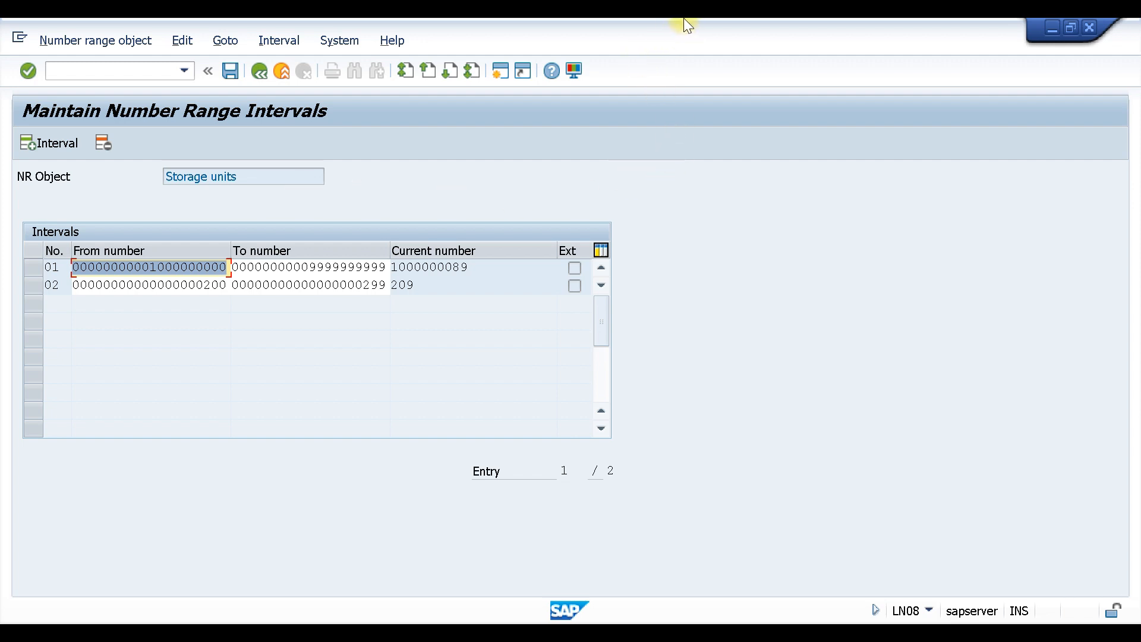
click(257, 72)
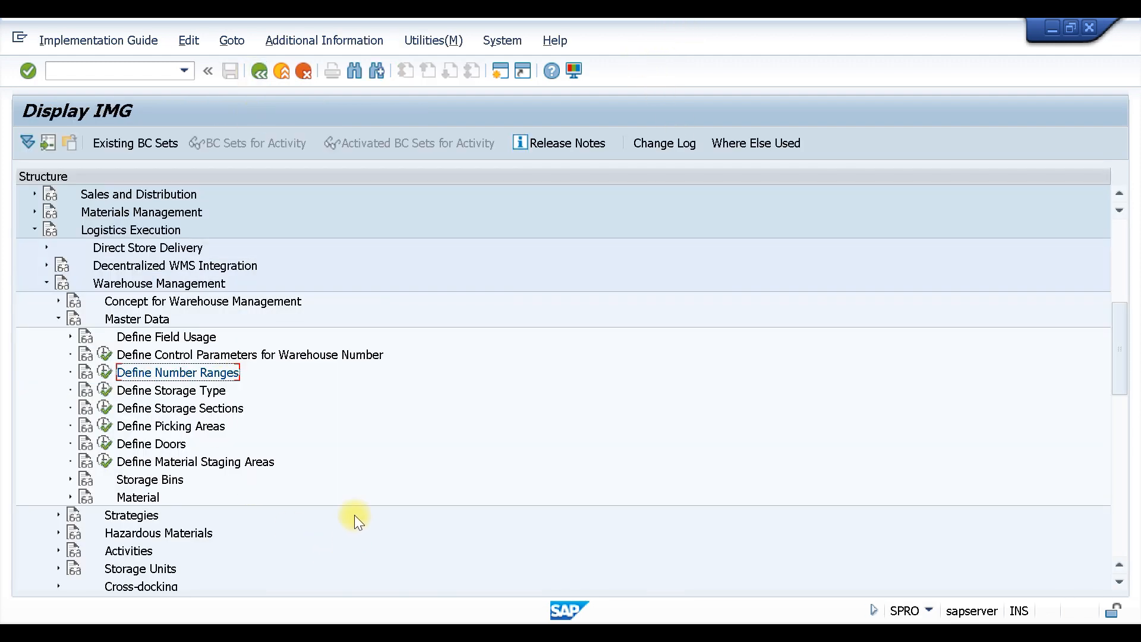
Step: Open Define Storage Bin Structure under Storage Bins and position the list at warehouse W01, storage type 012
click(70, 479)
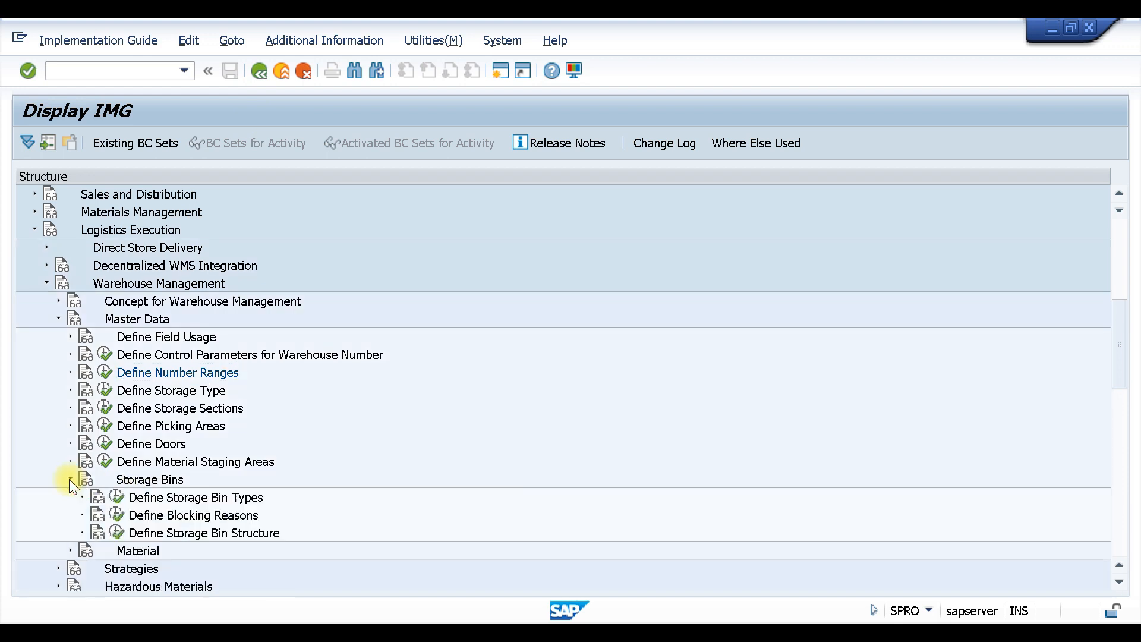
click(118, 533)
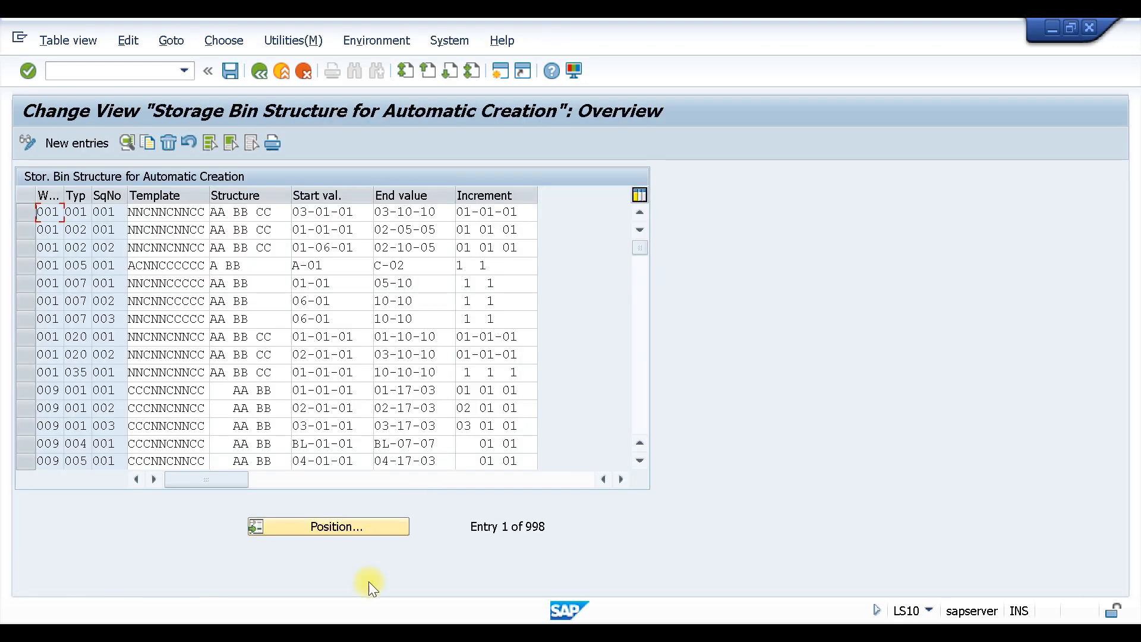
click(369, 531)
text(w01)
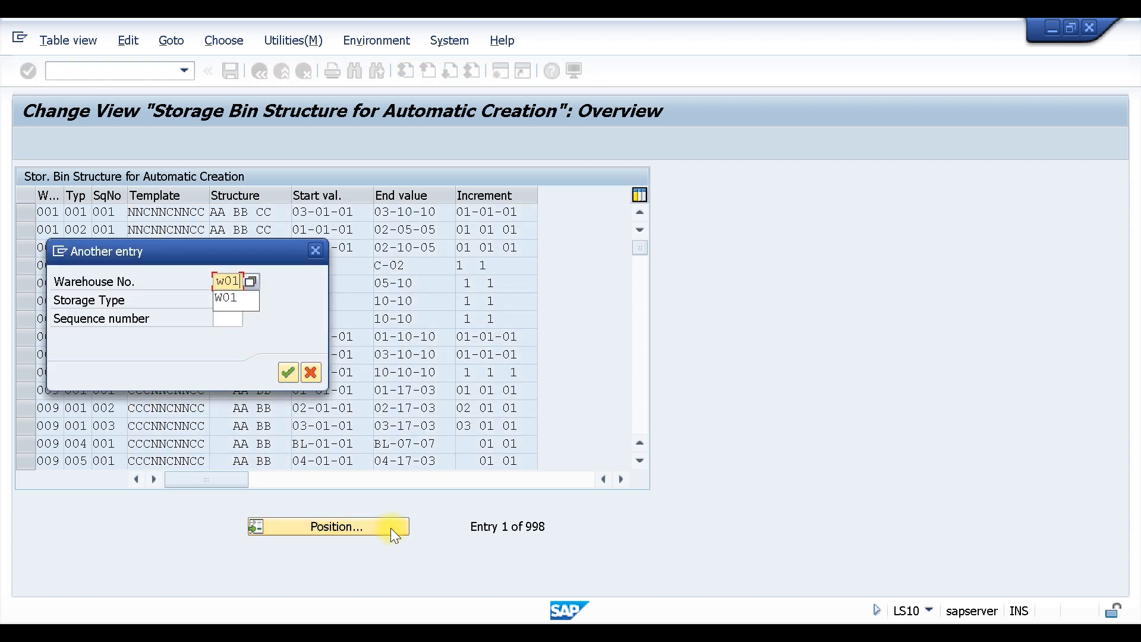
key(Tab)
text(012)
key(Return)
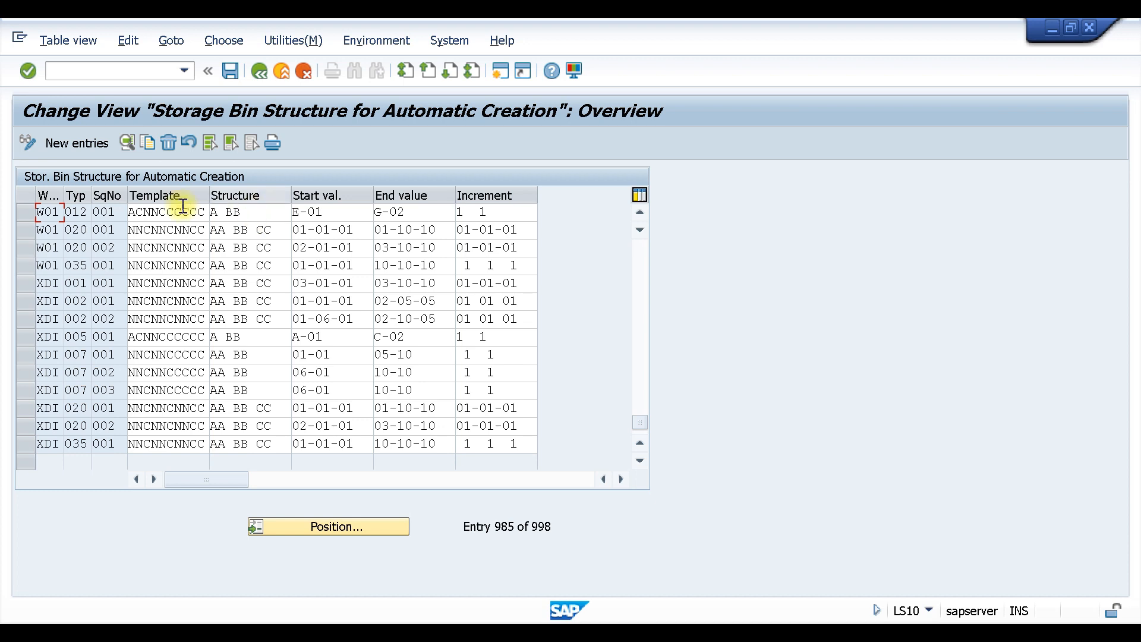
Step: Review the bin structure details of W01 storage type 012 and its possible storage bin types, then return to the implementation guide
click(28, 214)
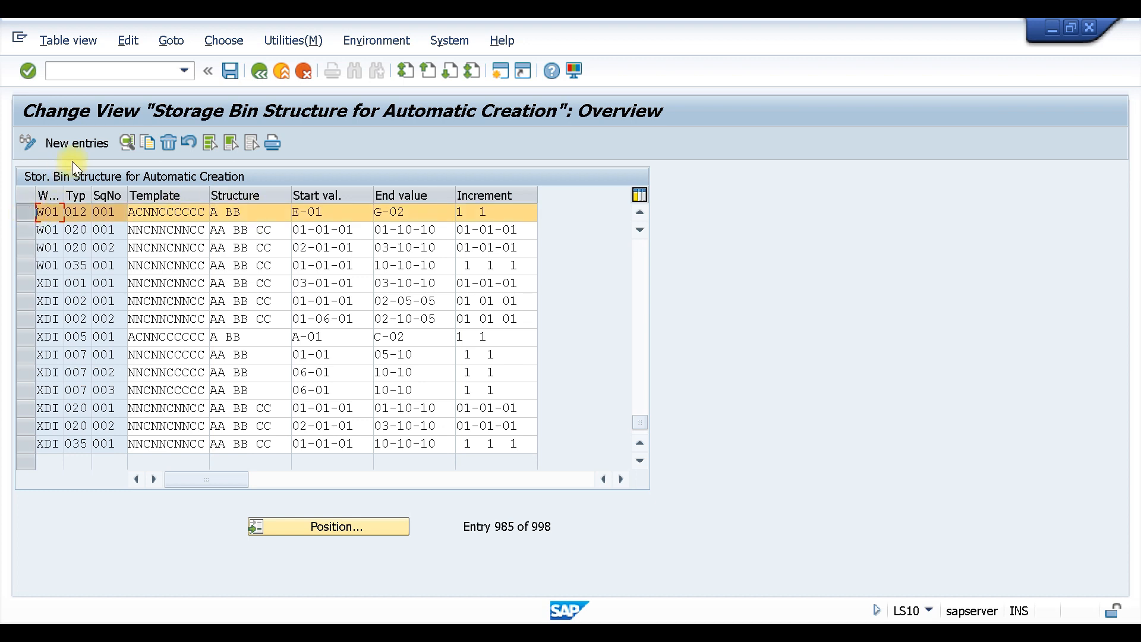
click(126, 143)
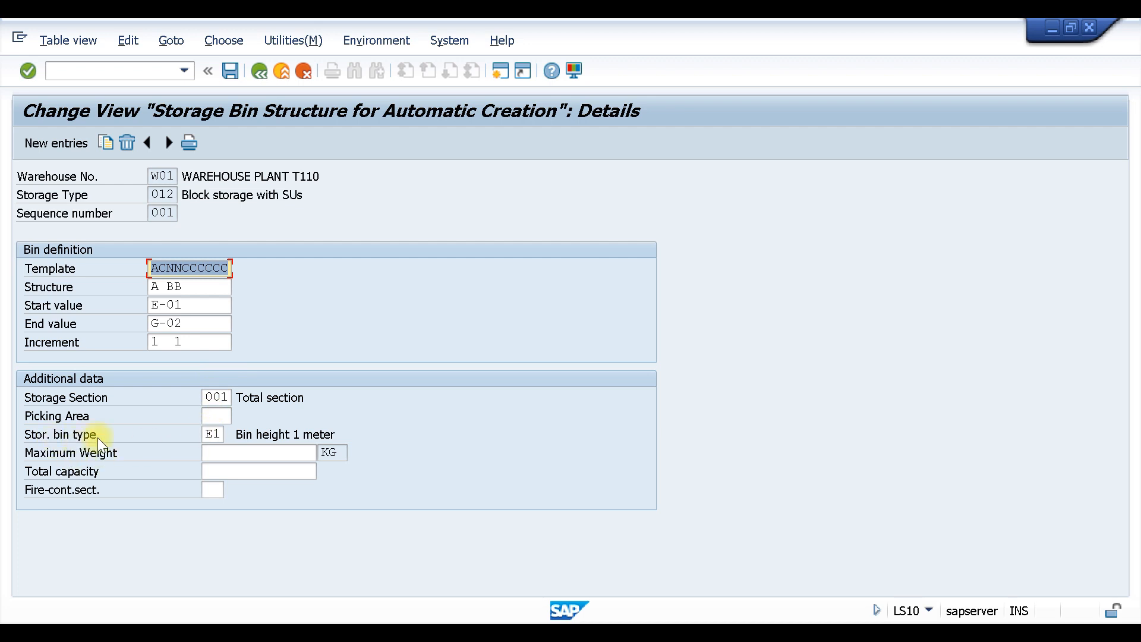
click(219, 434)
click(232, 435)
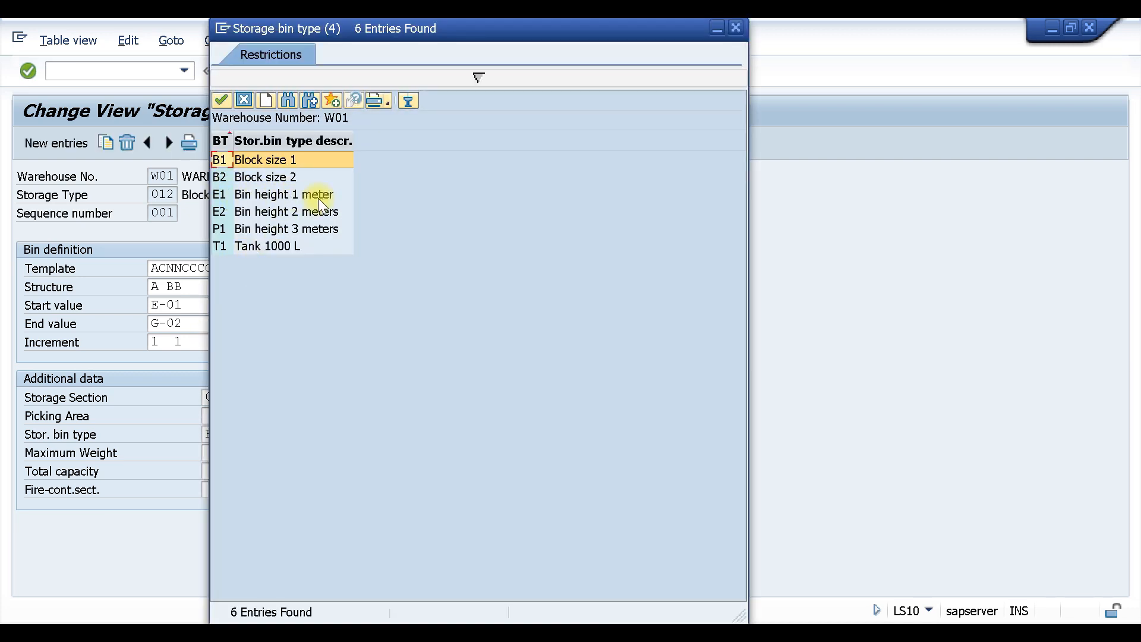
click(737, 27)
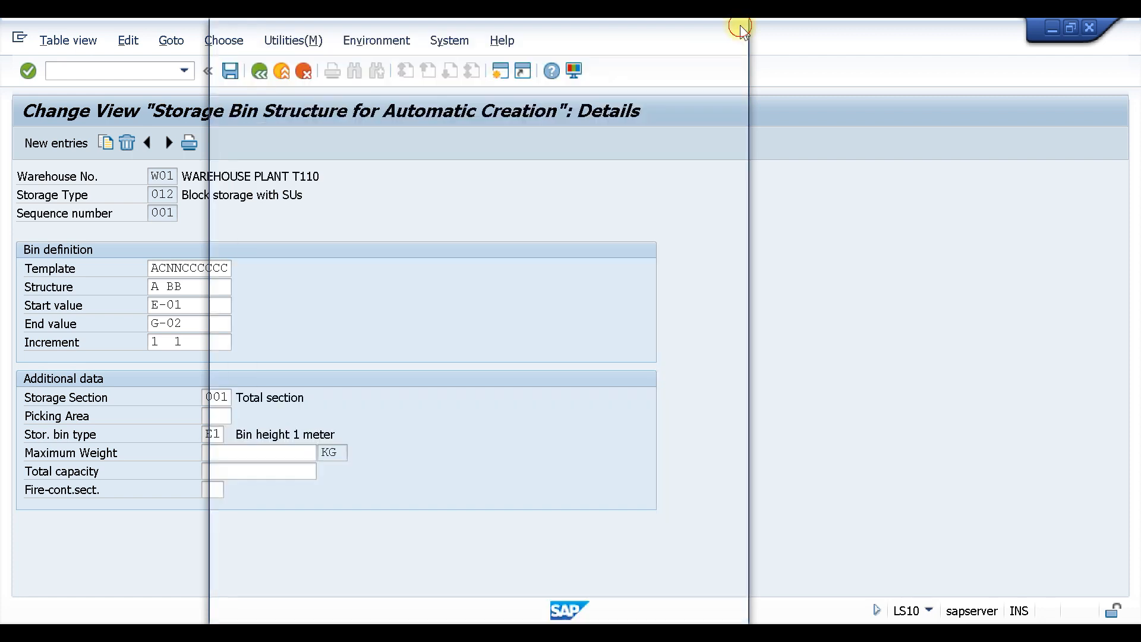
click(214, 434)
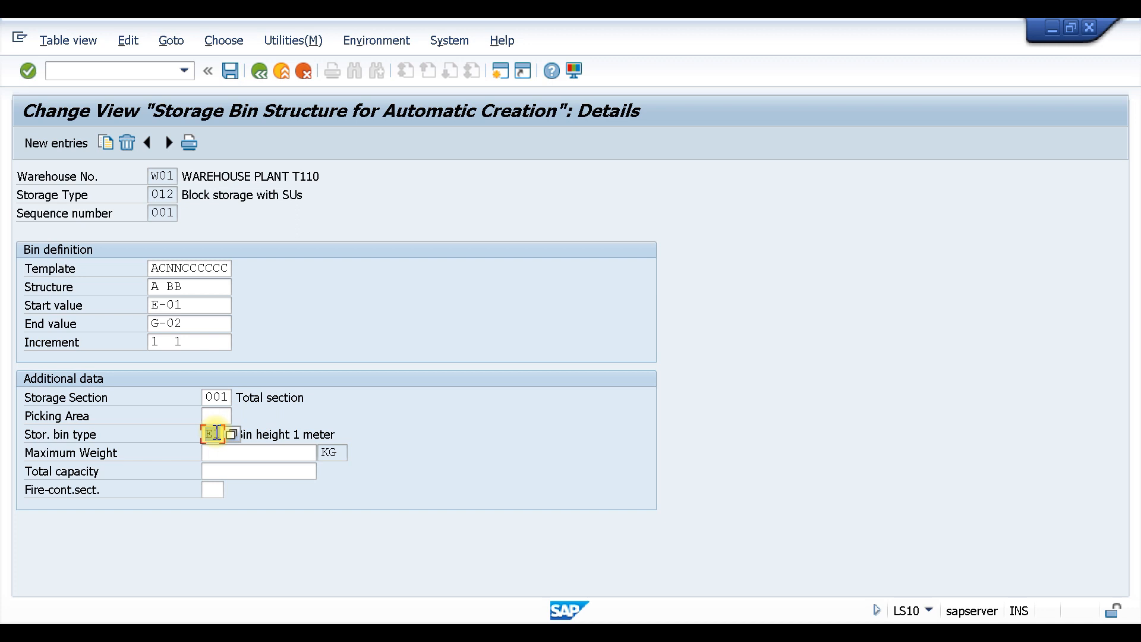
click(260, 71)
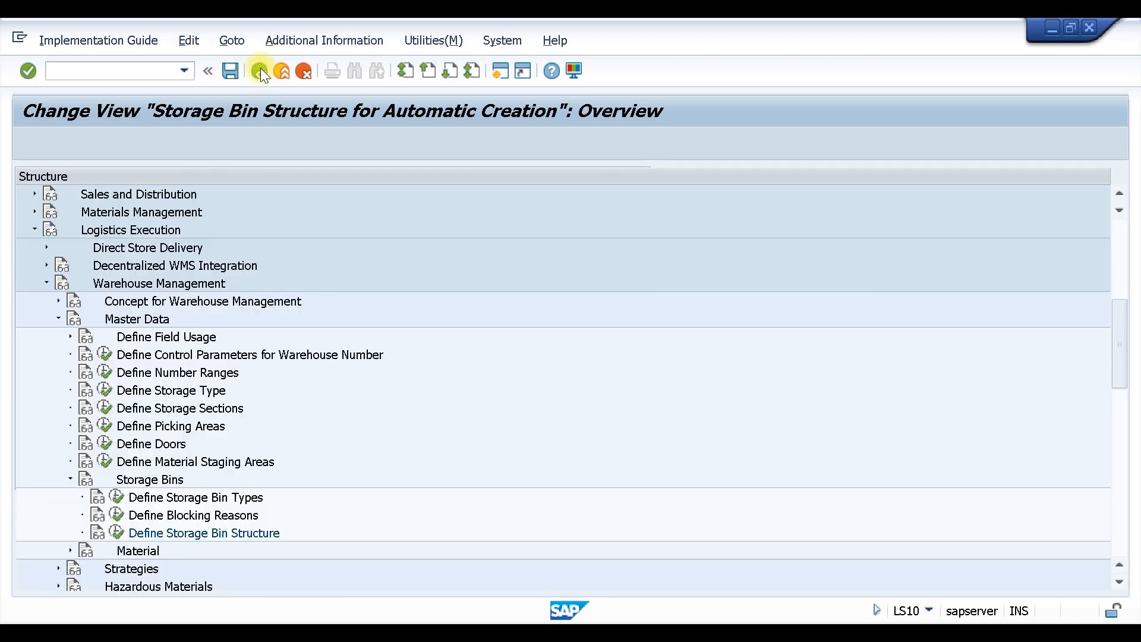
Step: Open the storage type indicator definitions through Activate Storage Type Search in the warehouse strategies
scroll(296, 213, down, 3)
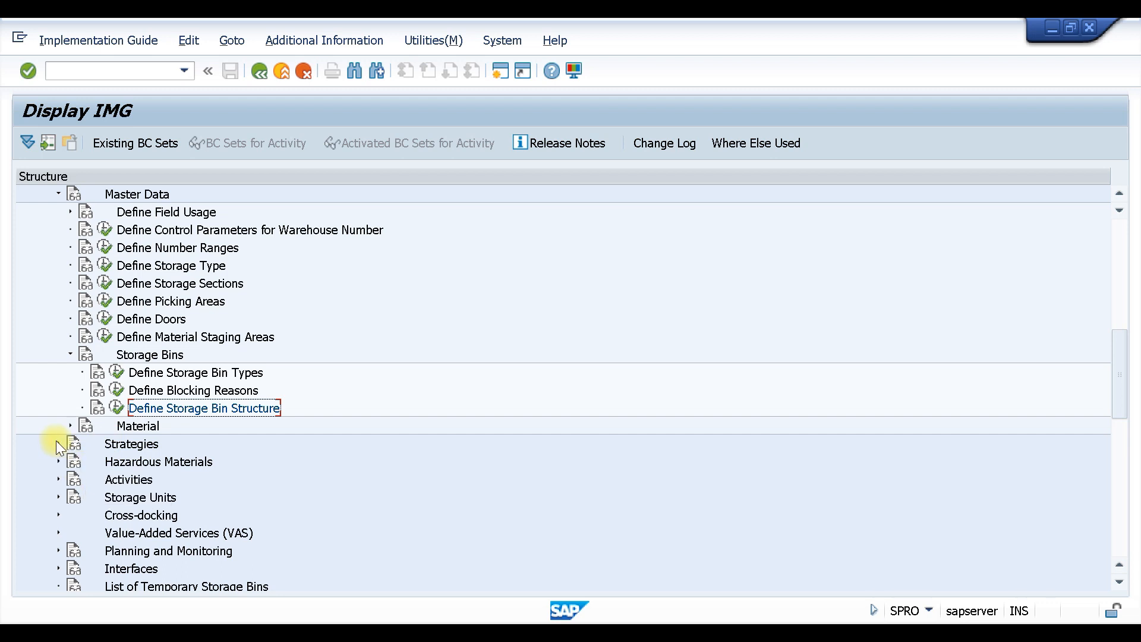
click(57, 442)
scroll(384, 277, down, 2)
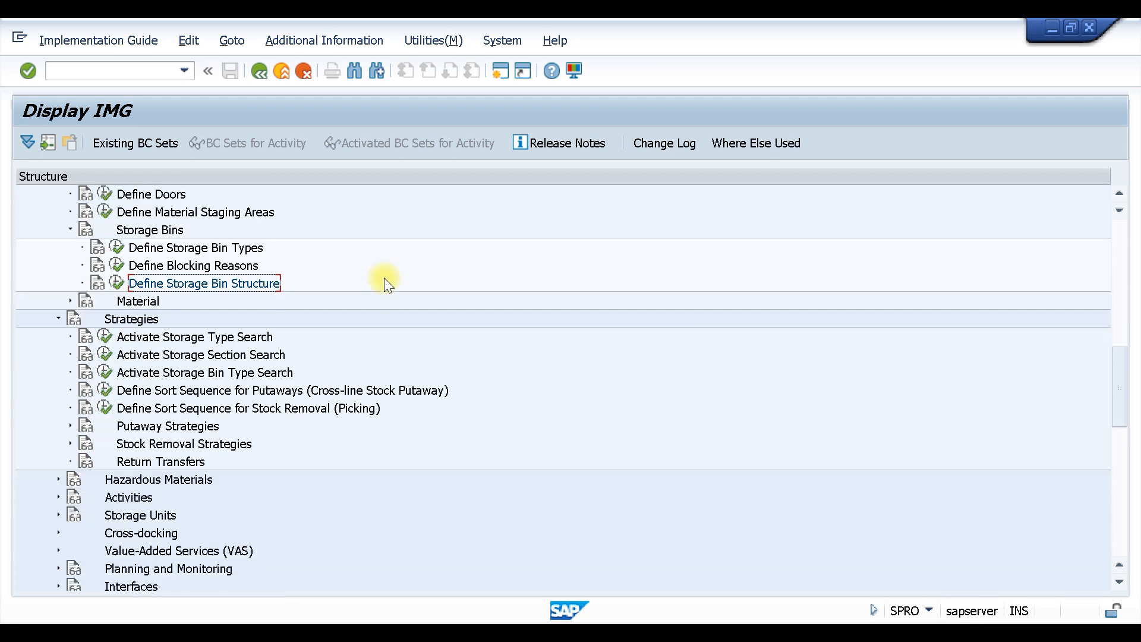
click(104, 337)
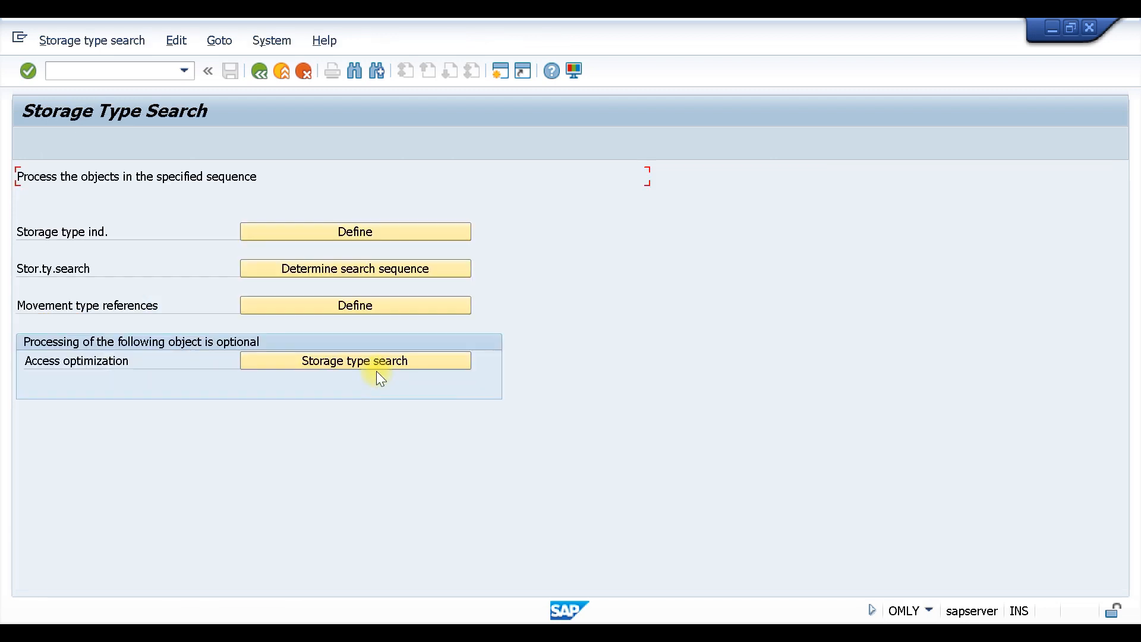
click(372, 233)
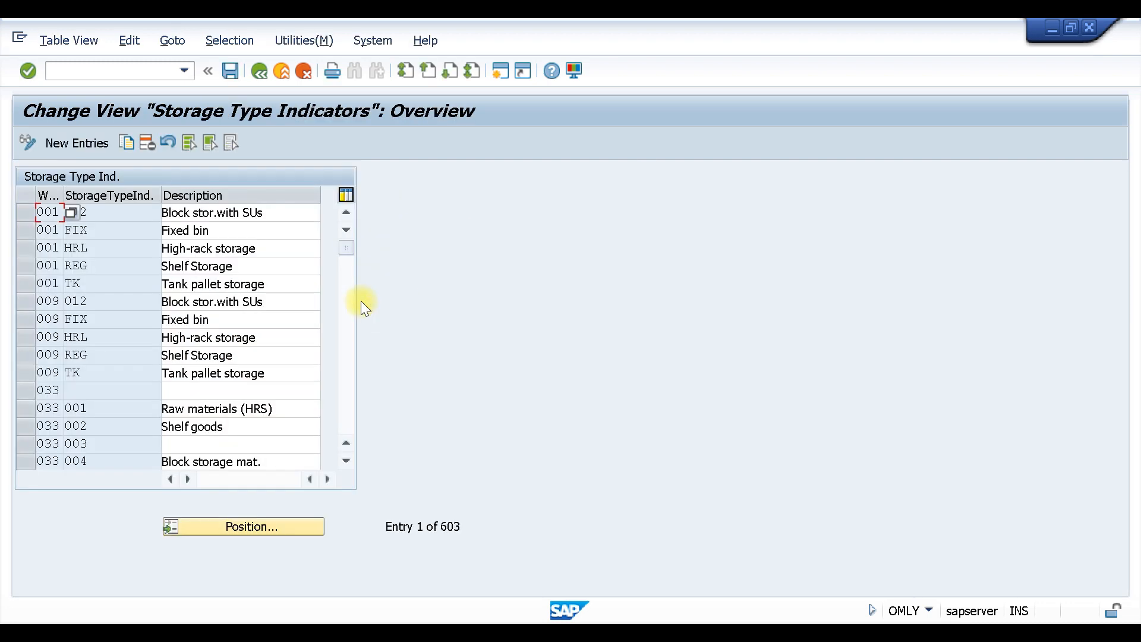
Step: Position the storage type indicator list at warehouse W01, storage type indicator 012
click(235, 528)
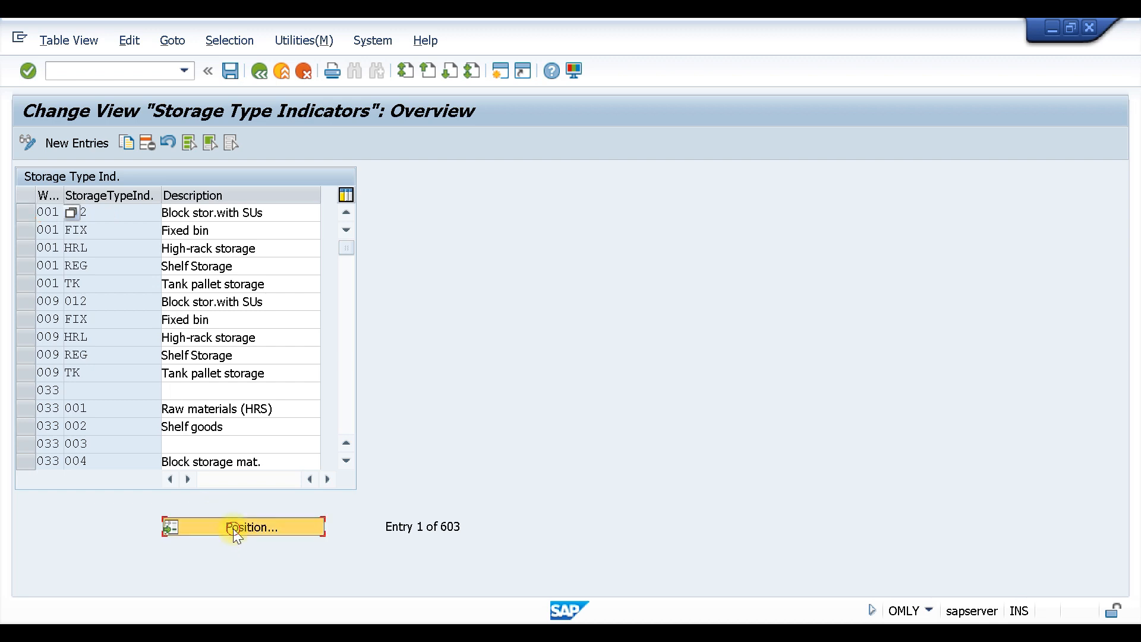
text(w01)
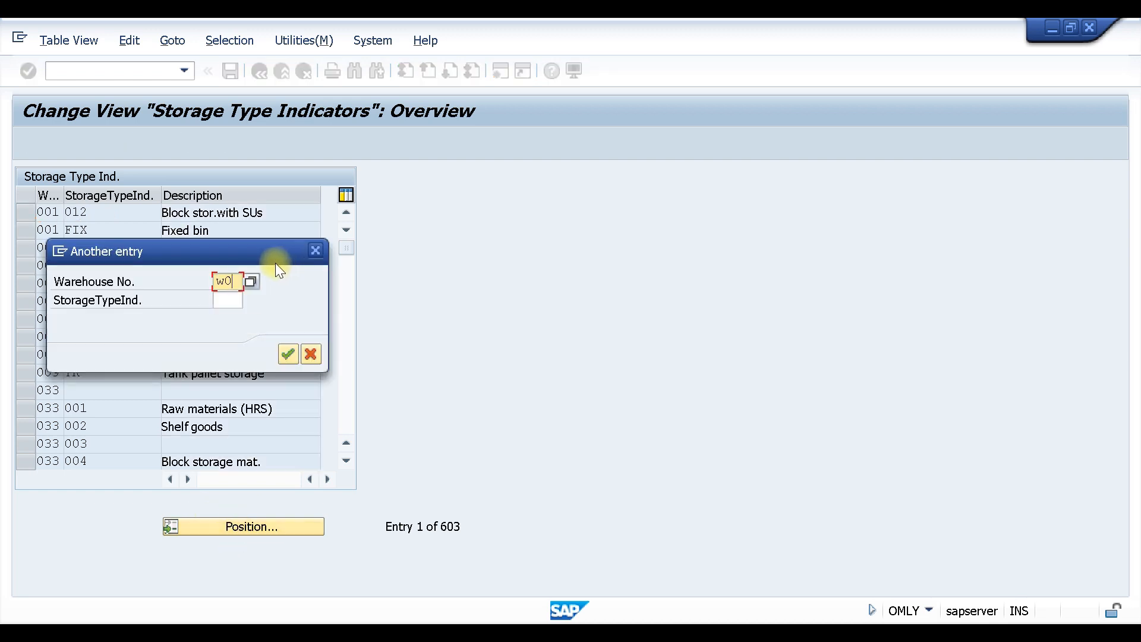
key(Tab)
text(012)
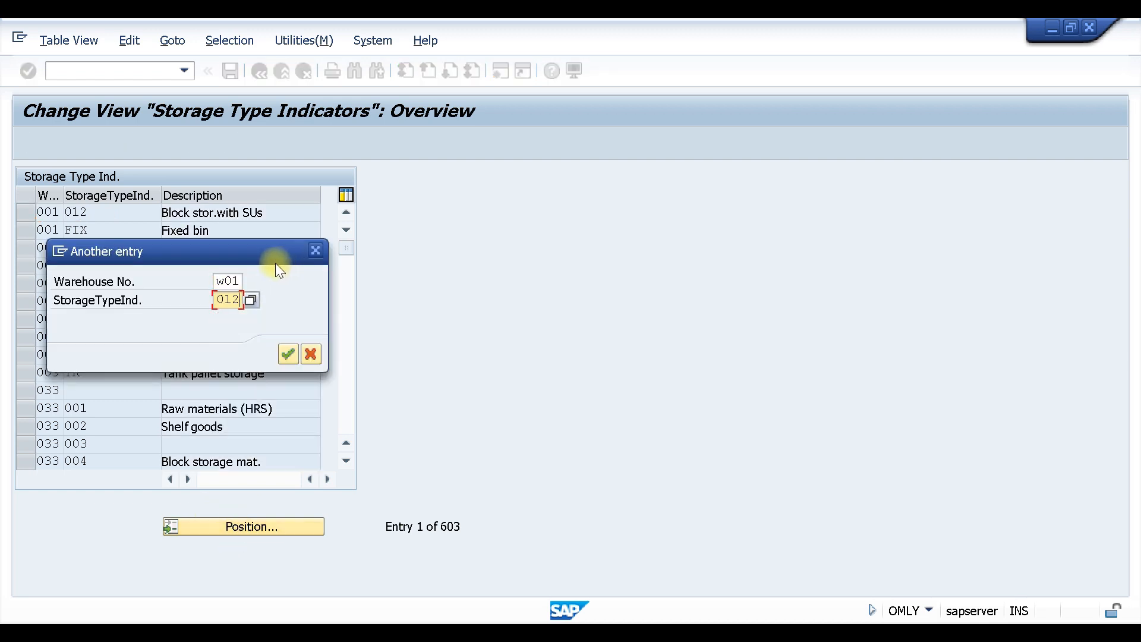
key(Return)
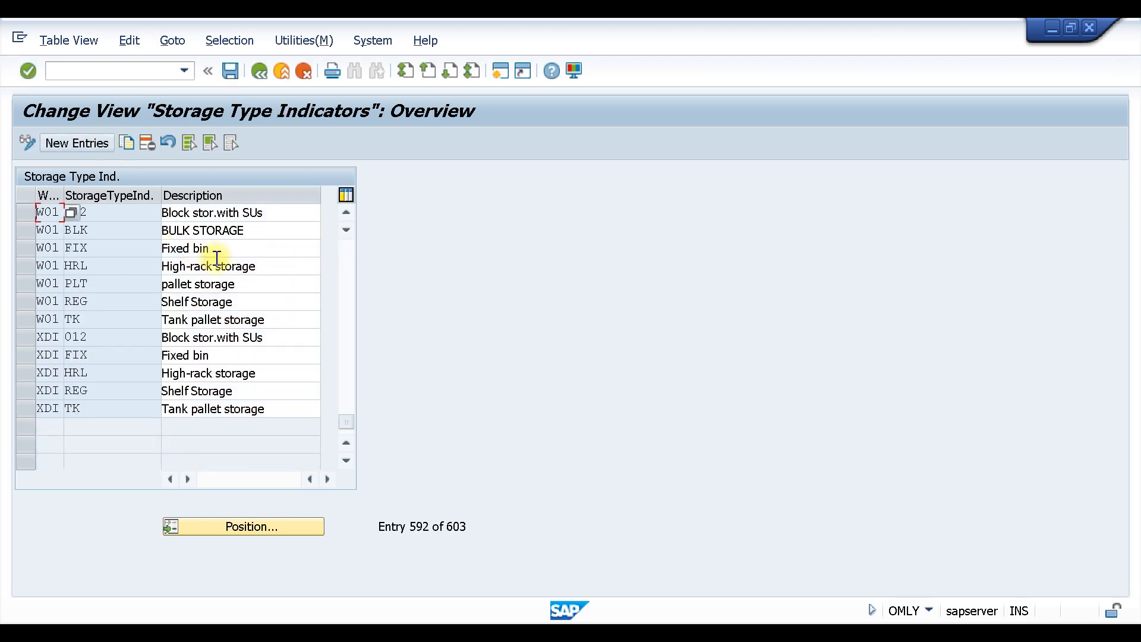
Step: Review the description of storage type indicator 012 for W01, then return to the Storage Type Search overview
click(286, 212)
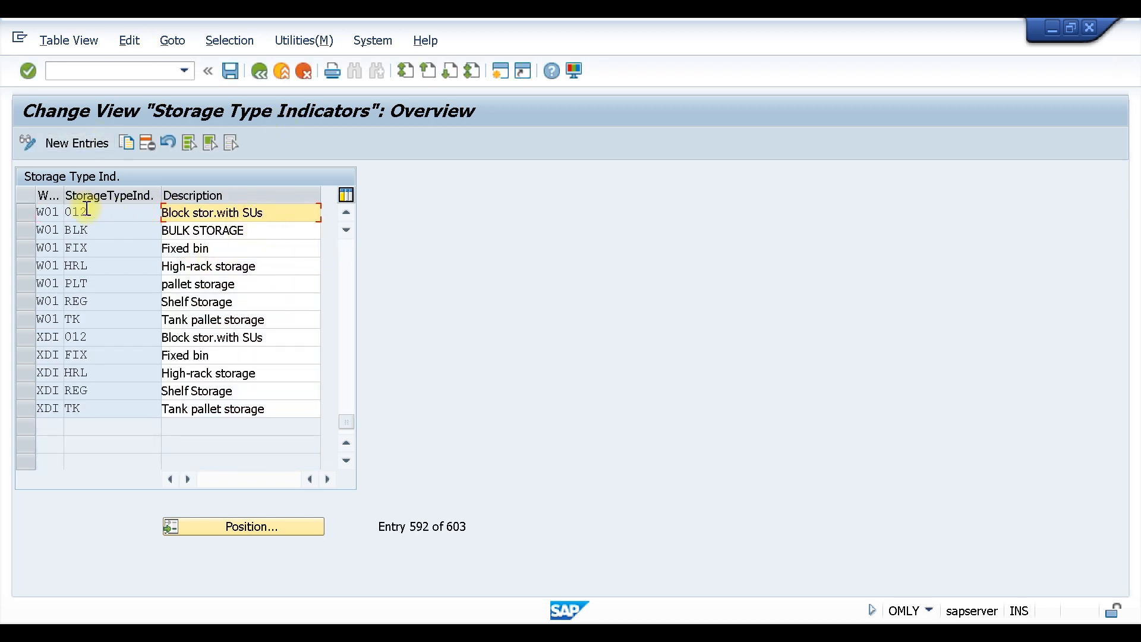
click(289, 214)
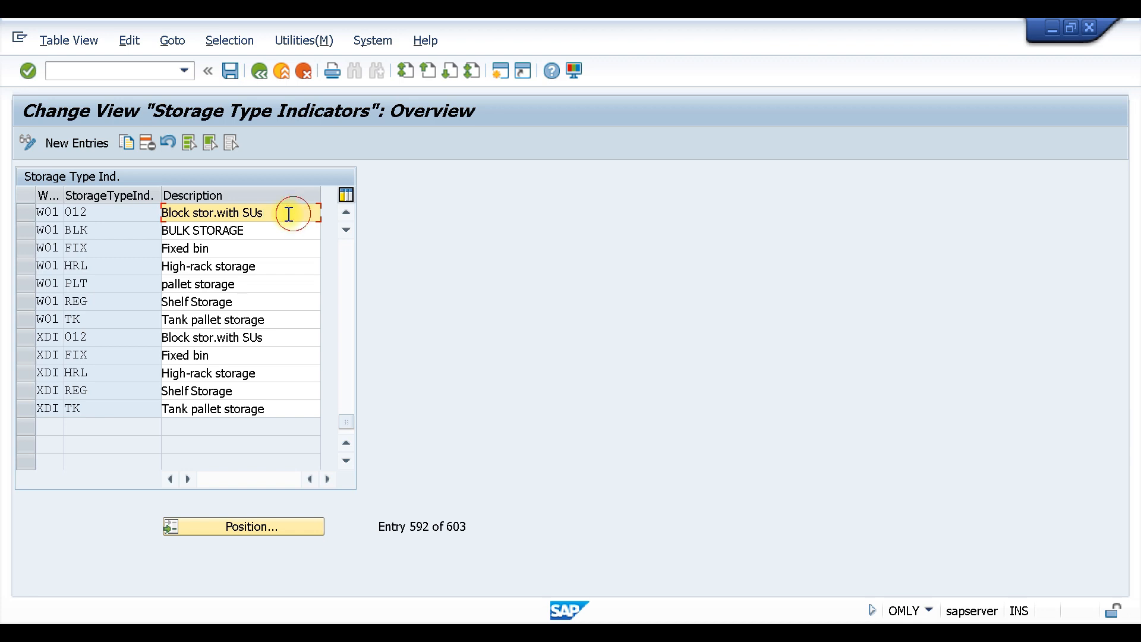
drag(289, 213, 146, 193)
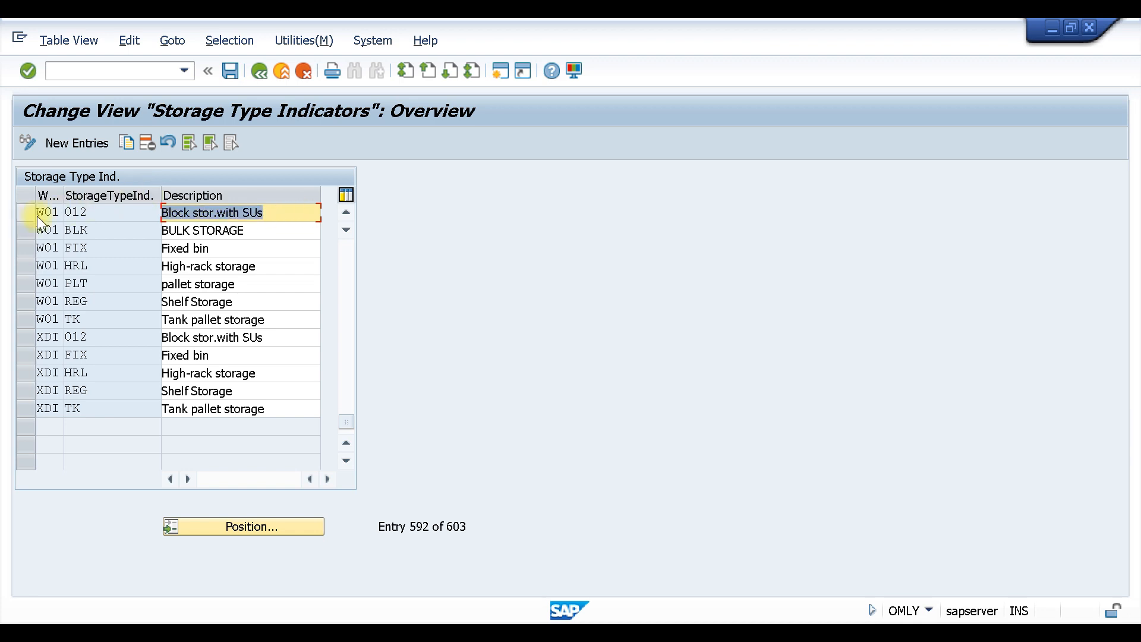
click(259, 70)
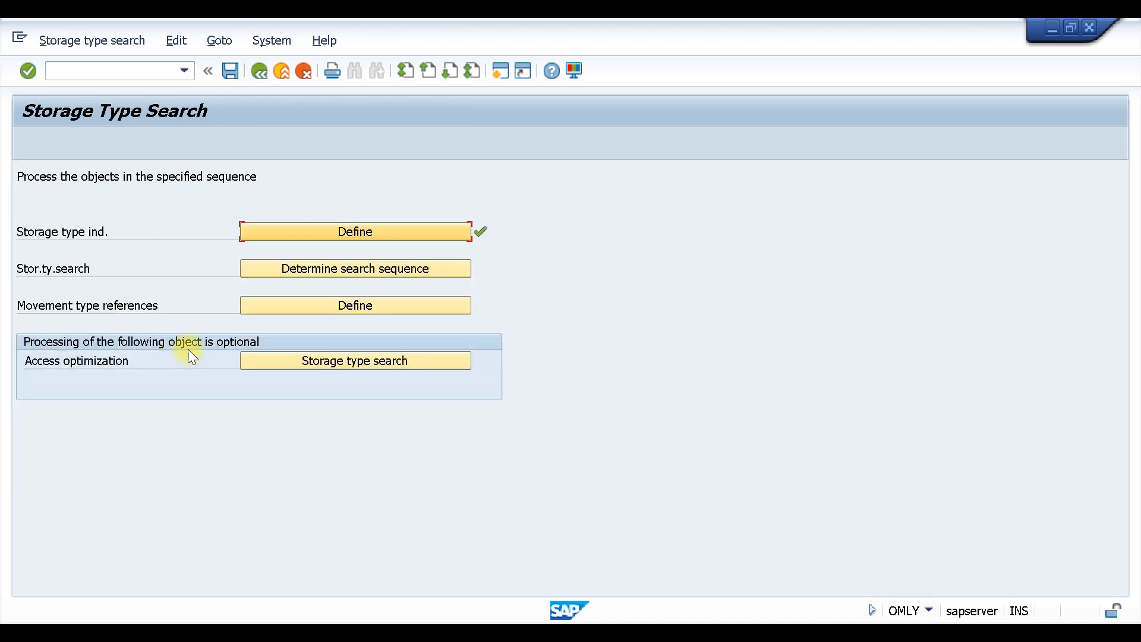
Step: Open the storage type search sequence and position the list at warehouse W01, process E, storage type indicator 012
click(291, 270)
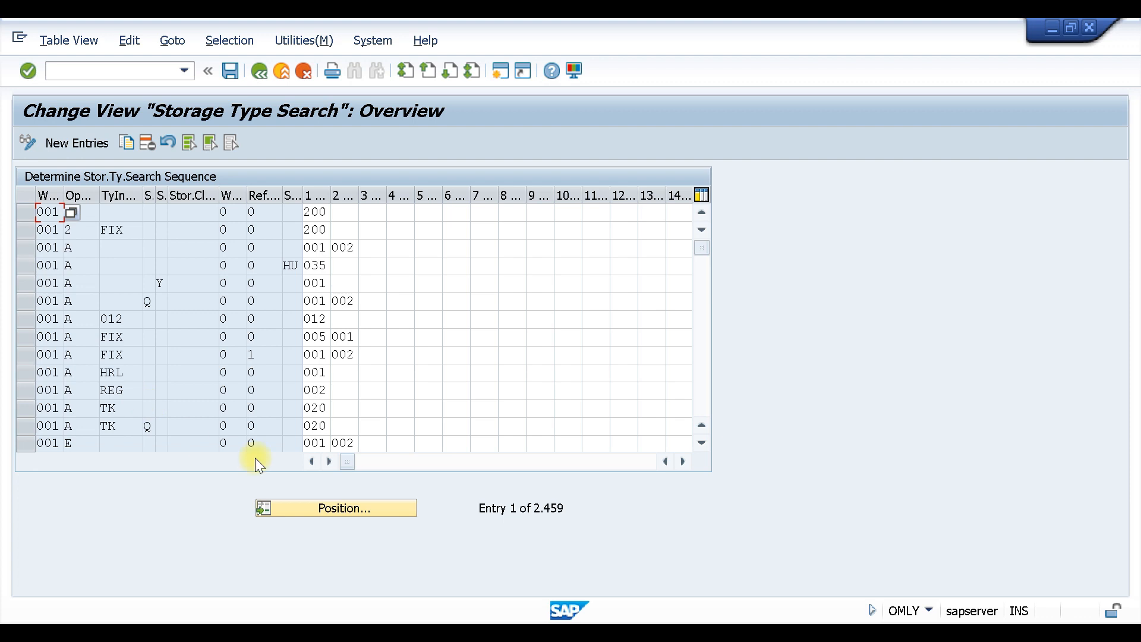
click(319, 507)
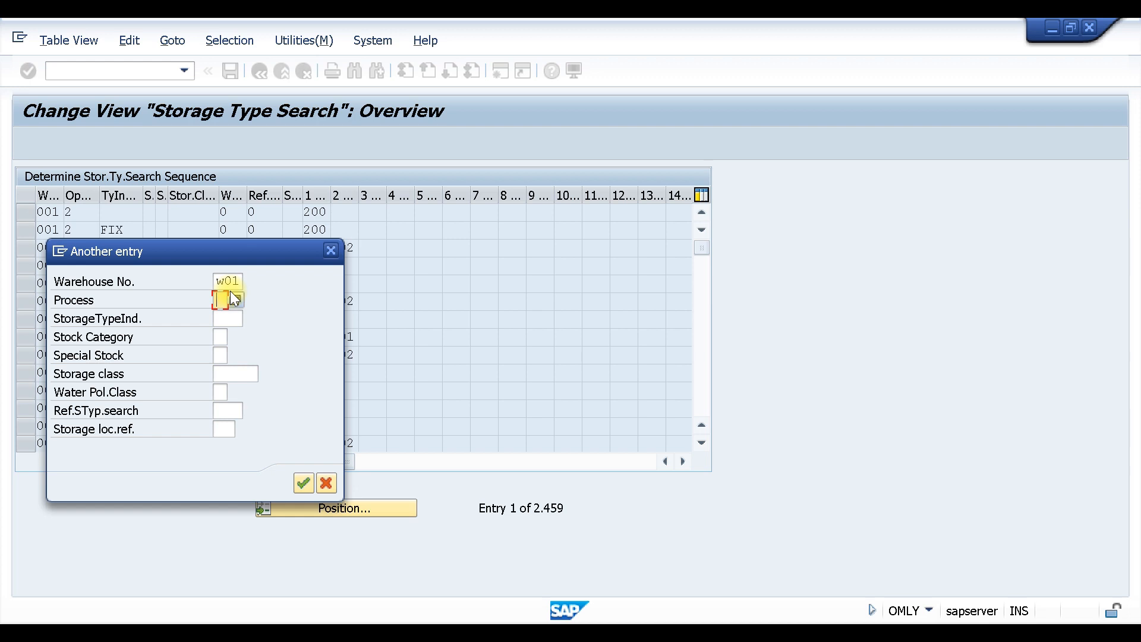
key(Tab)
text(012)
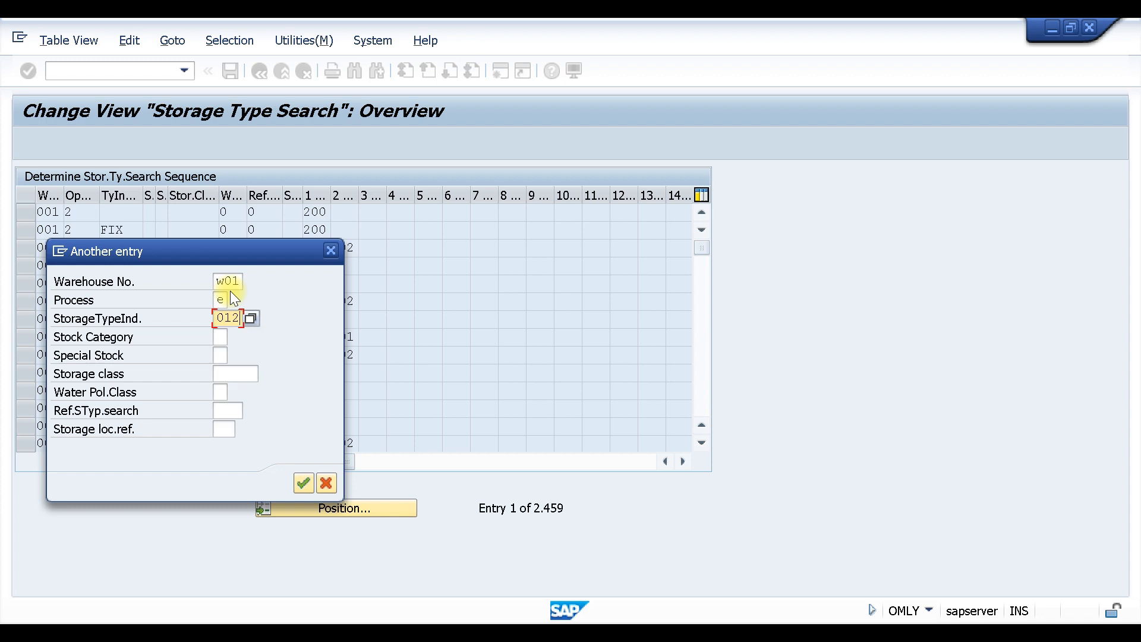
key(Return)
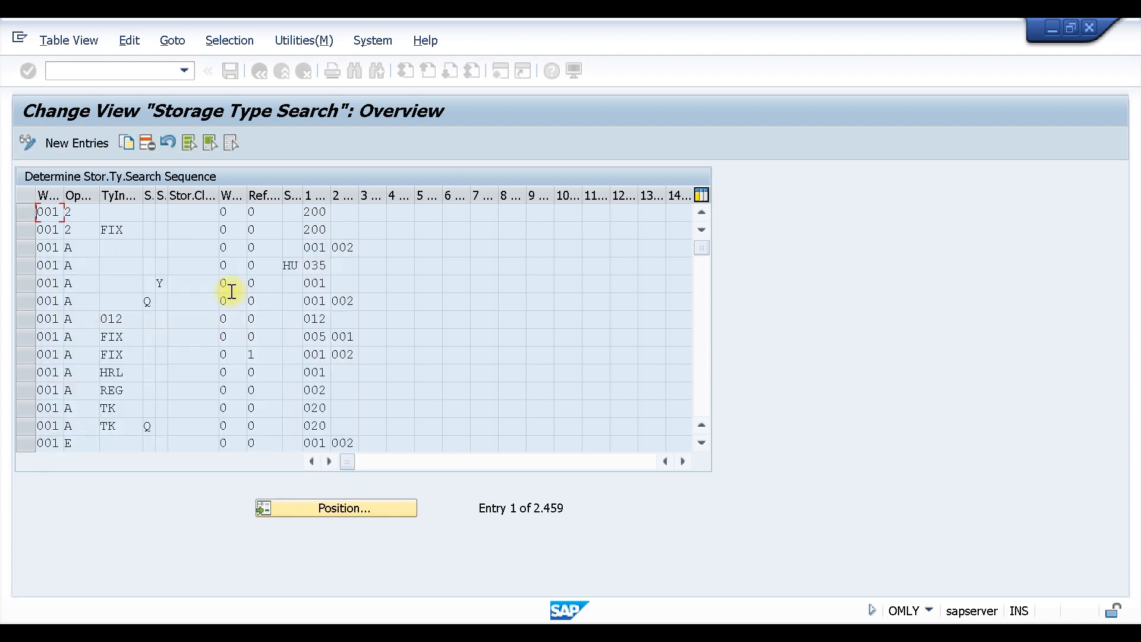
Step: Examine the W01 search sequence entries for indicator 012 under processes E and A, then return to the implementation guide
click(90, 212)
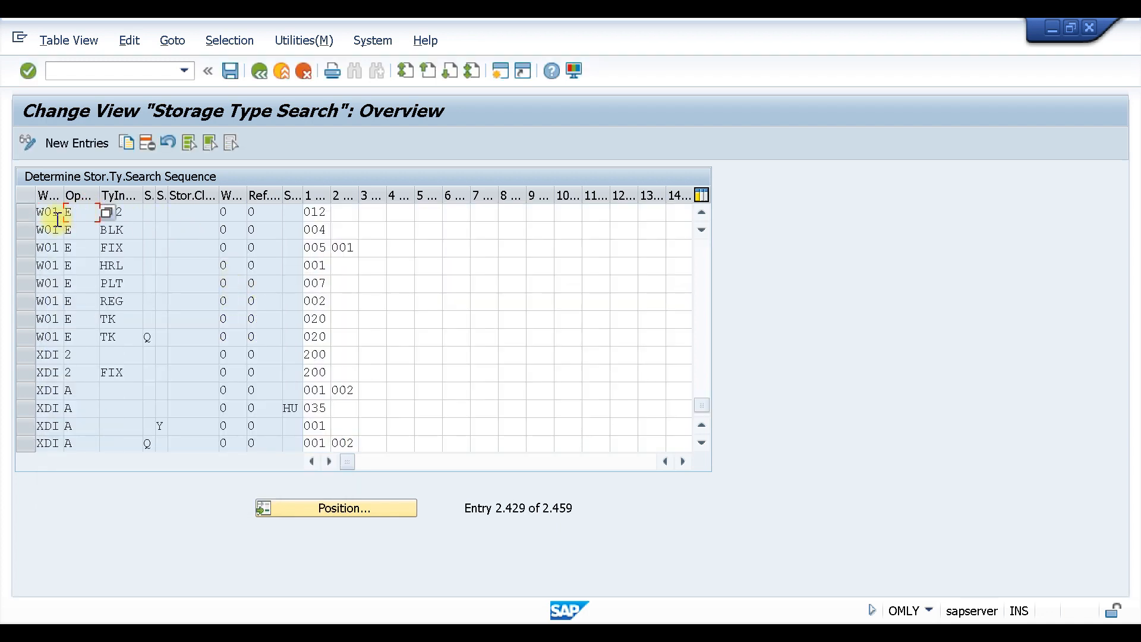
click(133, 209)
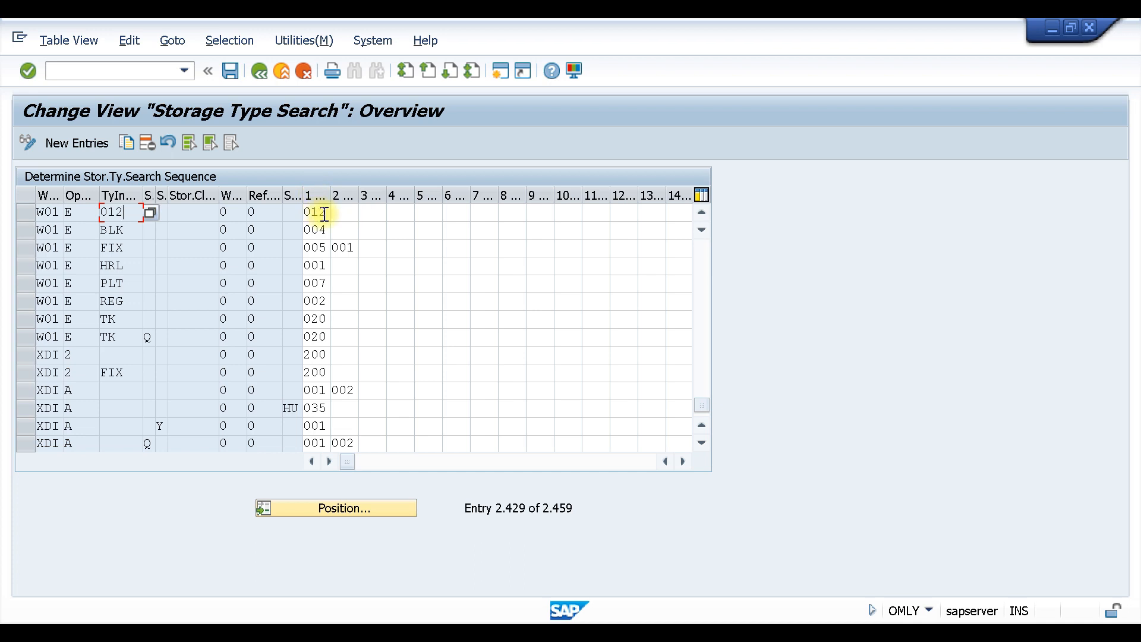
scroll(90, 351, up, 10)
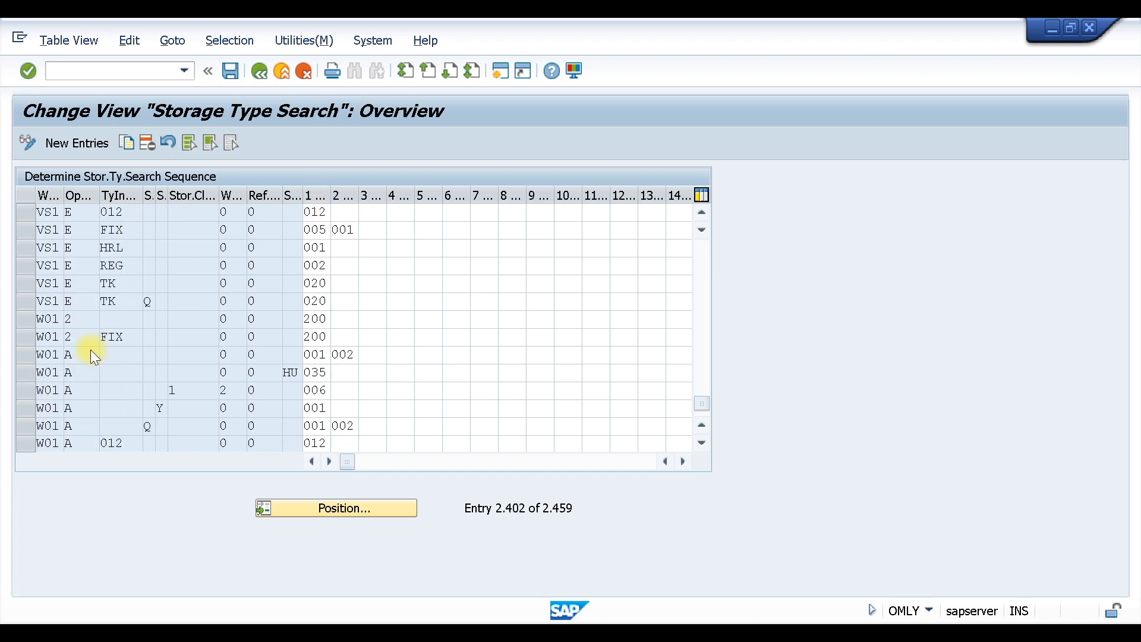
scroll(90, 351, up, 1)
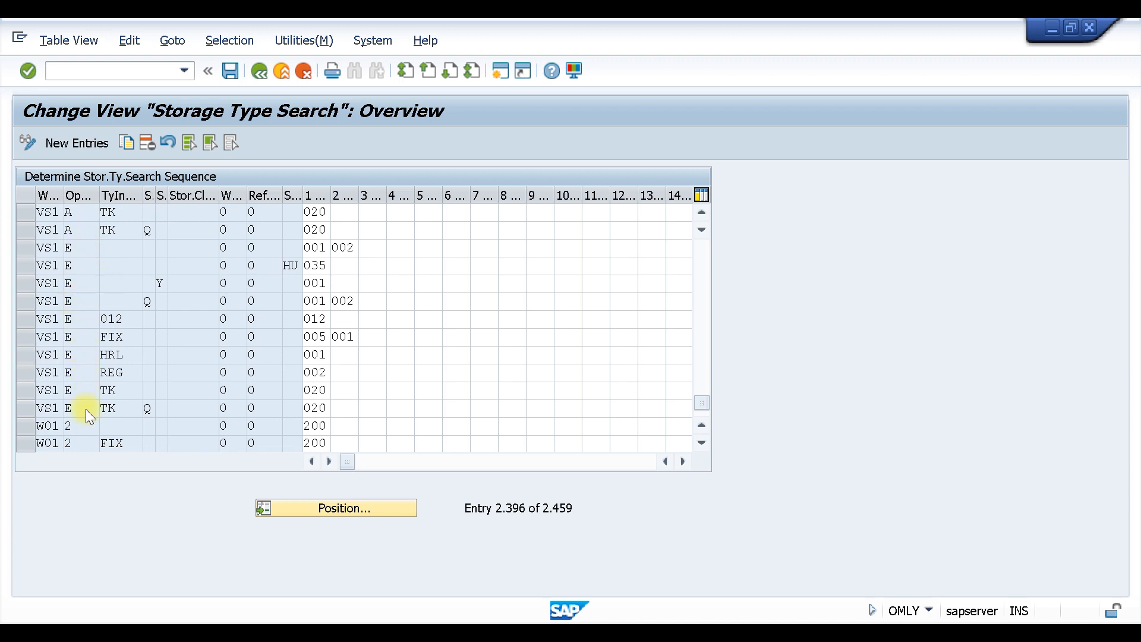
scroll(87, 409, down, 1)
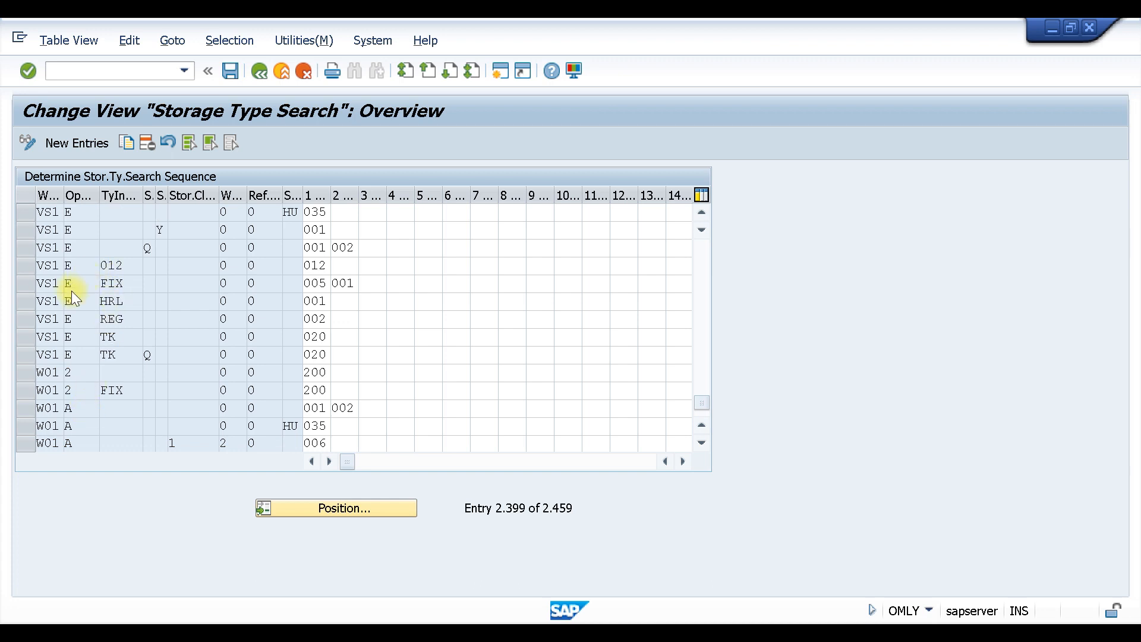
scroll(71, 290, down, 1)
scroll(73, 296, down, 1)
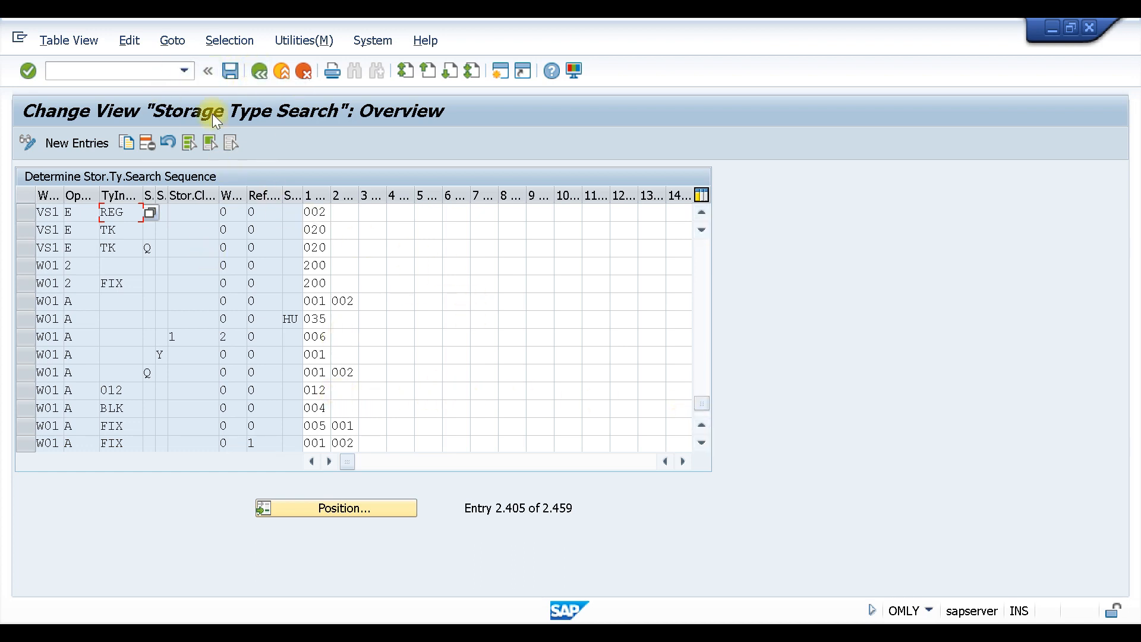
click(262, 71)
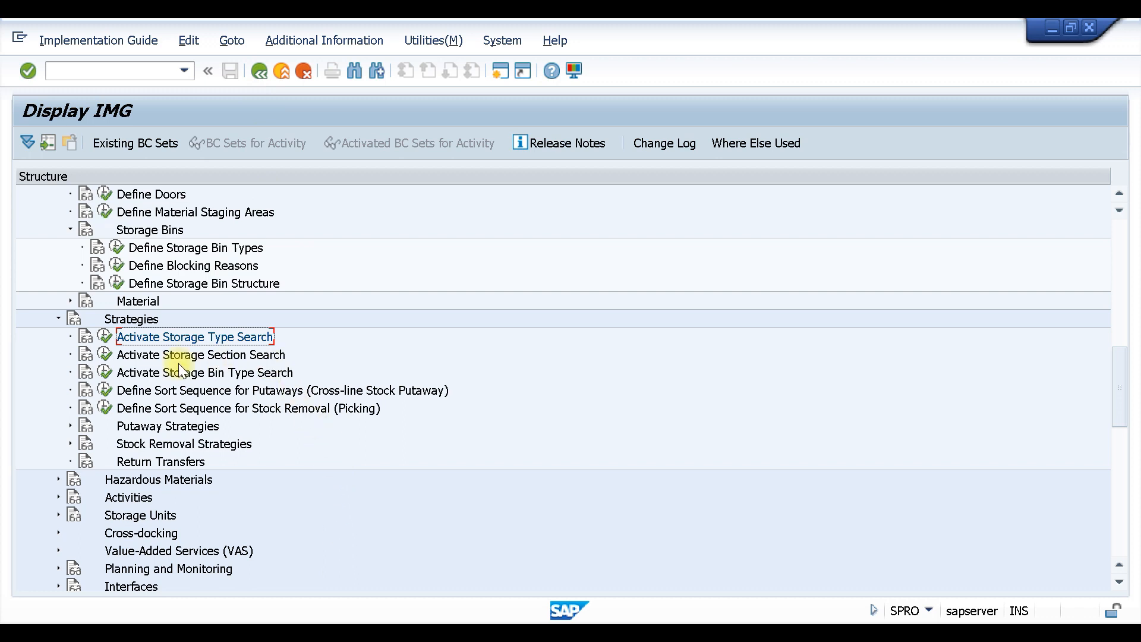
Step: Review the storage bin types defined for warehouse W01 under Activate Storage Bin Type Search, then return to its overview
double_click(220, 372)
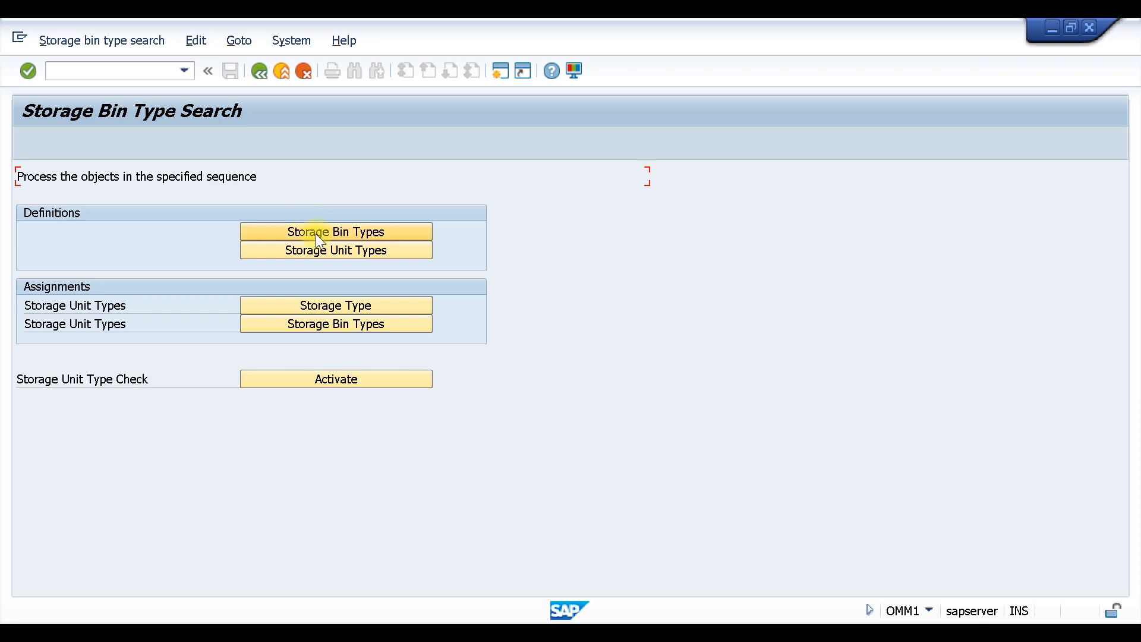
click(339, 232)
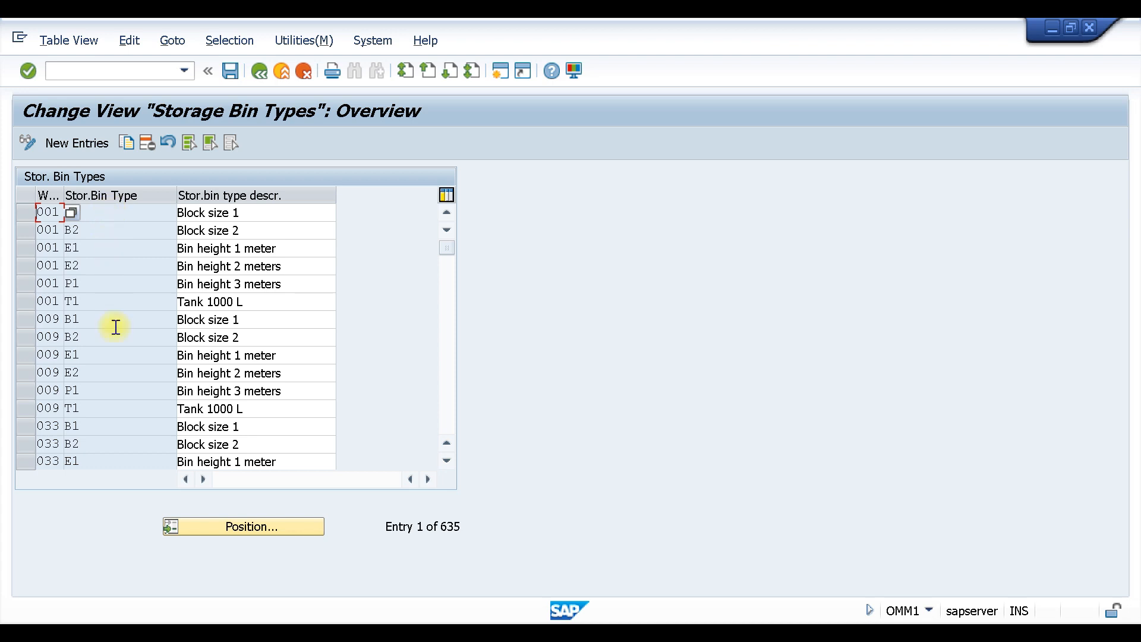
click(246, 528)
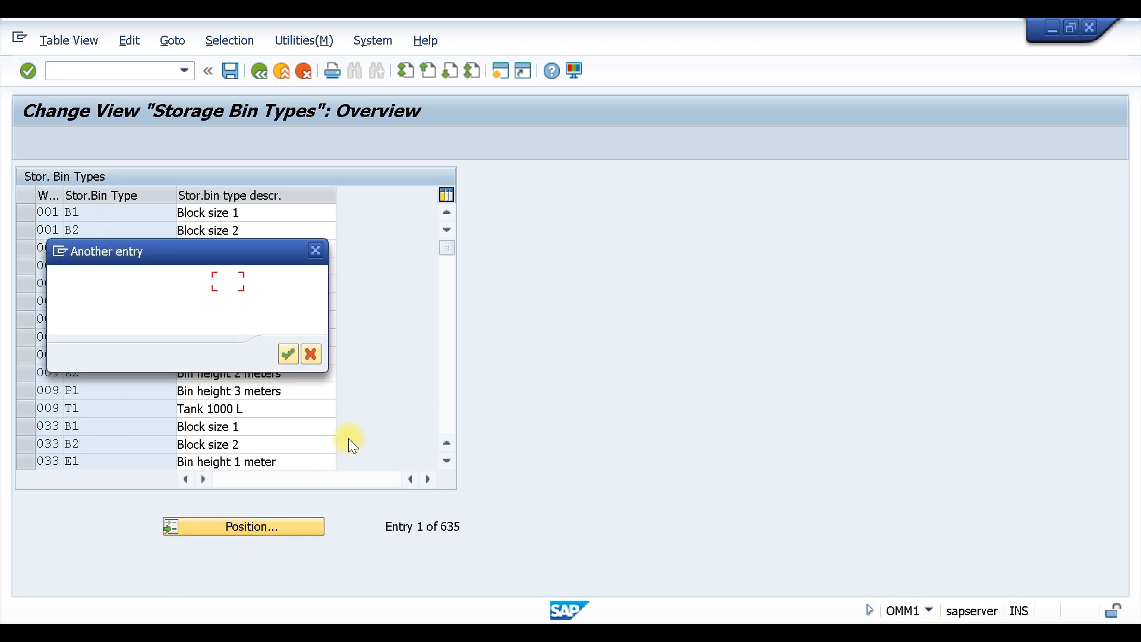
text(w01)
key(Return)
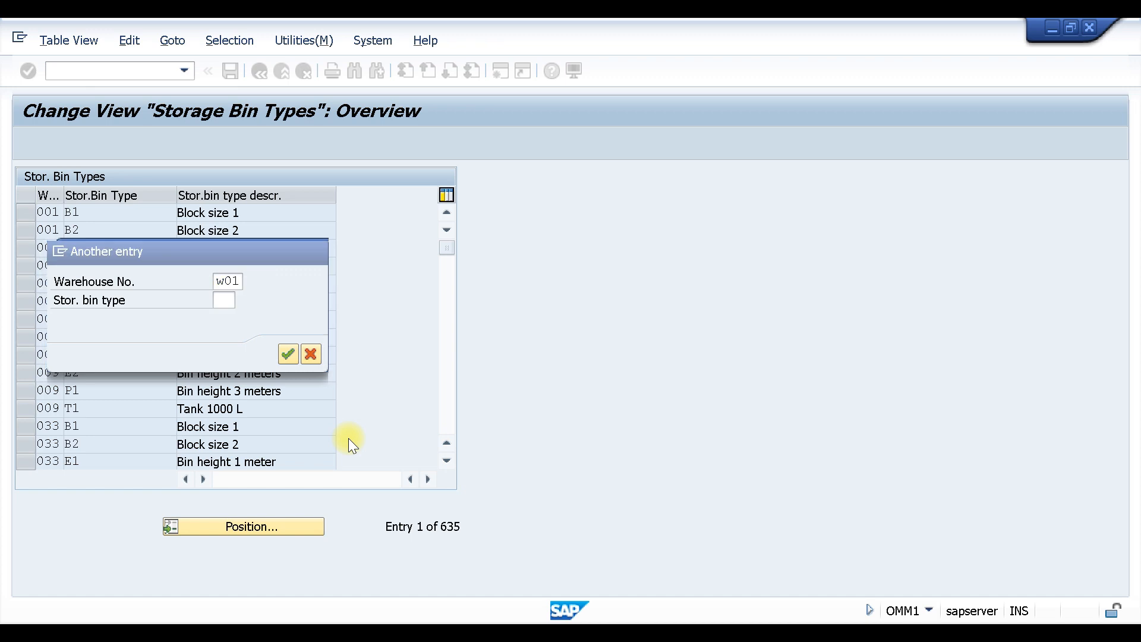
click(95, 229)
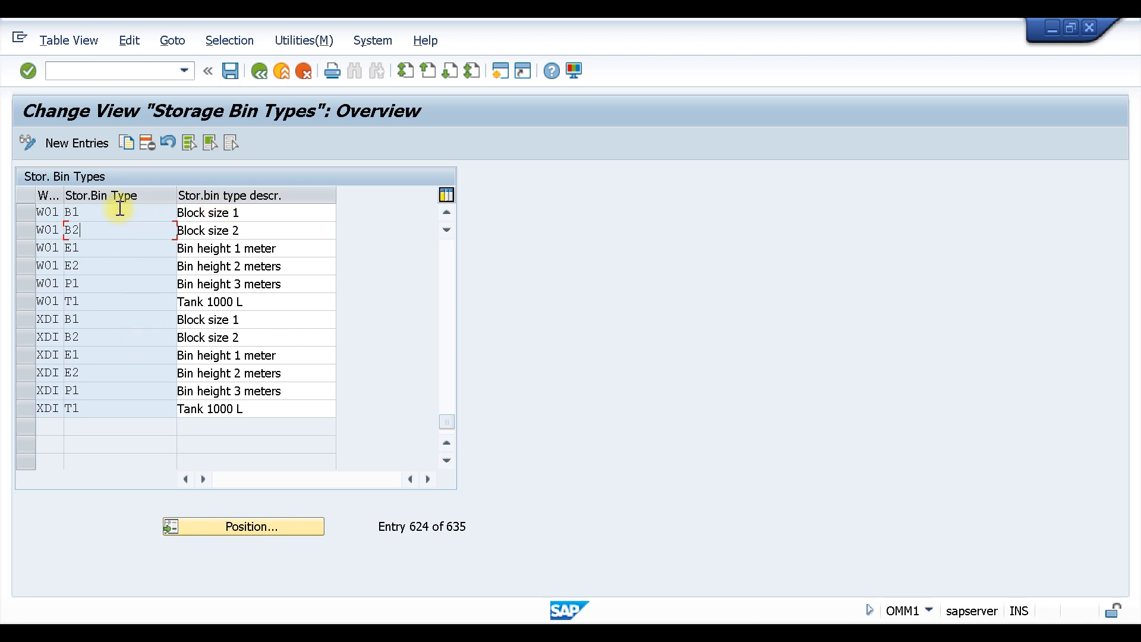
click(259, 72)
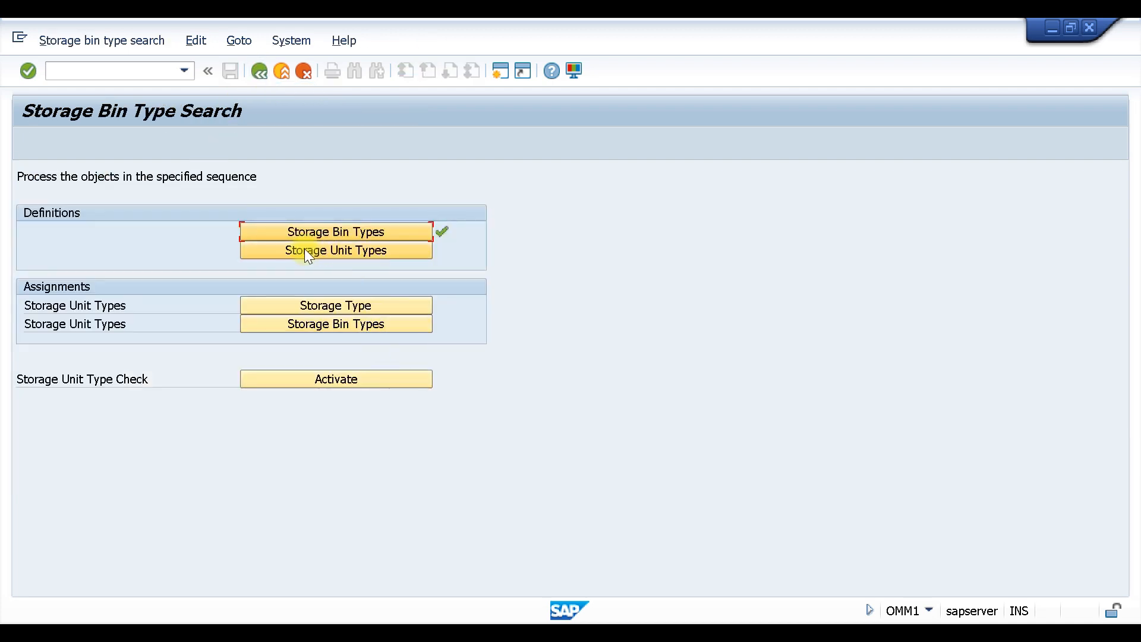
Step: Open the storage unit type definitions and position the list at warehouse W01, storage unit type 012
click(325, 251)
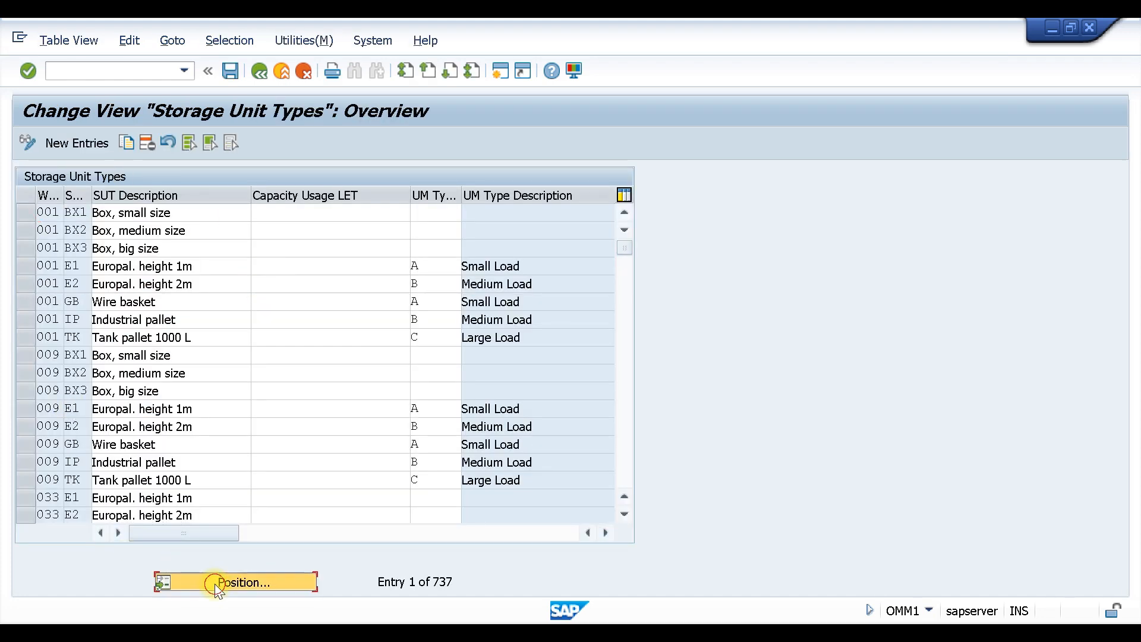
click(221, 581)
text(w01)
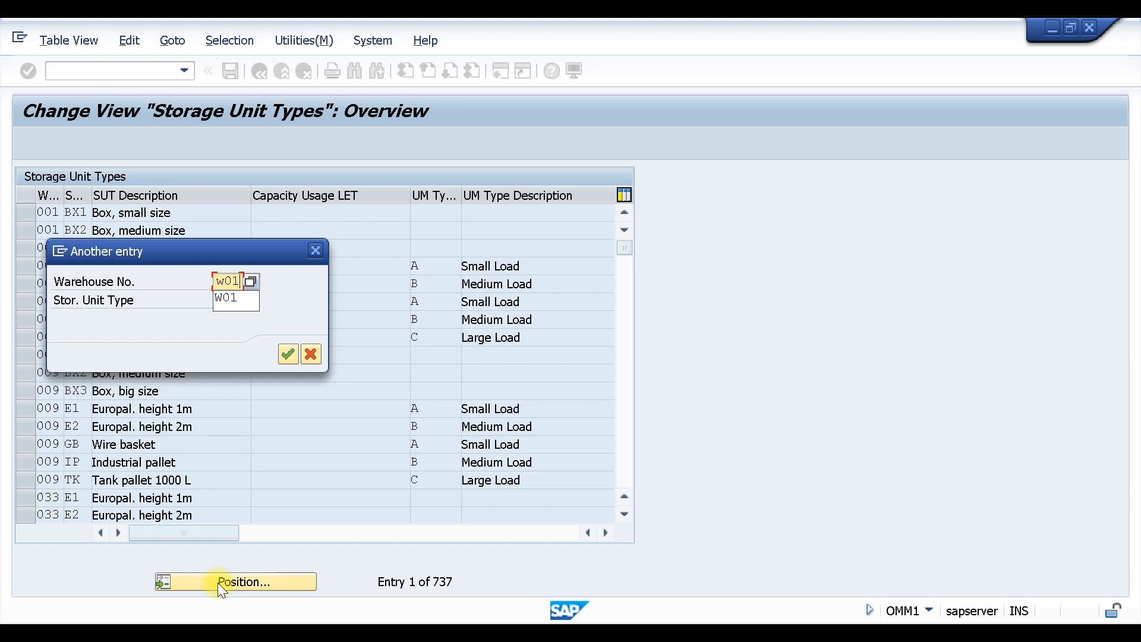
key(Tab)
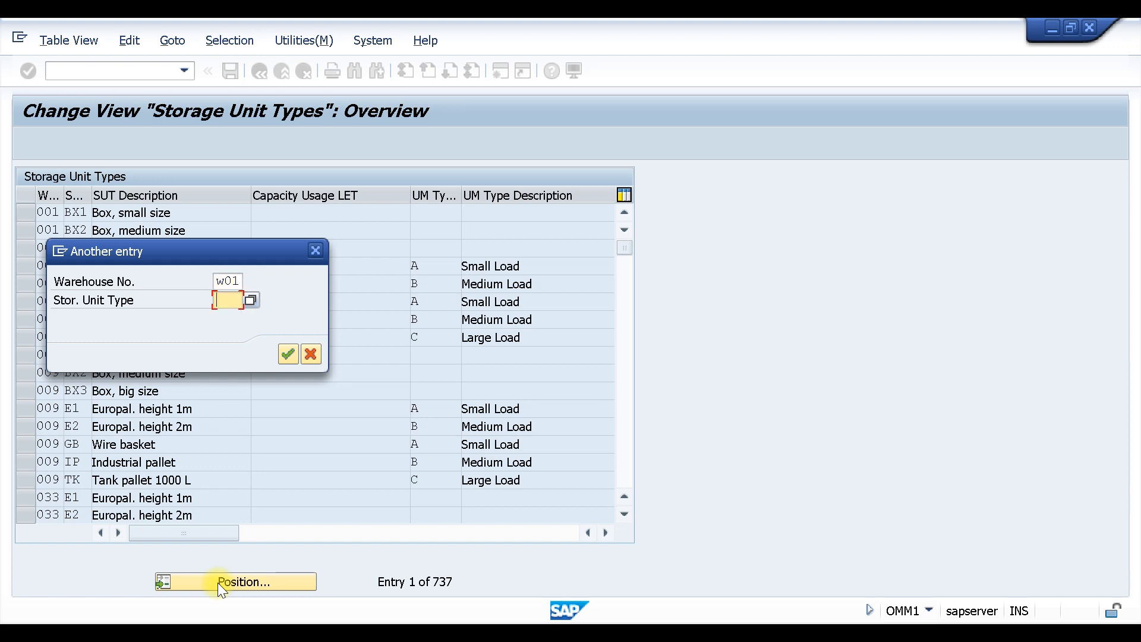
text(012)
key(Return)
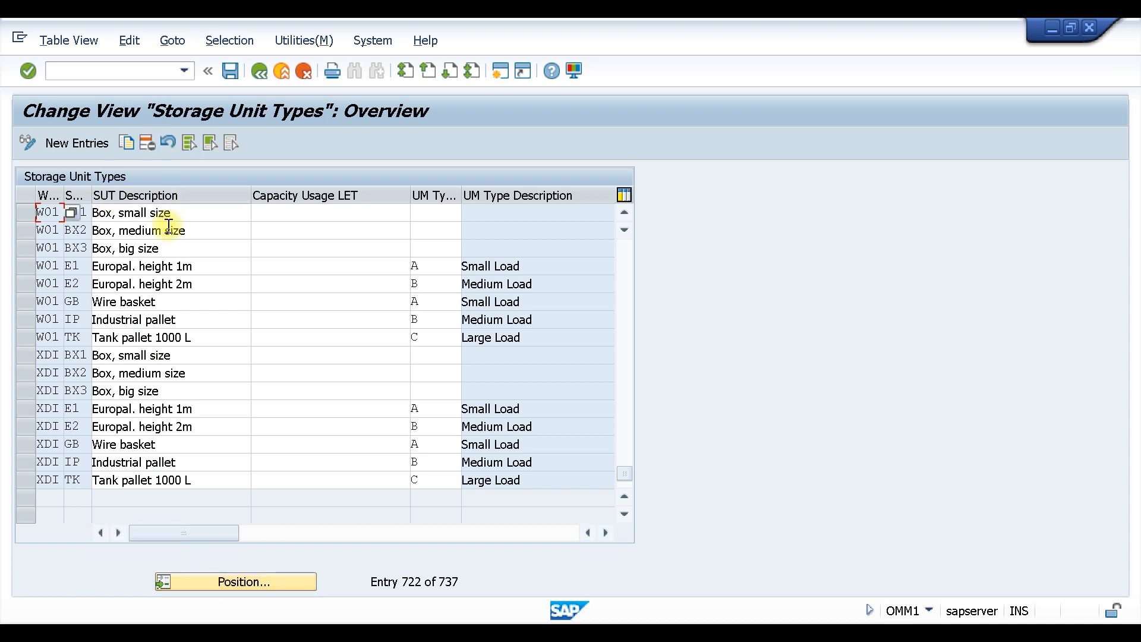
Step: Examine the W01 storage unit types, including BX1 and E1, then return to the Storage Bin Type Search overview
click(204, 212)
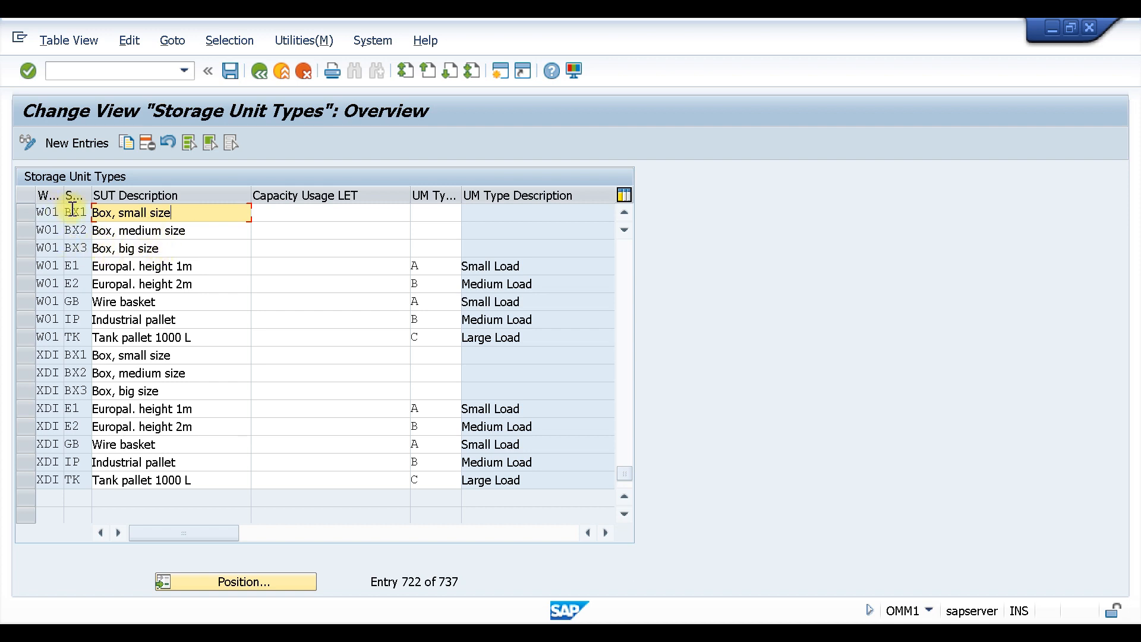
click(65, 268)
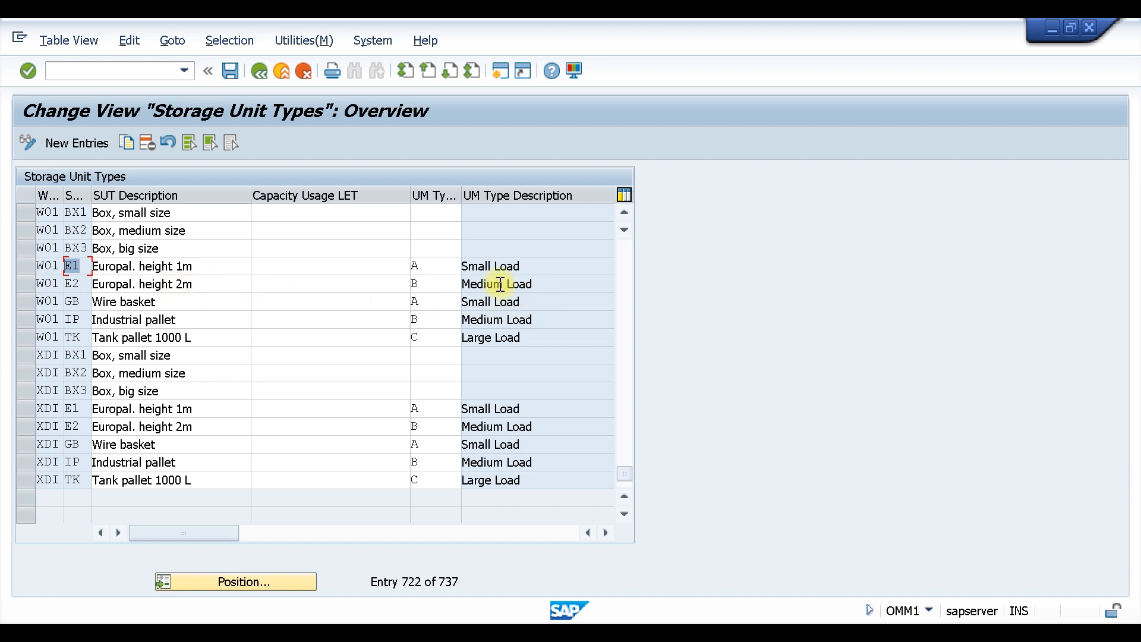
double_click(78, 262)
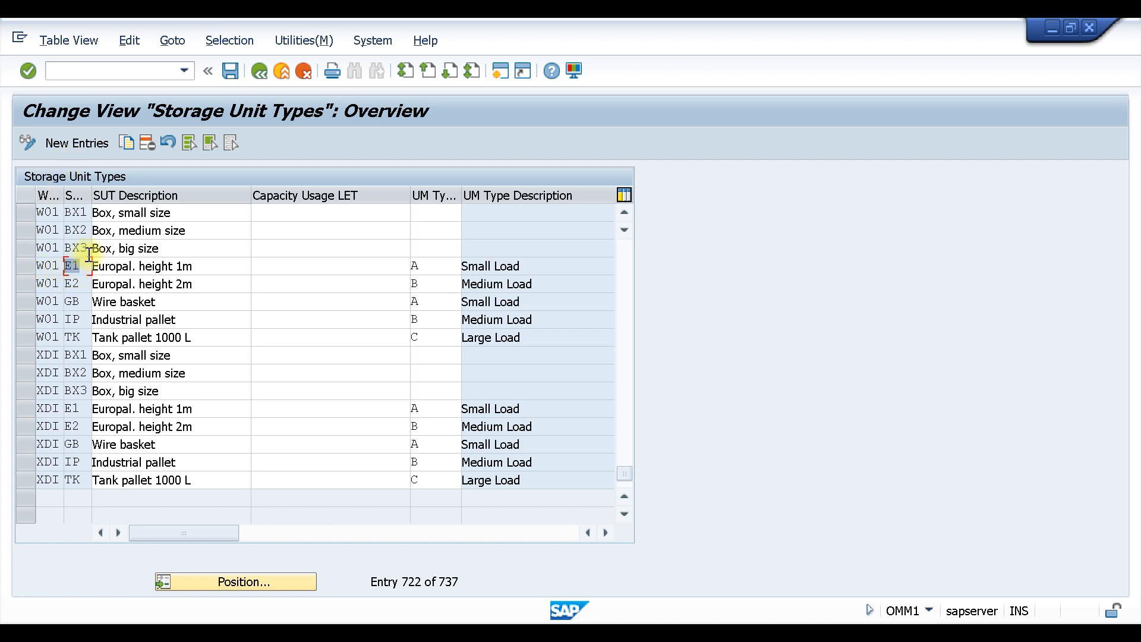
click(262, 72)
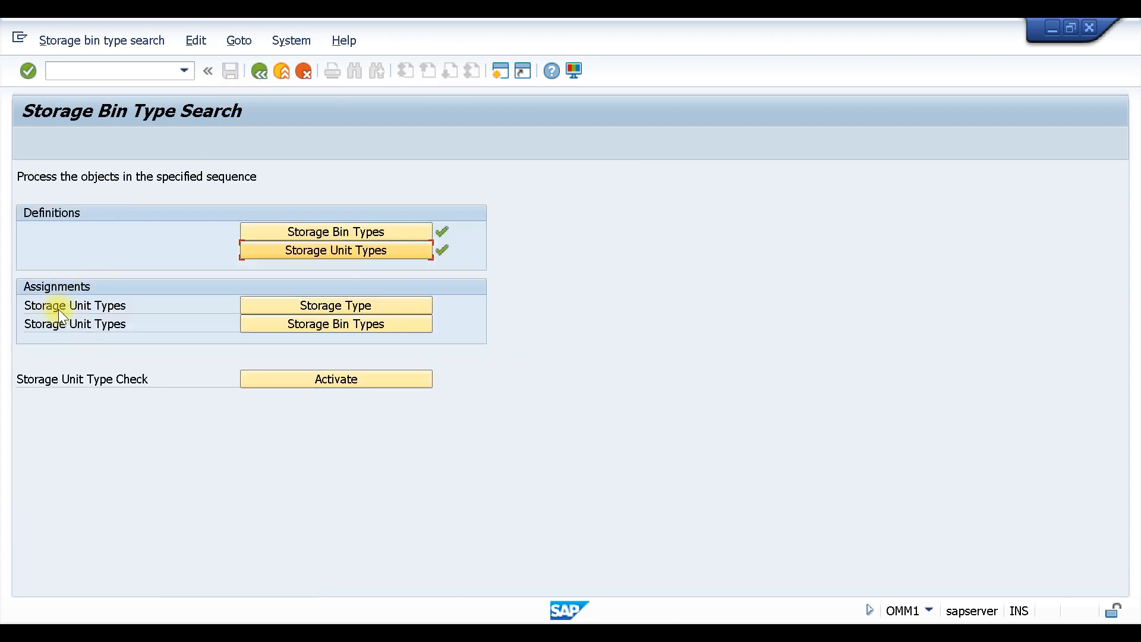
Step: Open the assignment of storage unit types to storage types and position the list at warehouse W01, storage type 012
click(348, 303)
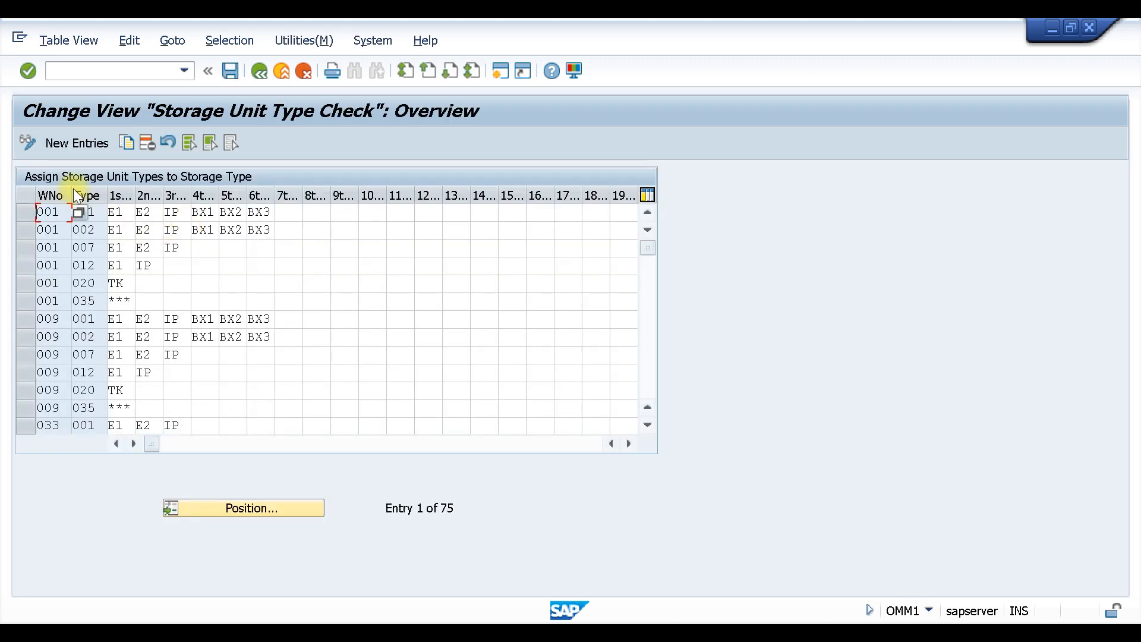
click(226, 506)
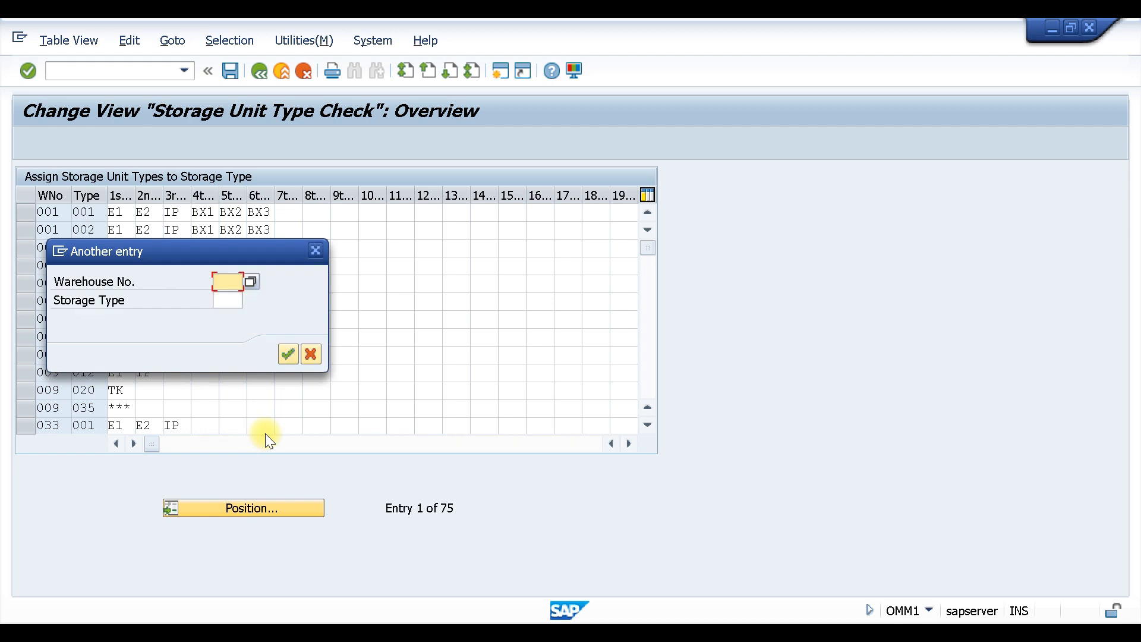
text(w01)
key(Tab)
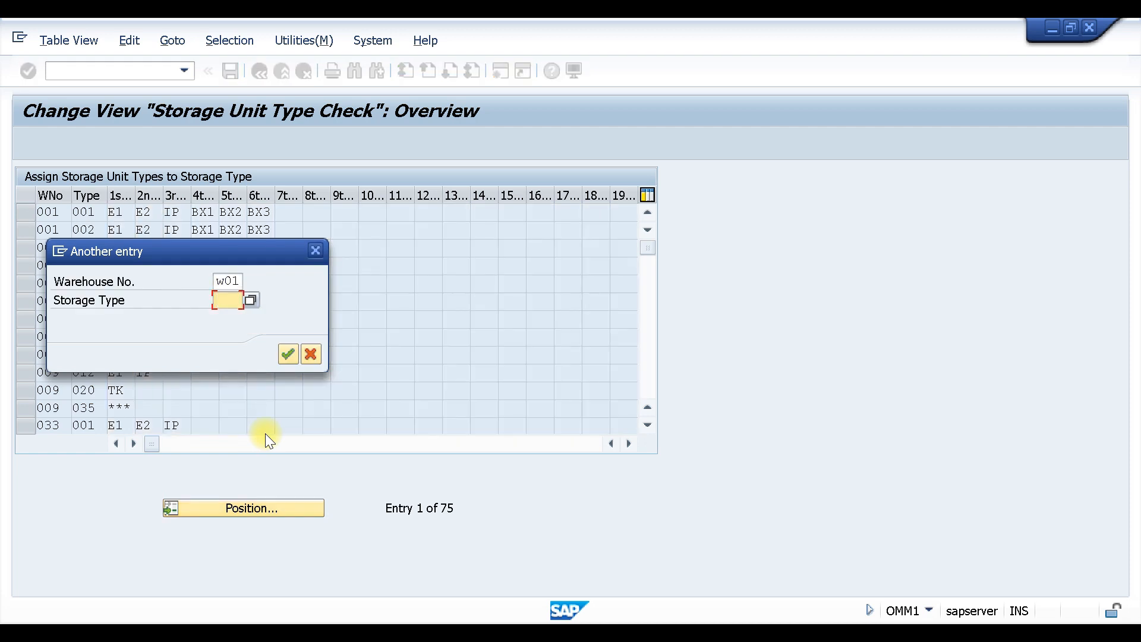
text(012)
key(Return)
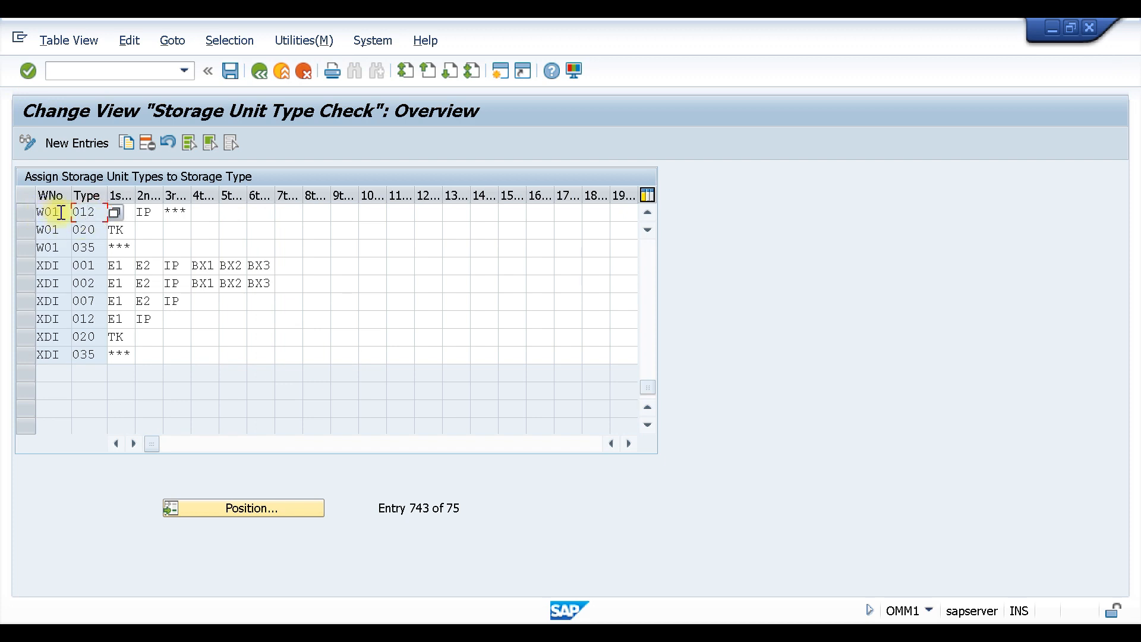
Step: Examine the first, second and third storage unit types assigned to storage type 012 in warehouse W01
click(126, 211)
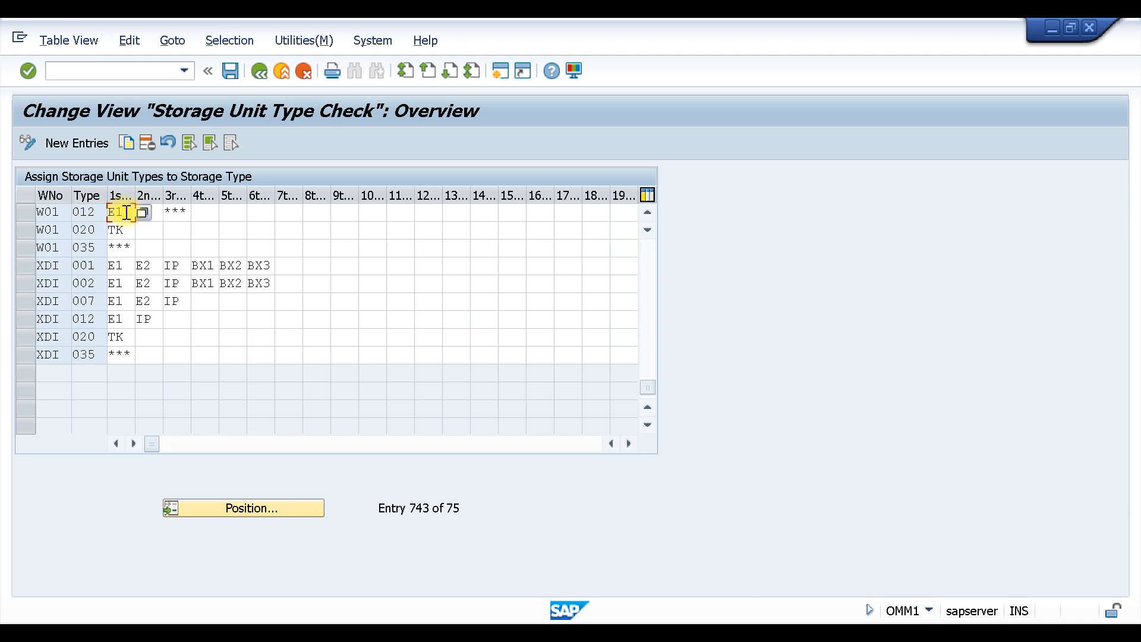
click(149, 211)
text(IP)
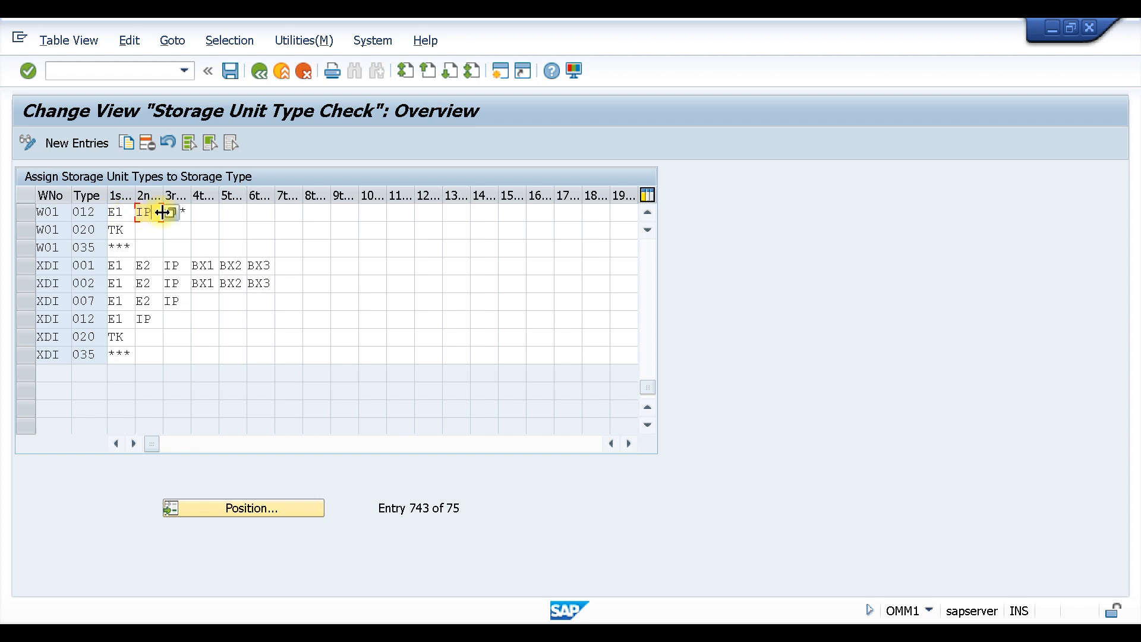
click(181, 211)
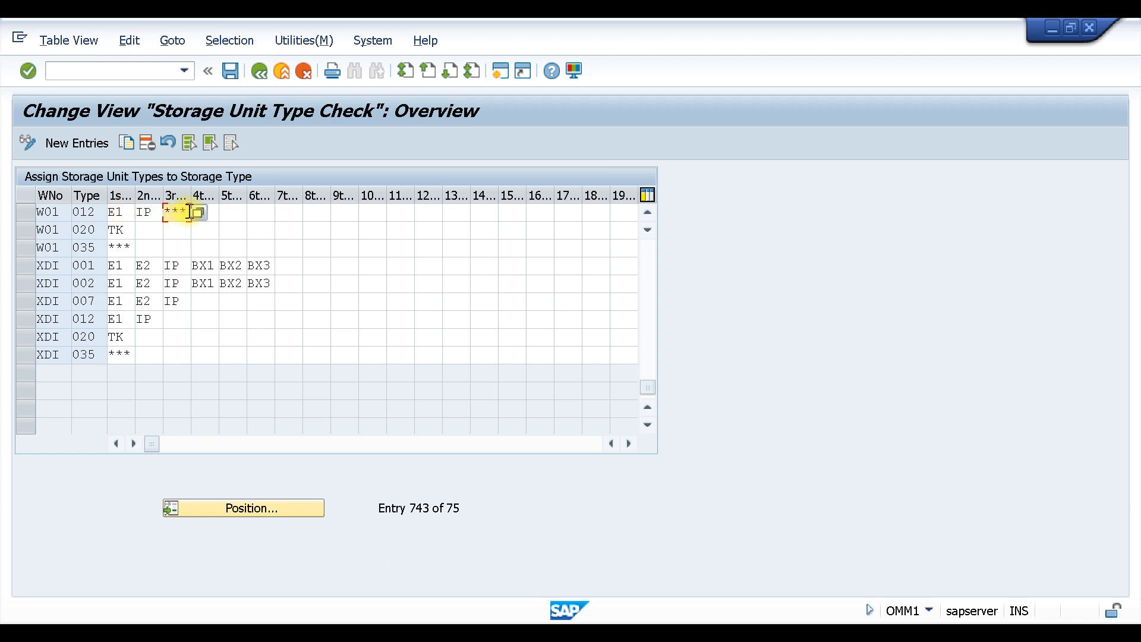
Step: Look up the possible storage unit types for W01, including the industrial pallet IP, then return to the implementation guide
click(129, 212)
click(143, 212)
text(IP)
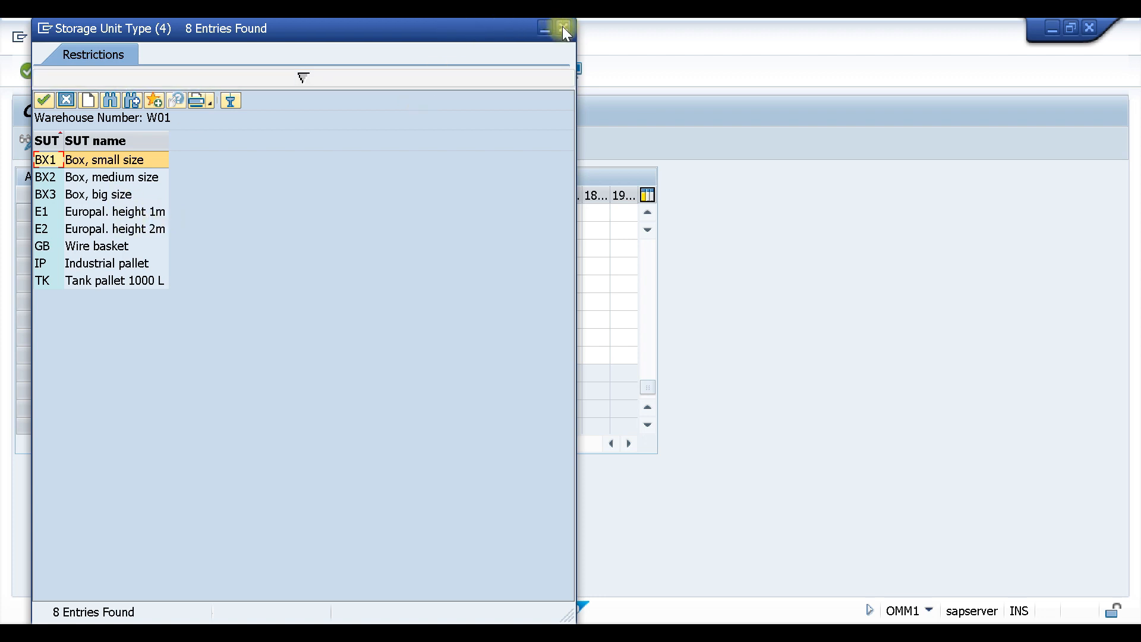
click(98, 269)
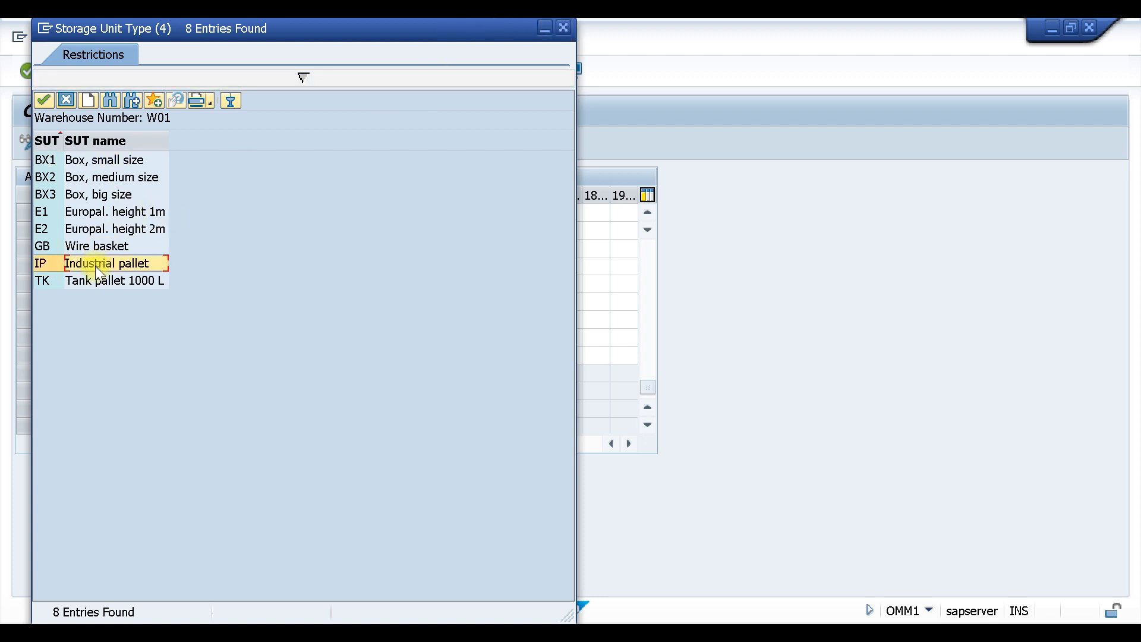
click(563, 28)
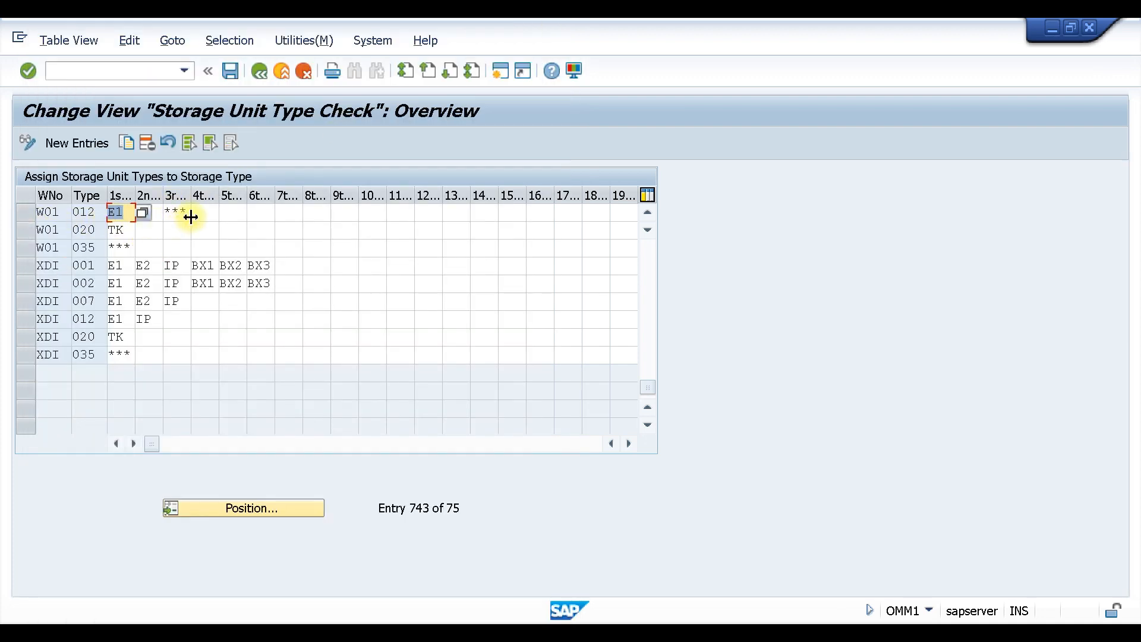
click(261, 73)
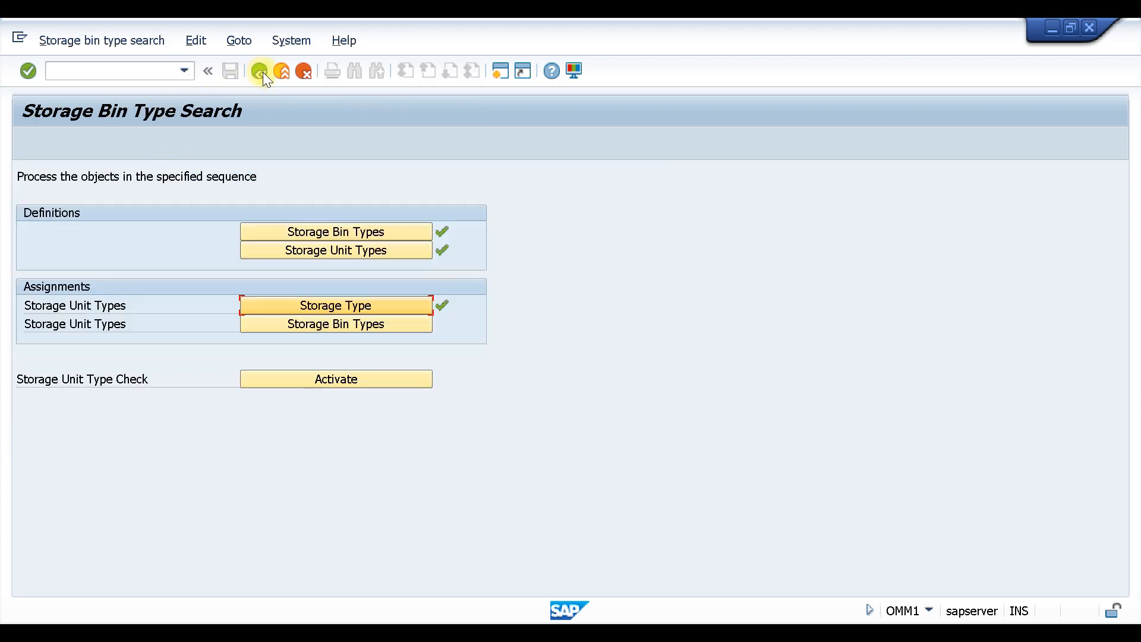
click(262, 72)
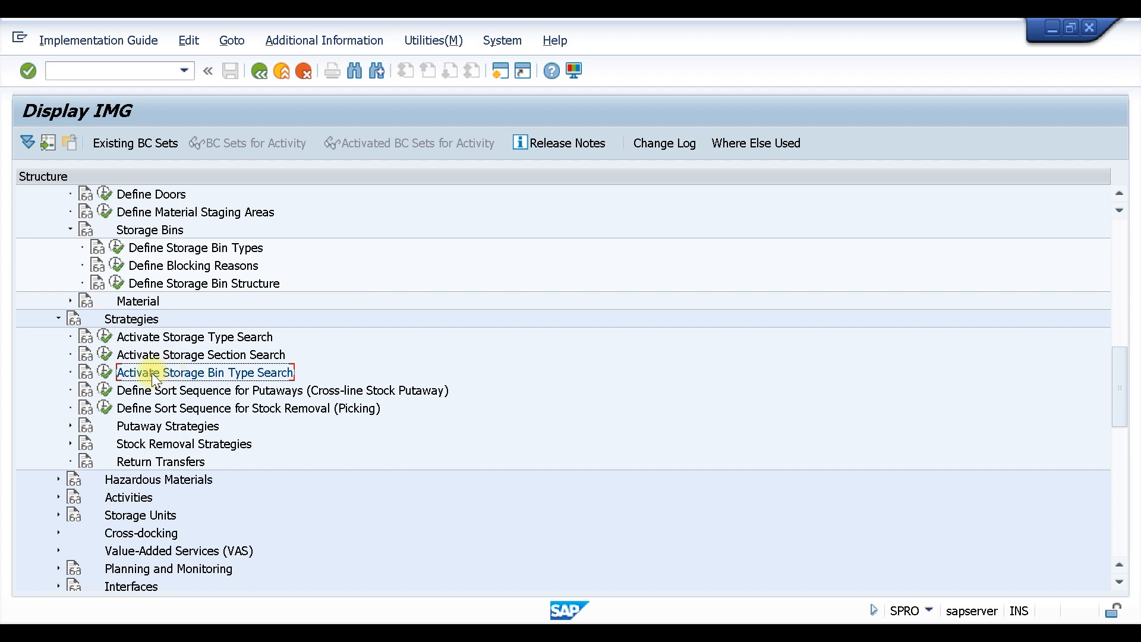
Step: Open the putaway strategy activation for bulk storage and position the storage type control list at warehouse W01, storage type 012
click(70, 426)
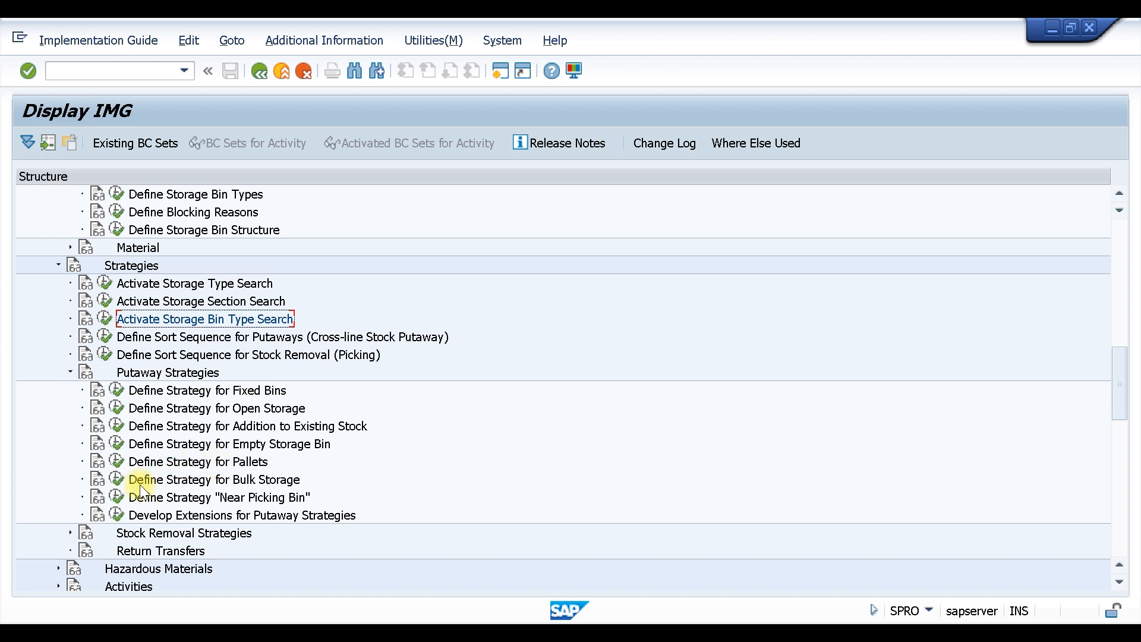
click(117, 479)
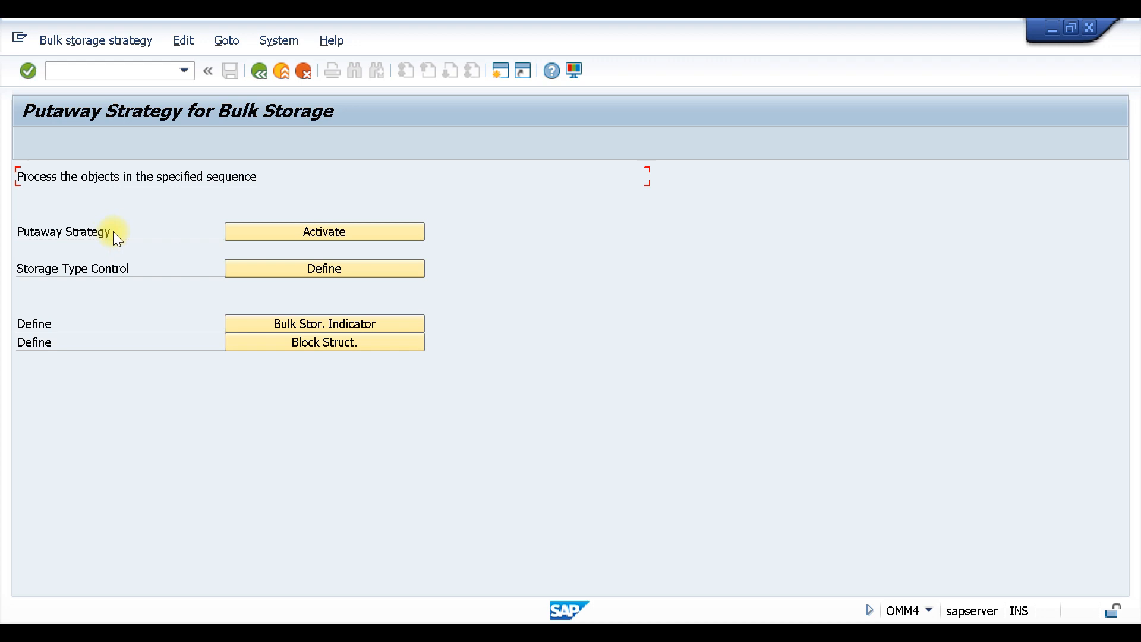
click(318, 232)
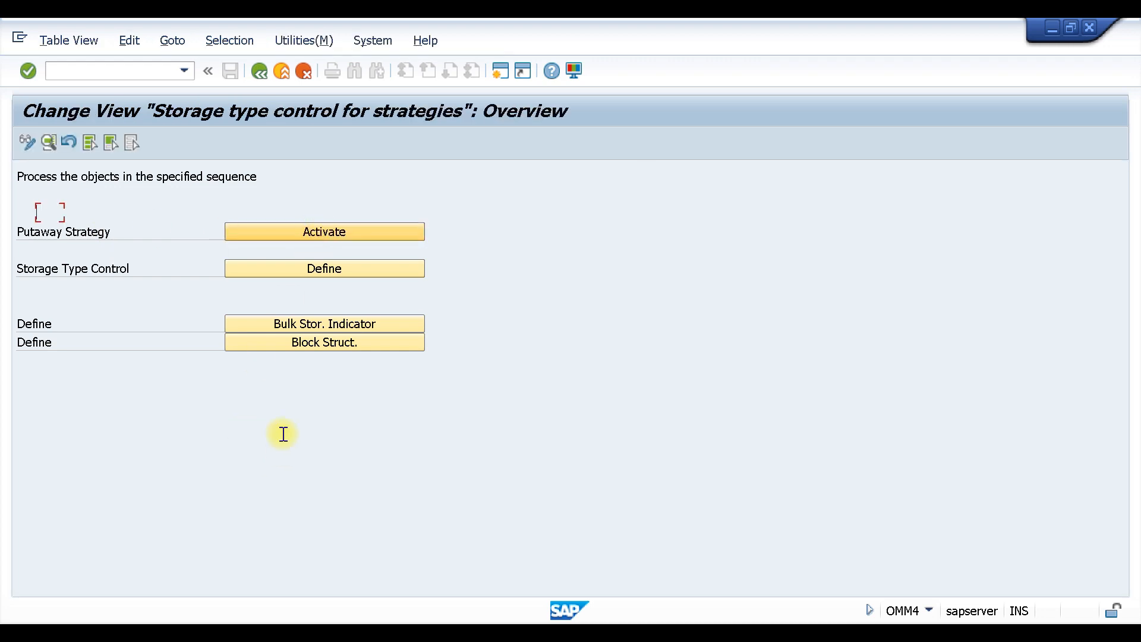
click(230, 580)
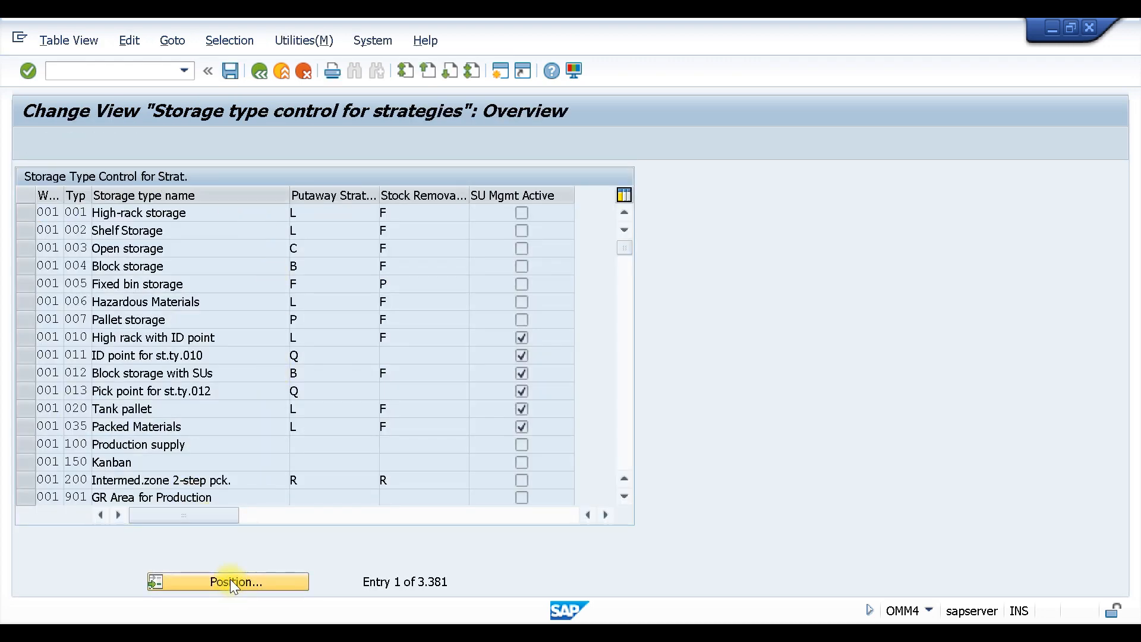
text(w01)
key(Tab)
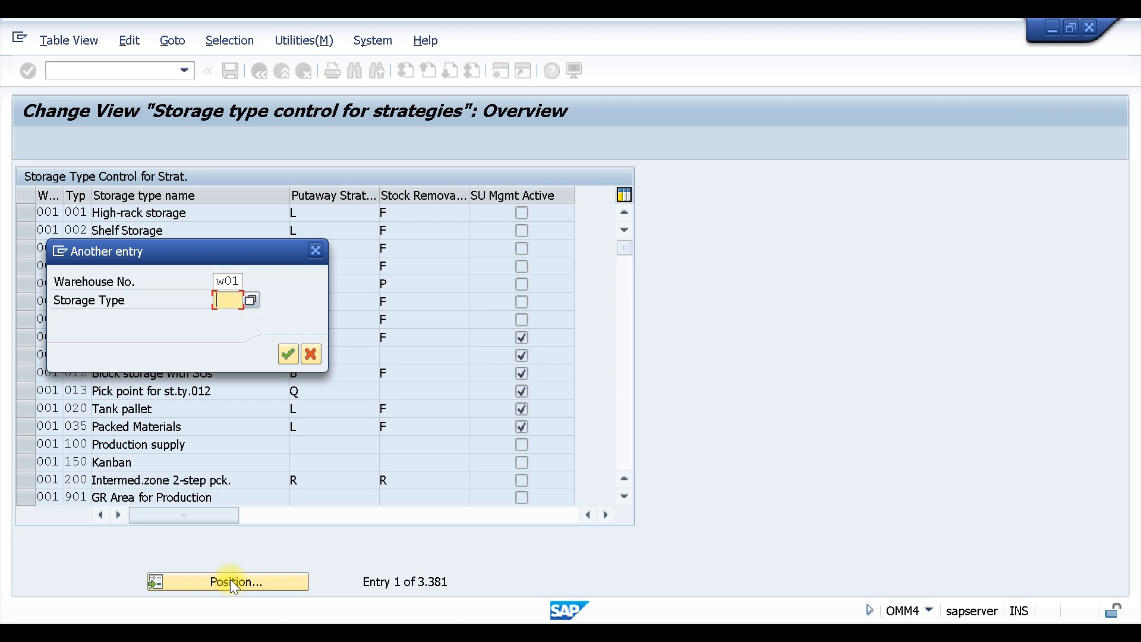
text(012)
key(Return)
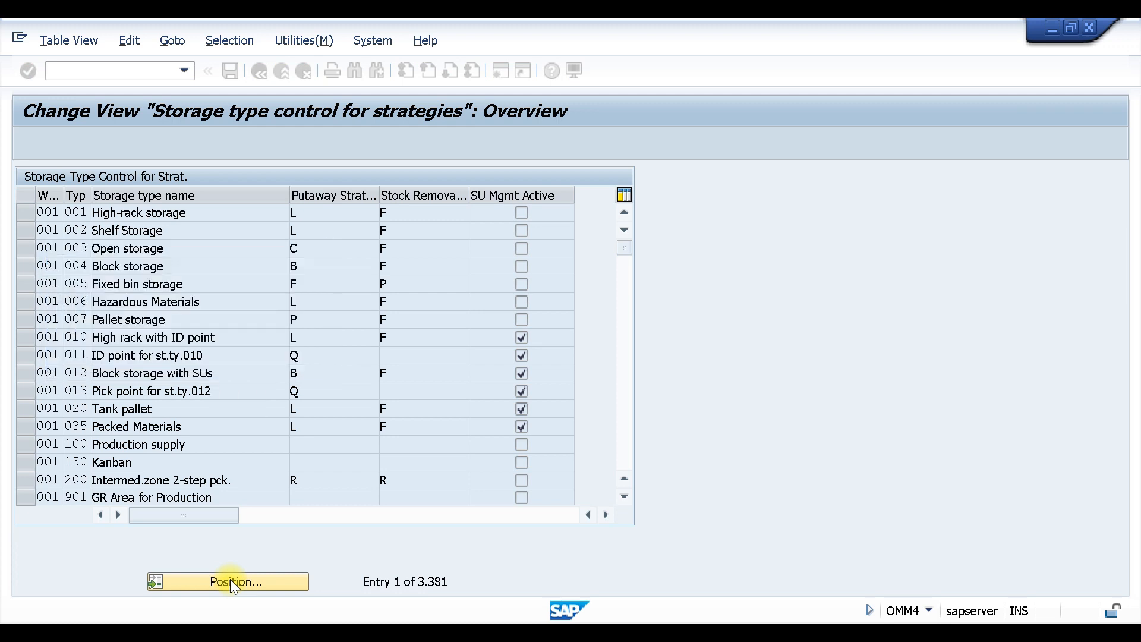
Step: Examine the putaway and stock removal strategies of W01 storage type 012, then return to the bulk storage putaway overview
click(45, 213)
click(75, 213)
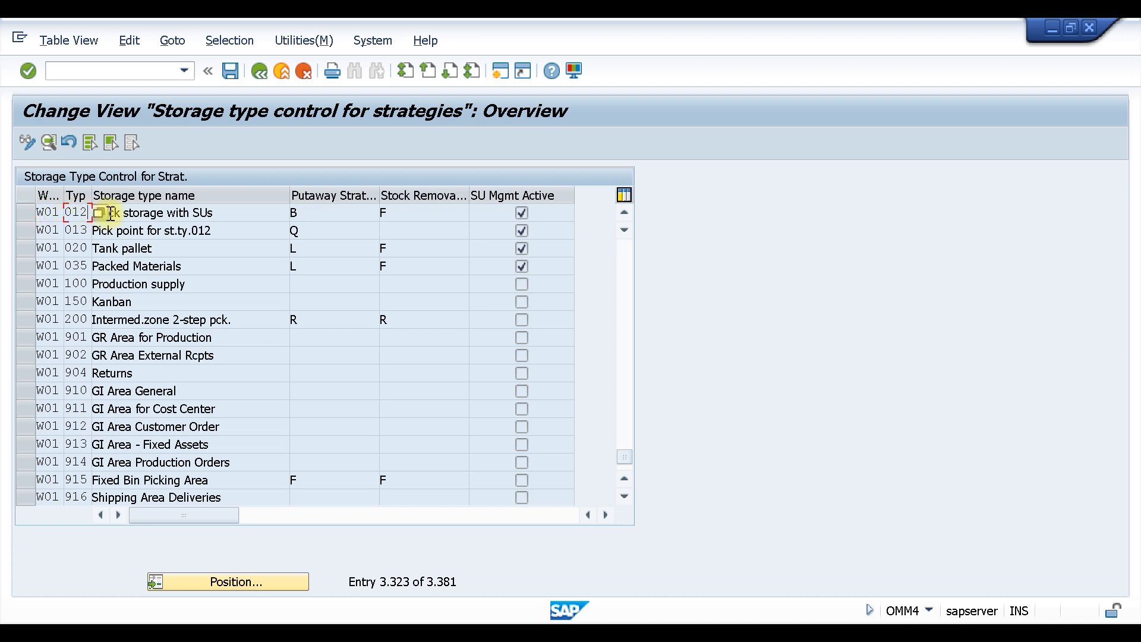
click(321, 208)
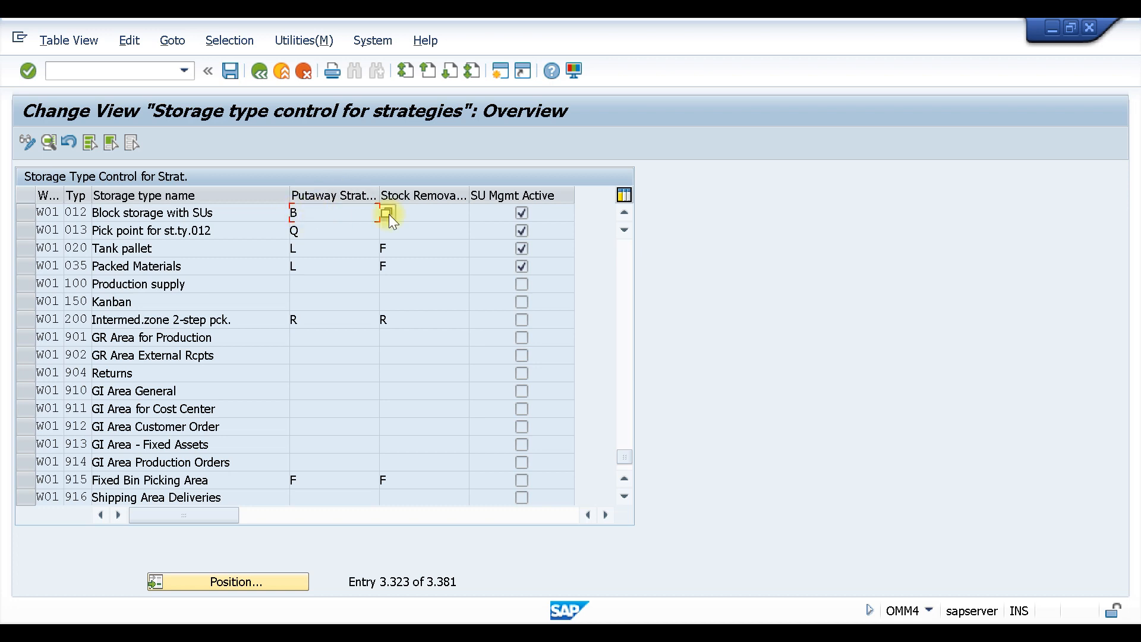
click(415, 213)
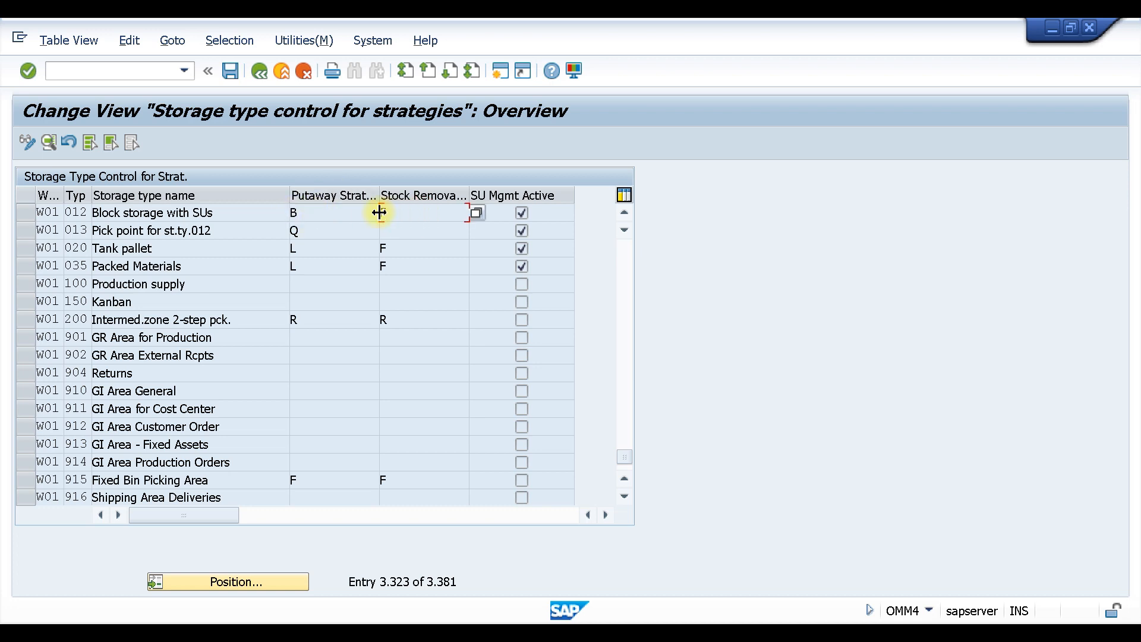
text(F)
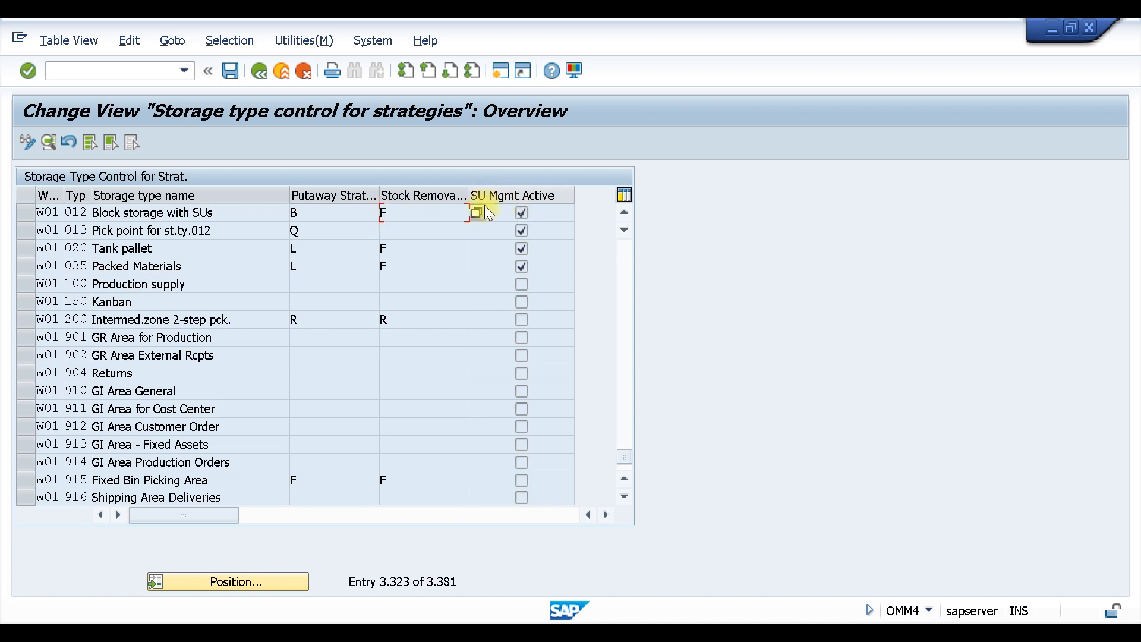
click(261, 71)
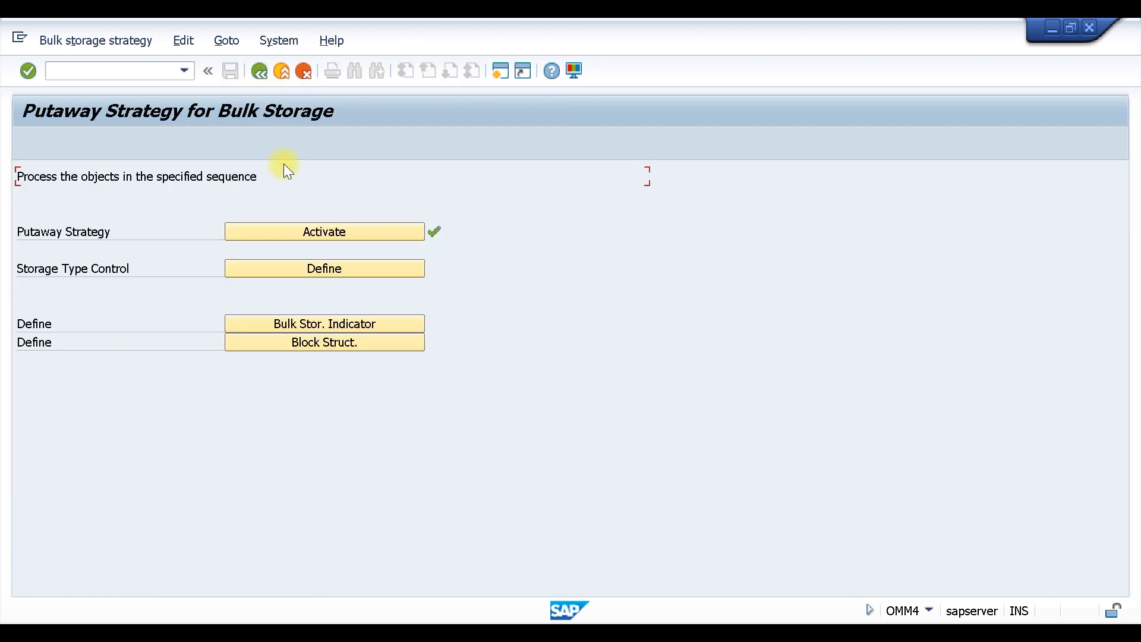
Step: Open the storage type control definition for bulk storage and position the list at warehouse W01
click(313, 265)
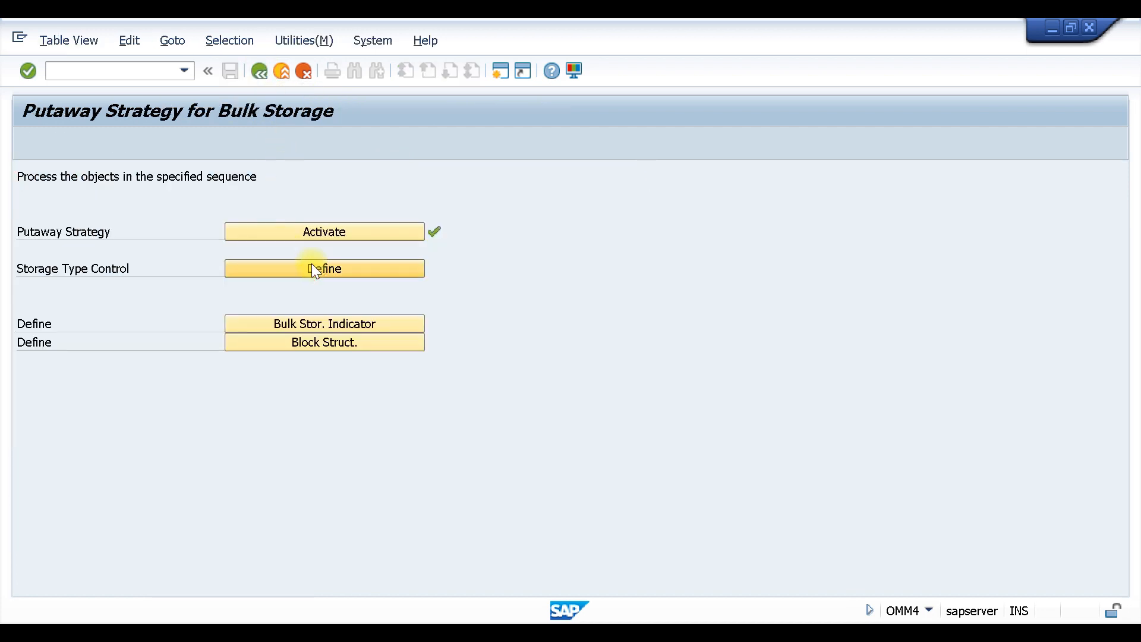
click(279, 526)
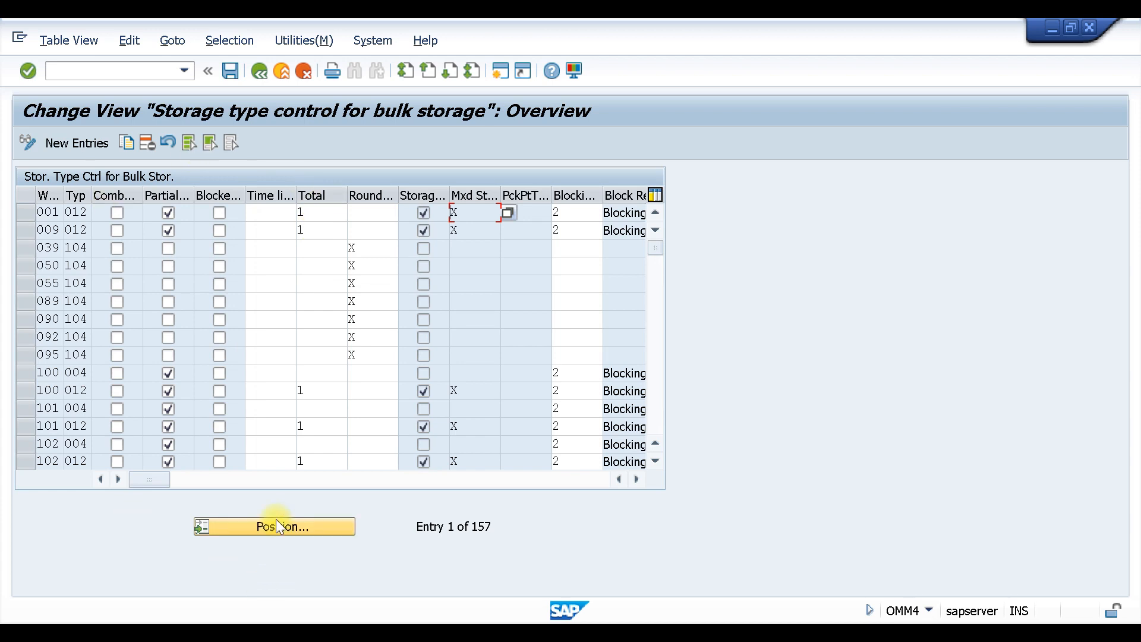
key(space)
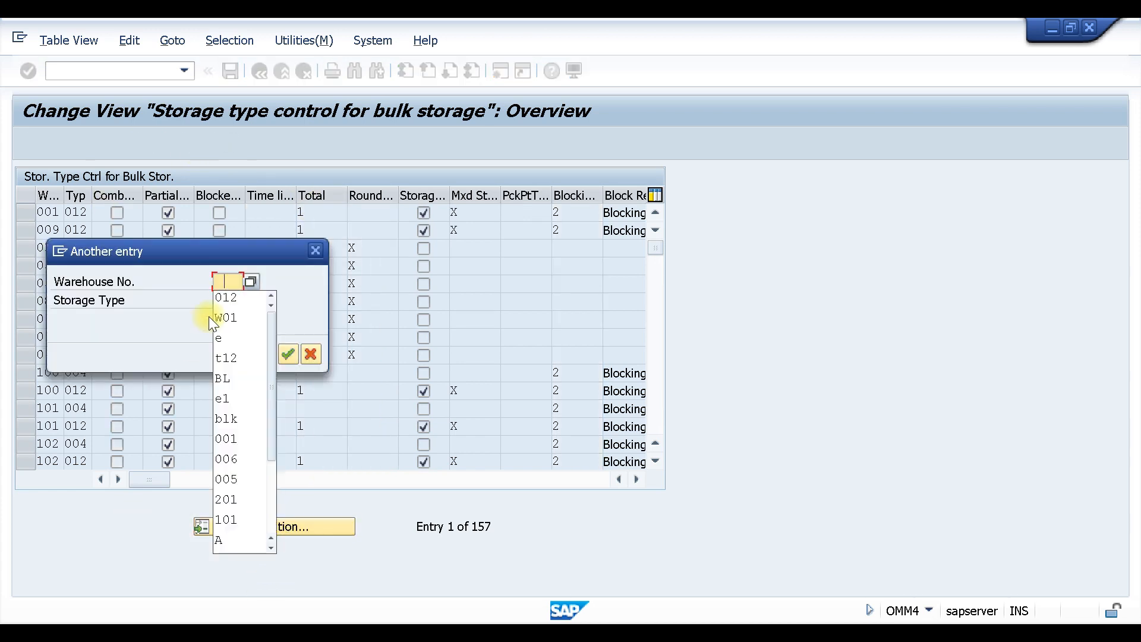
click(236, 300)
key(BackSpace)
key(BackSpace)
key(BackSpace)
text(e\)
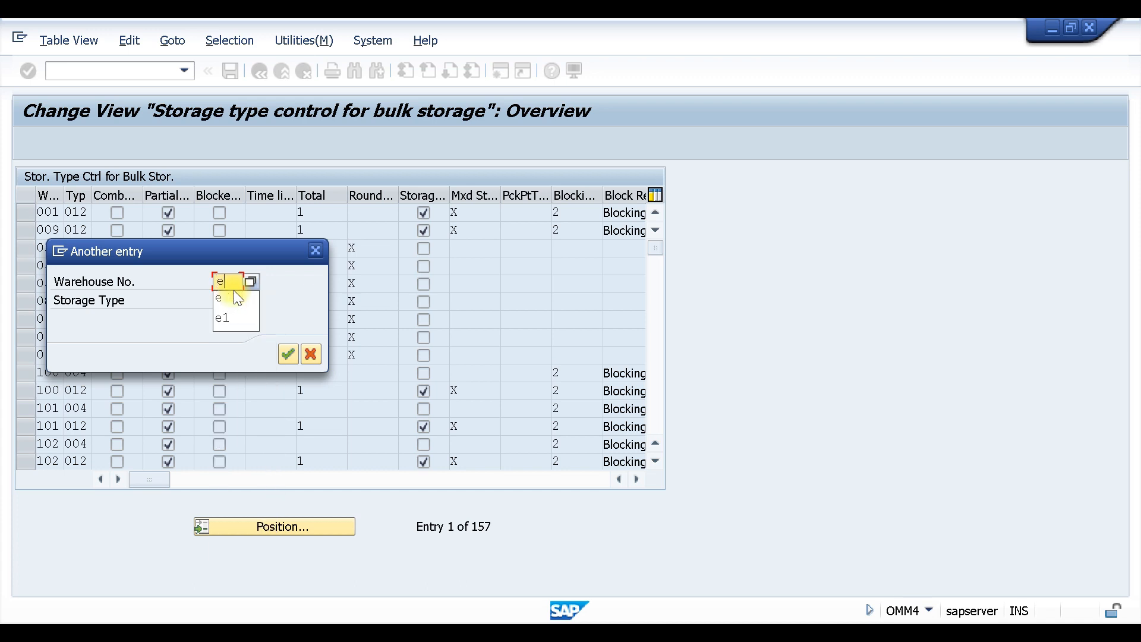
key(BackSpace)
key(BackSpace)
text(w01)
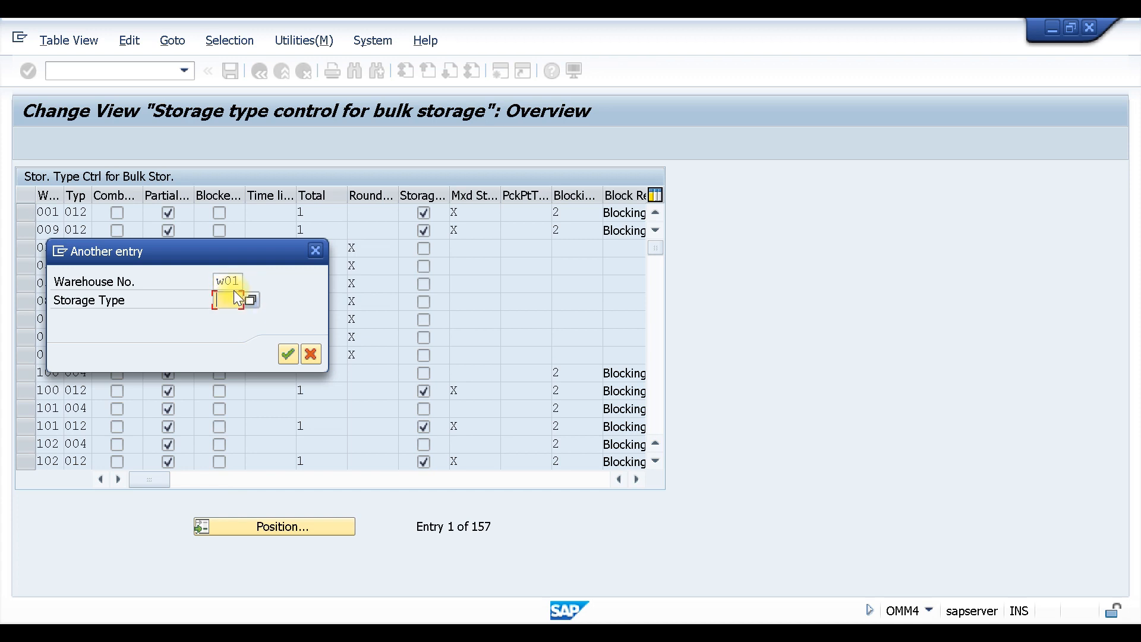
key(Return)
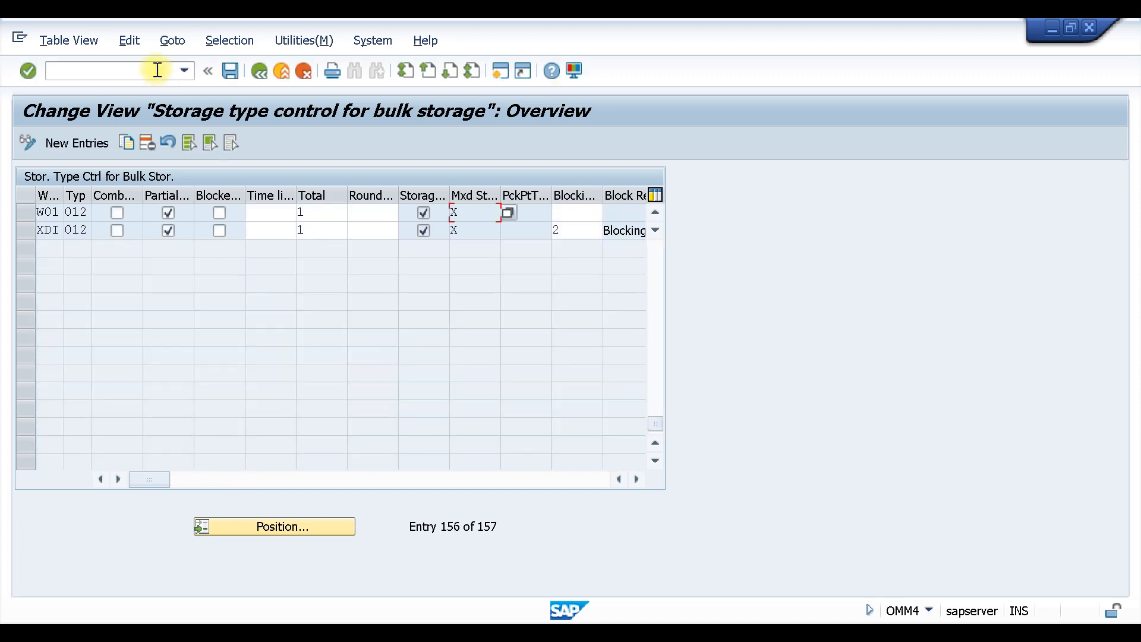
Step: Examine the bulk storage control settings of W01 storage type 012, then return to the bulk storage putaway overview
click(168, 212)
click(410, 232)
click(259, 71)
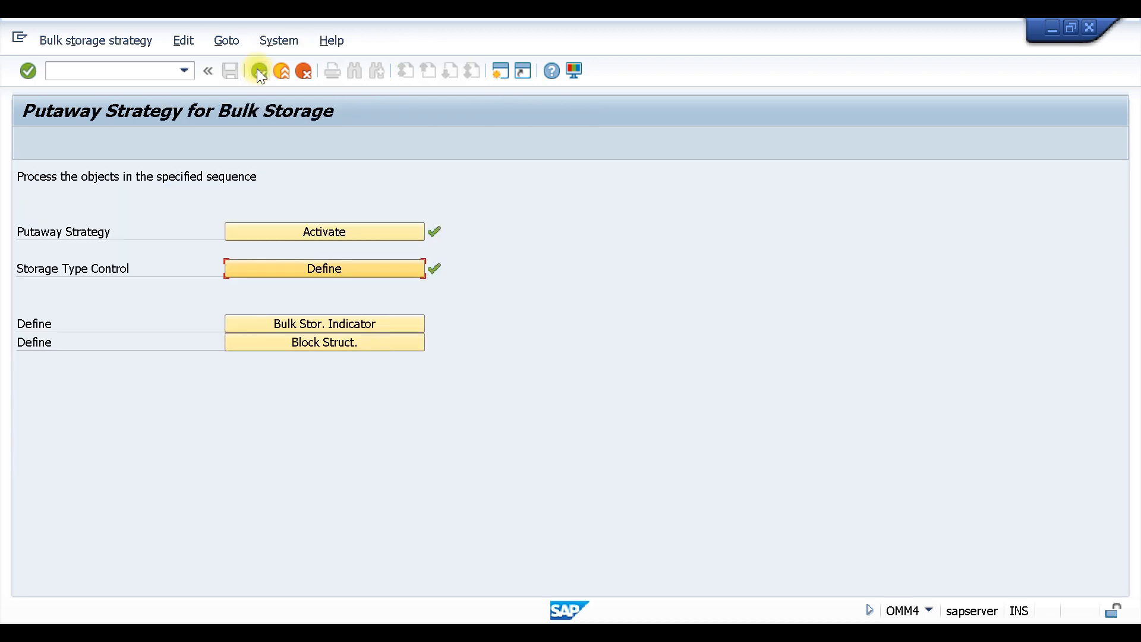
Step: Review the bulk storage indicators BL and YL defined for warehouse W01, then return to the bulk storage putaway overview
click(326, 323)
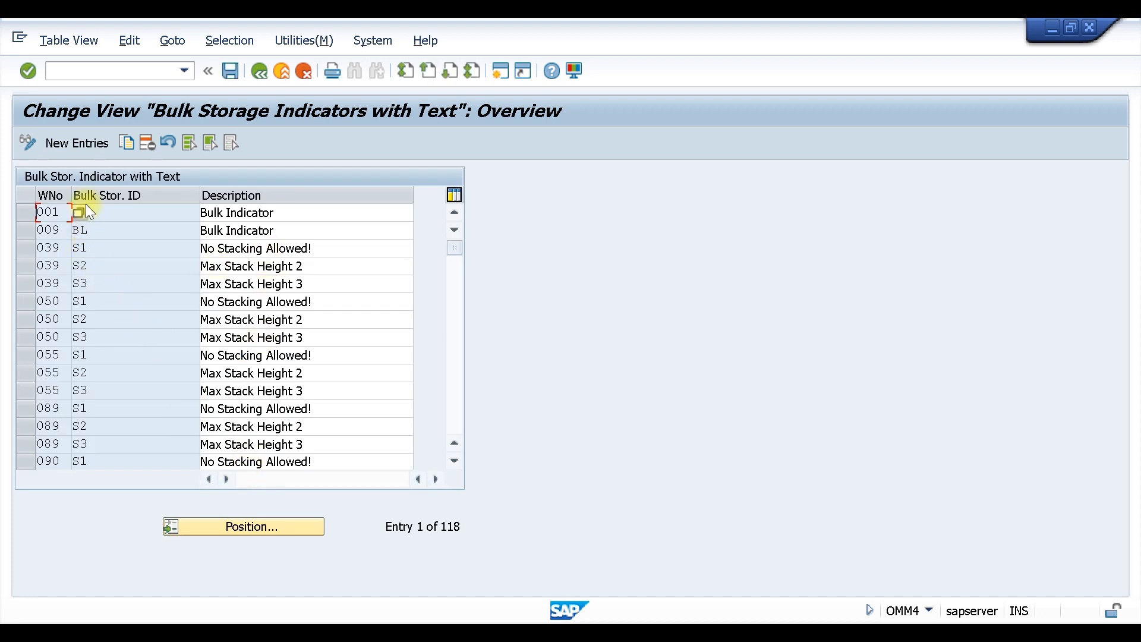
click(222, 526)
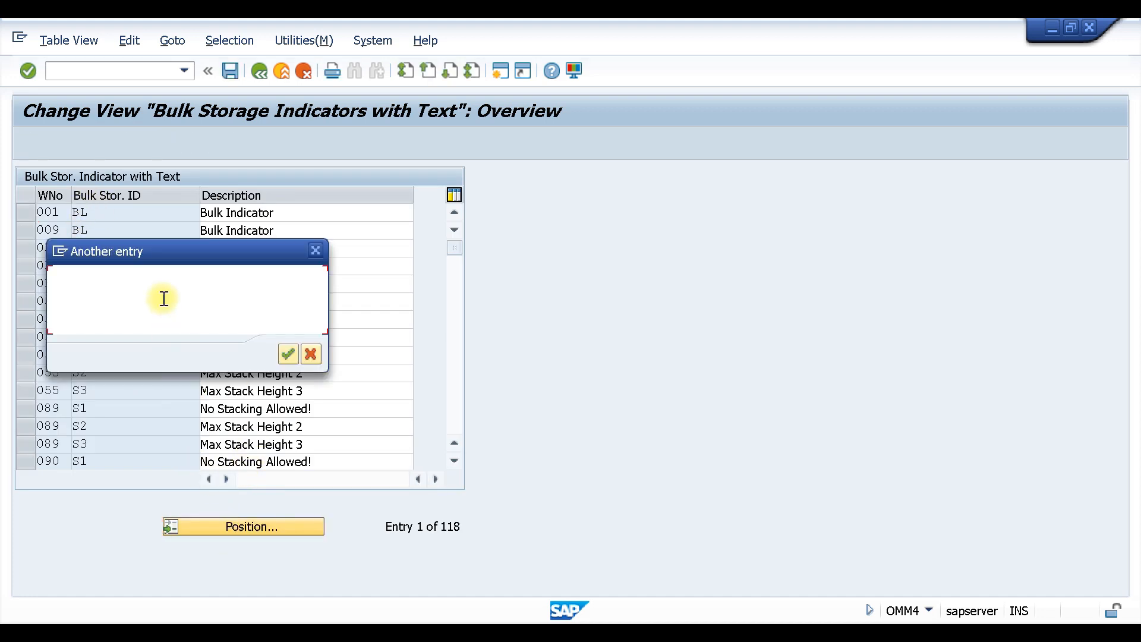
text(001)
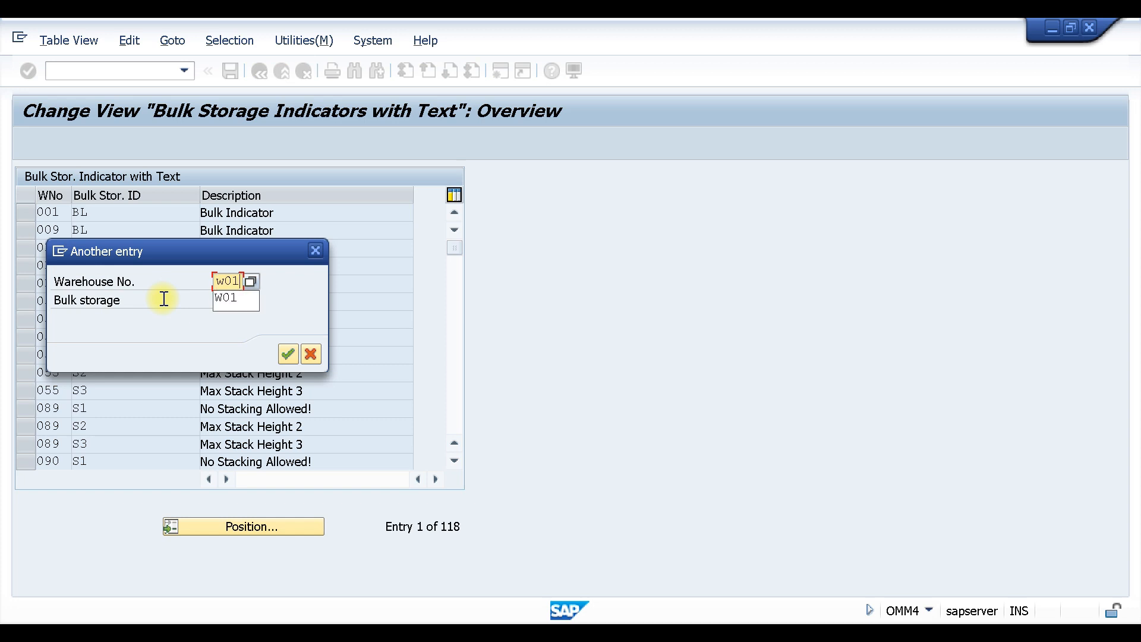
key(Return)
click(113, 215)
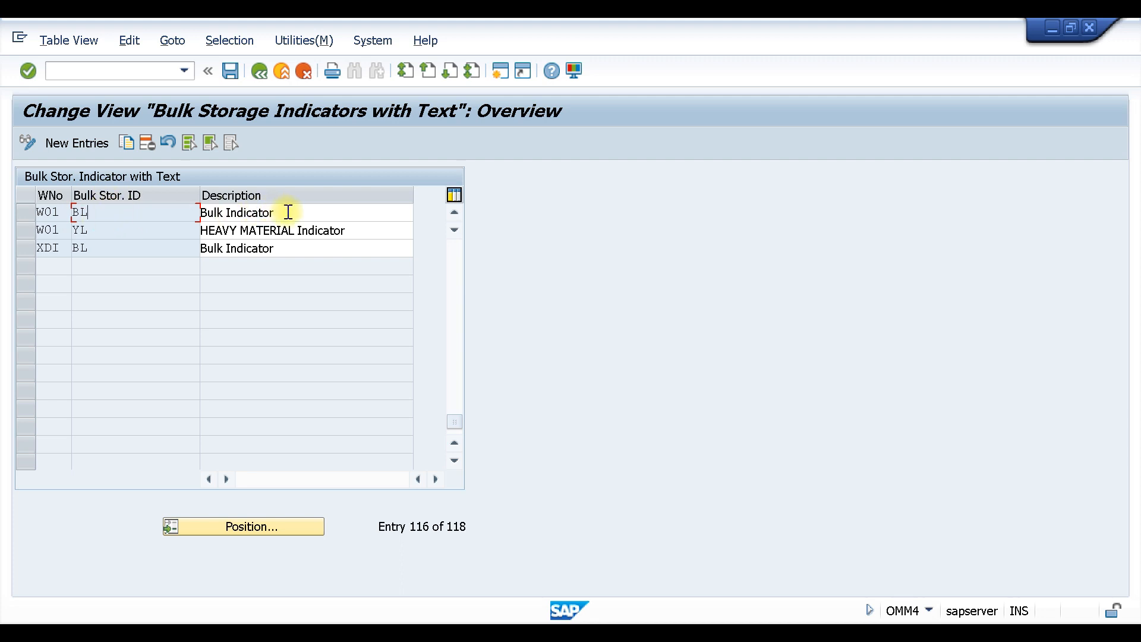
click(94, 229)
click(259, 70)
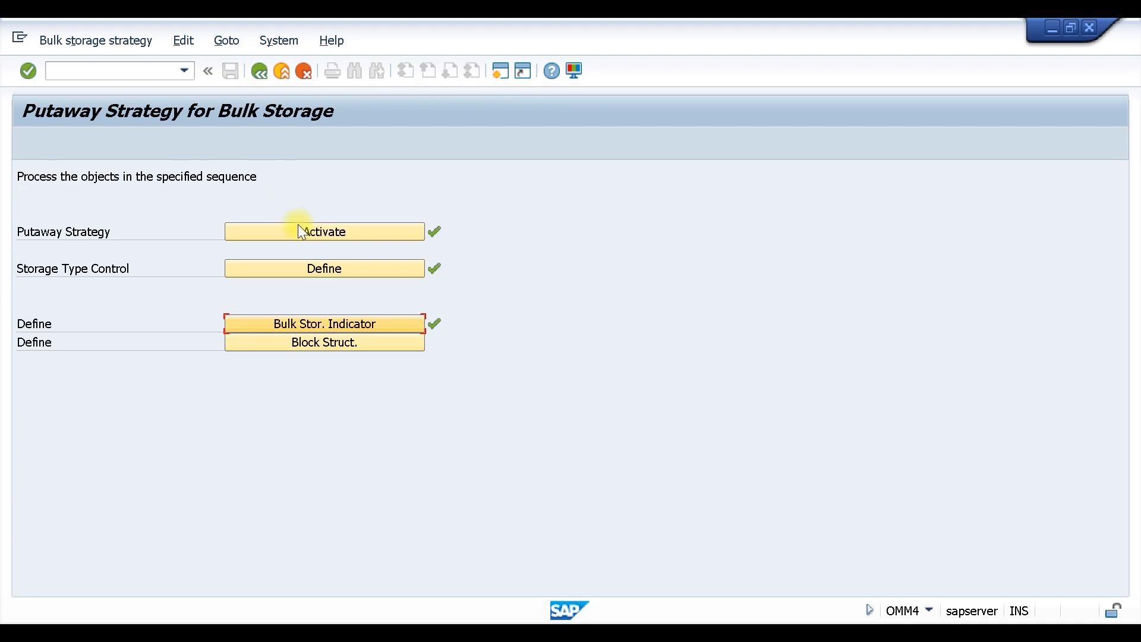
Step: Open the bulk storage block structure and position the list at warehouse W01, storage type 012, bin type E1, unit type E1, indicator BL
click(320, 342)
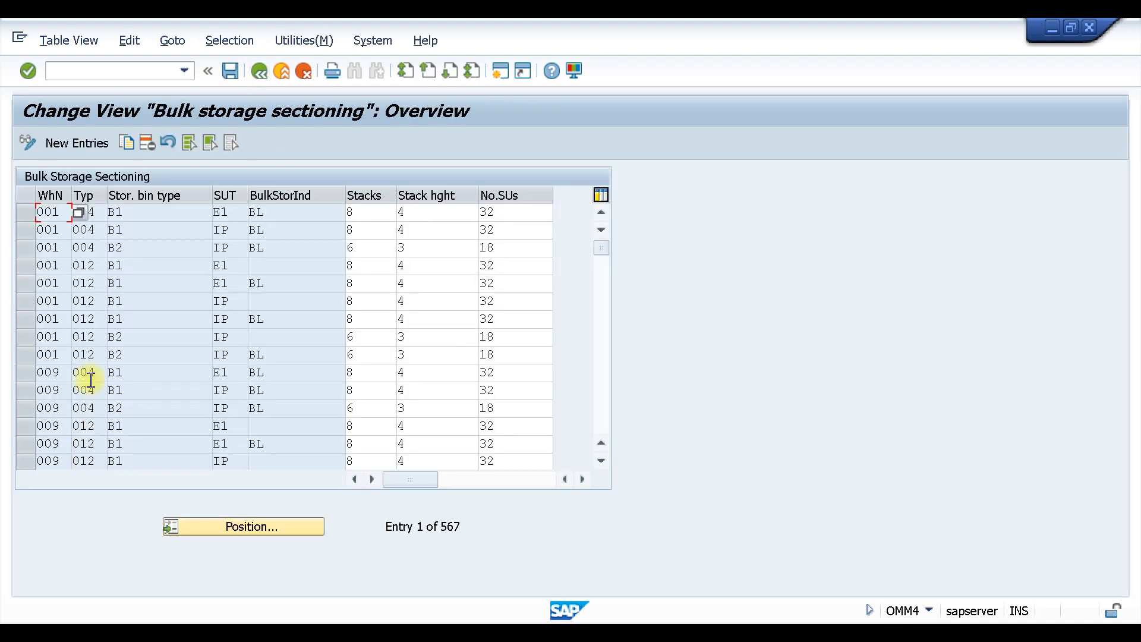
click(229, 526)
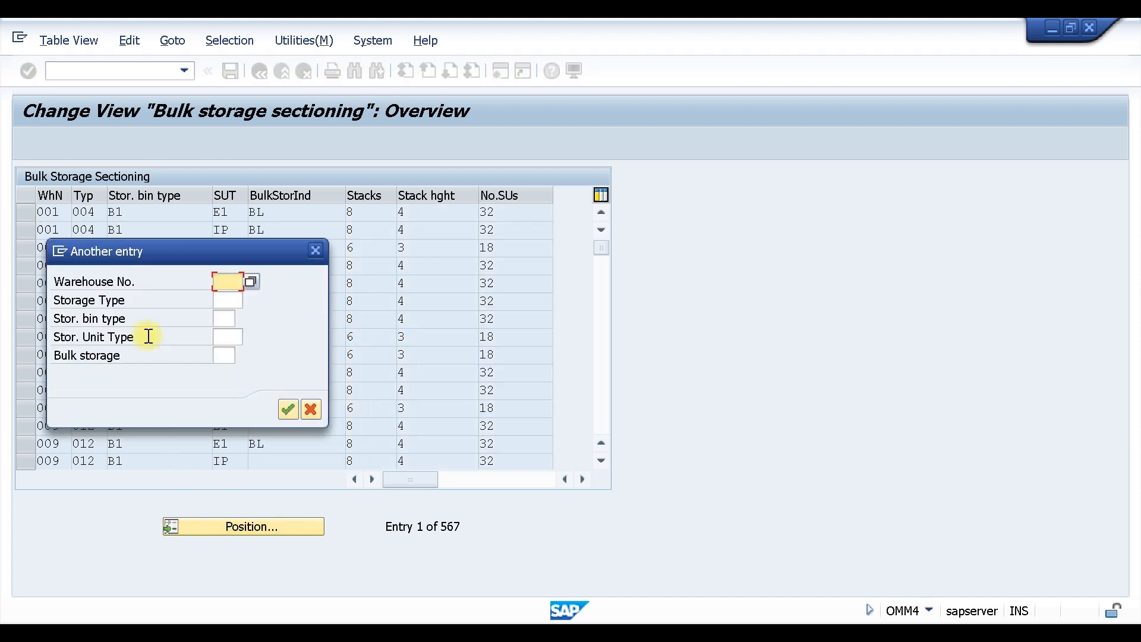
text(w01)
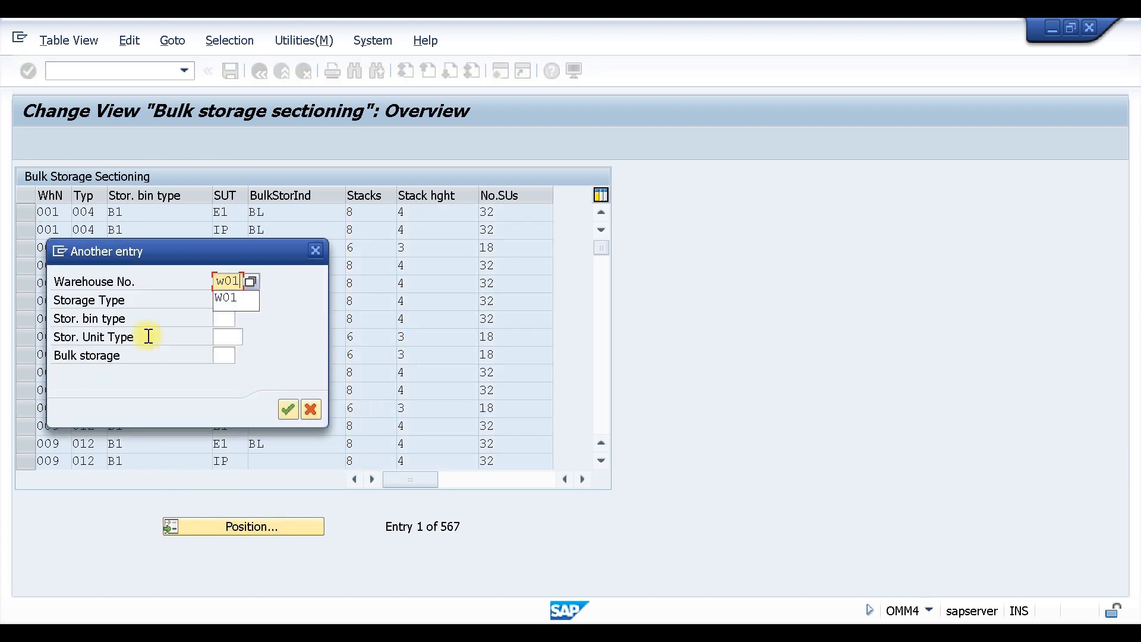
key(Tab)
text(012)
key(Tab)
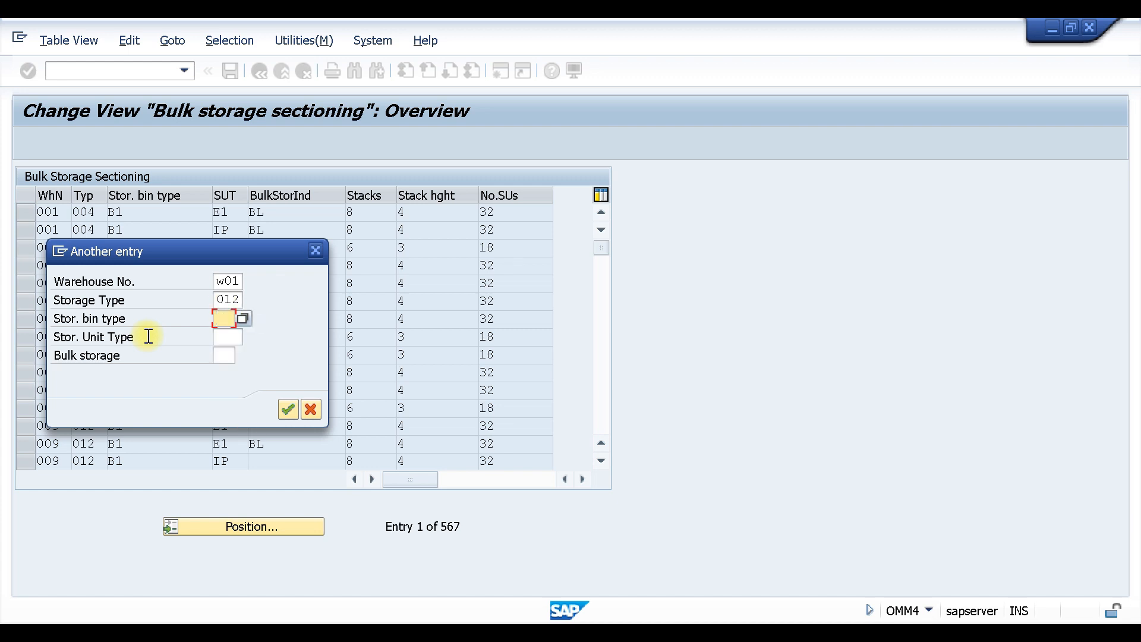
text(e1)
key(Tab)
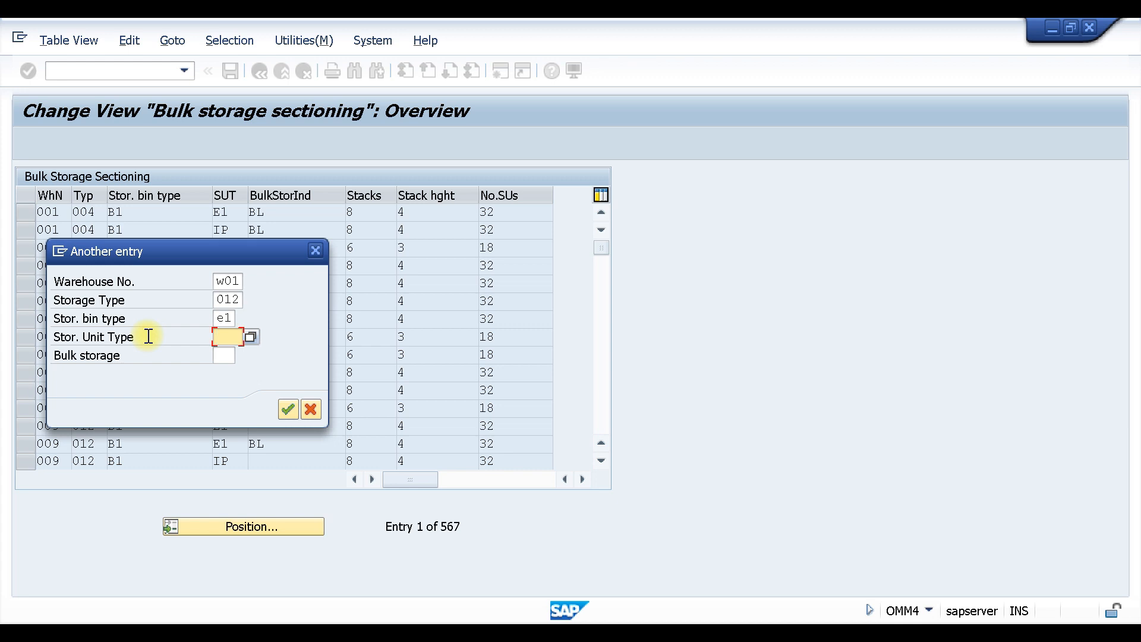
text(e1)
key(Tab)
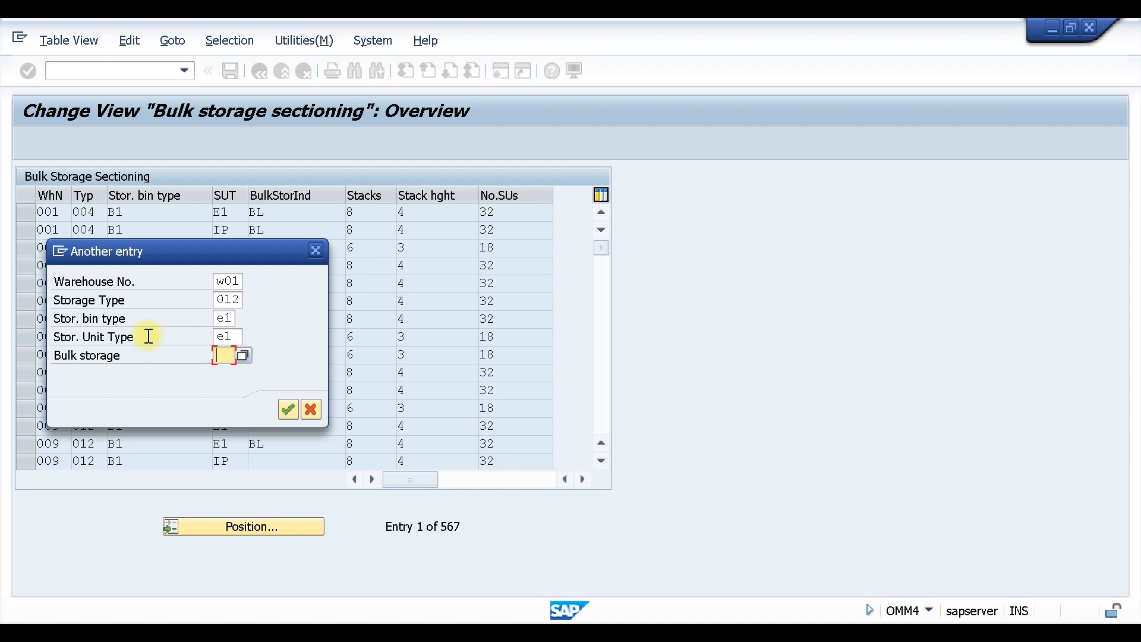
text(bl)
key(Return)
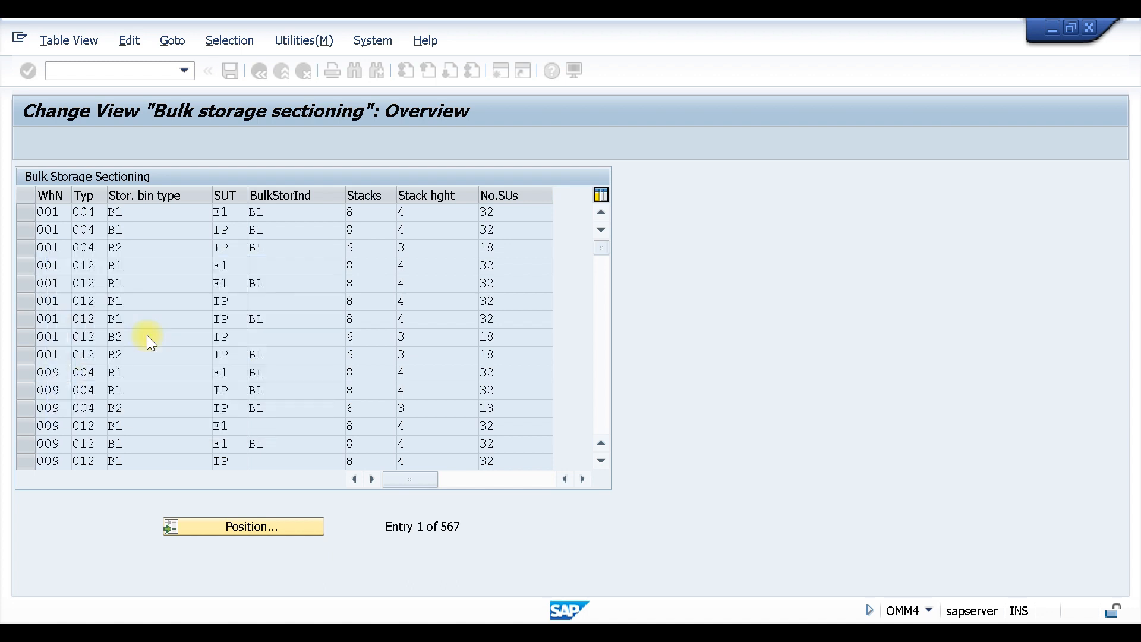
Step: Examine the bulk storage sectioning of W01 storage type 012, from bin type and storage unit type through bulk indicator and stacks
click(102, 212)
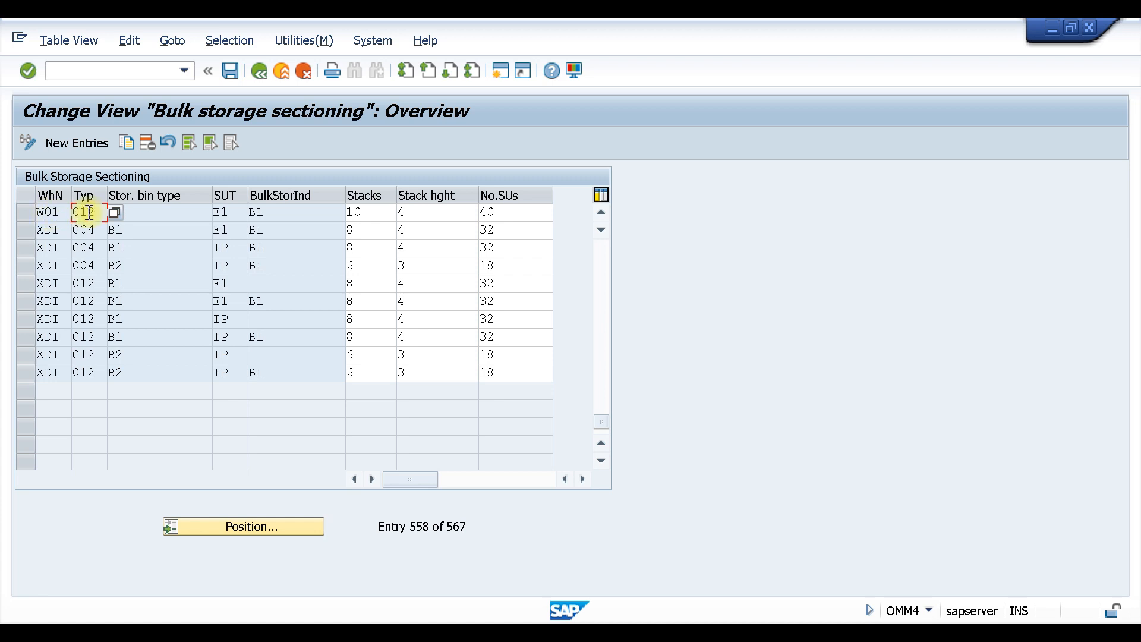
click(152, 212)
text(E1)
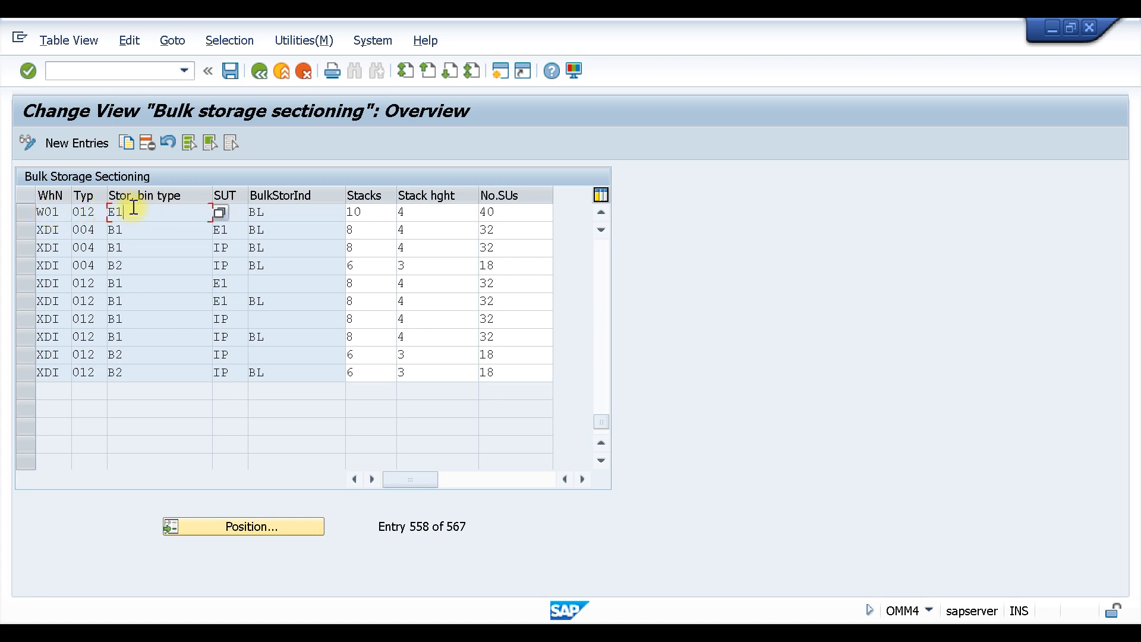
click(229, 214)
text(E1)
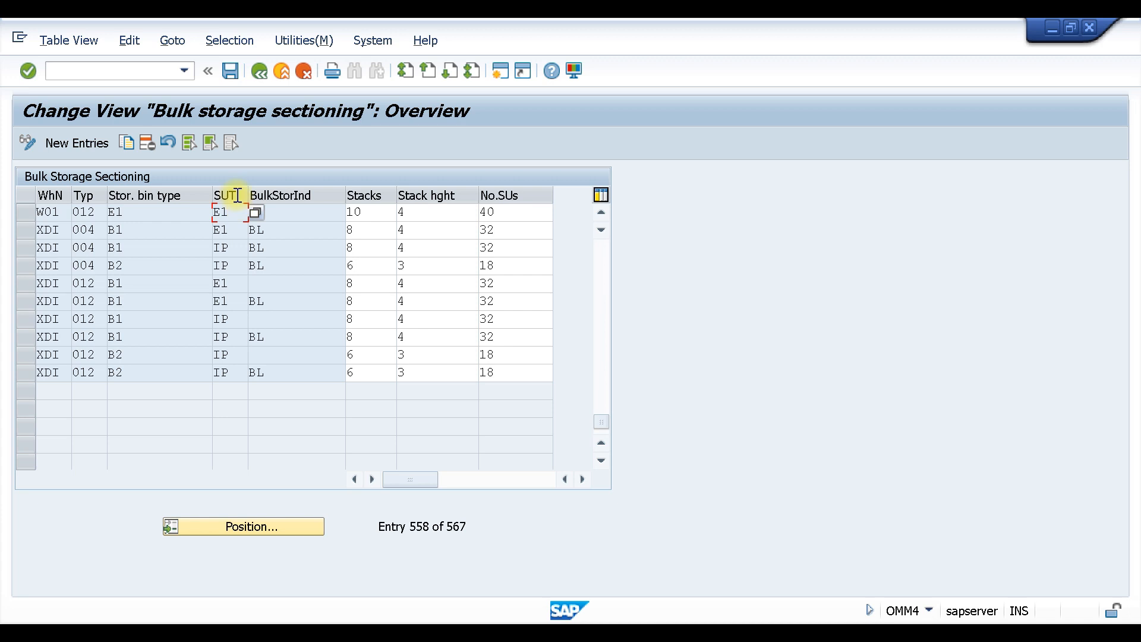
click(286, 215)
text(BL)
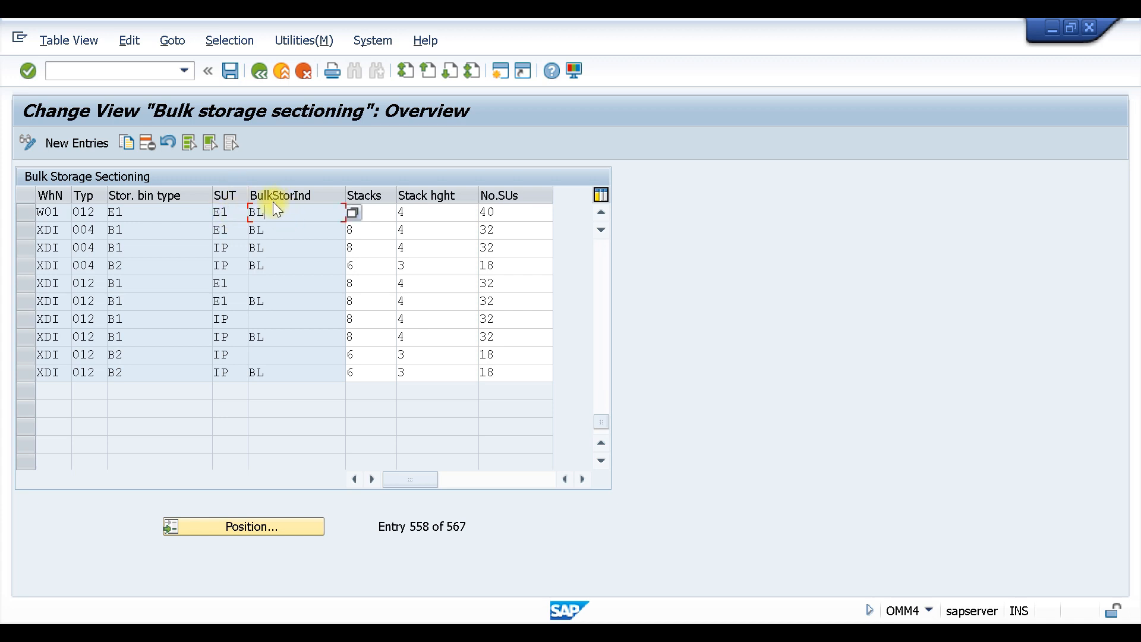
click(369, 212)
text(10)
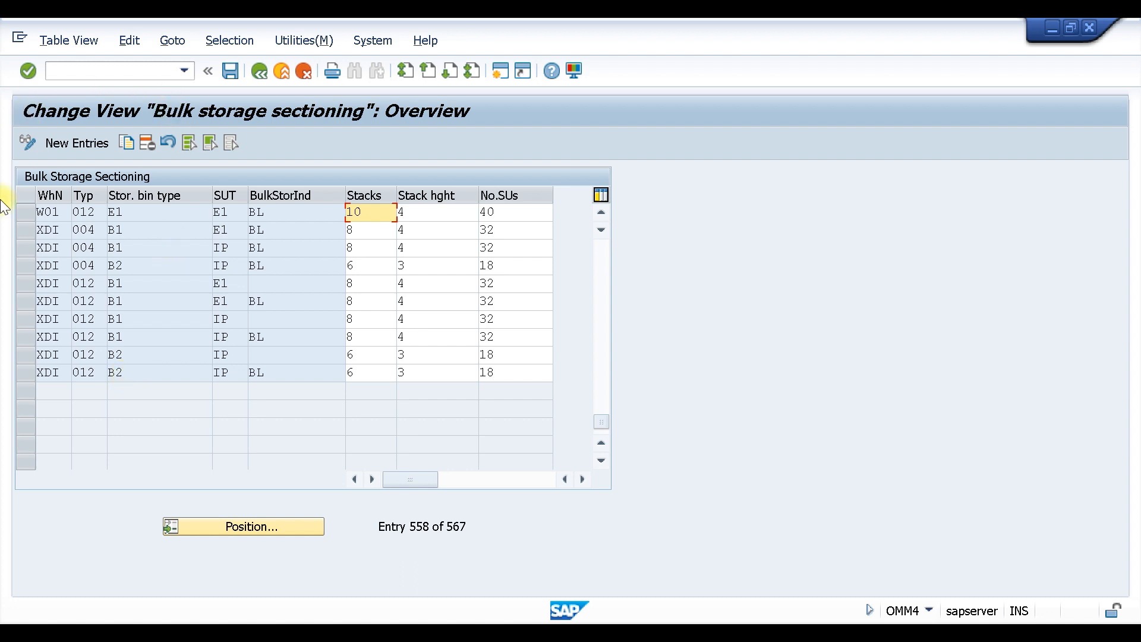
Step: Leave the bulk storage sectioning and start the material creation transaction MM01
click(110, 71)
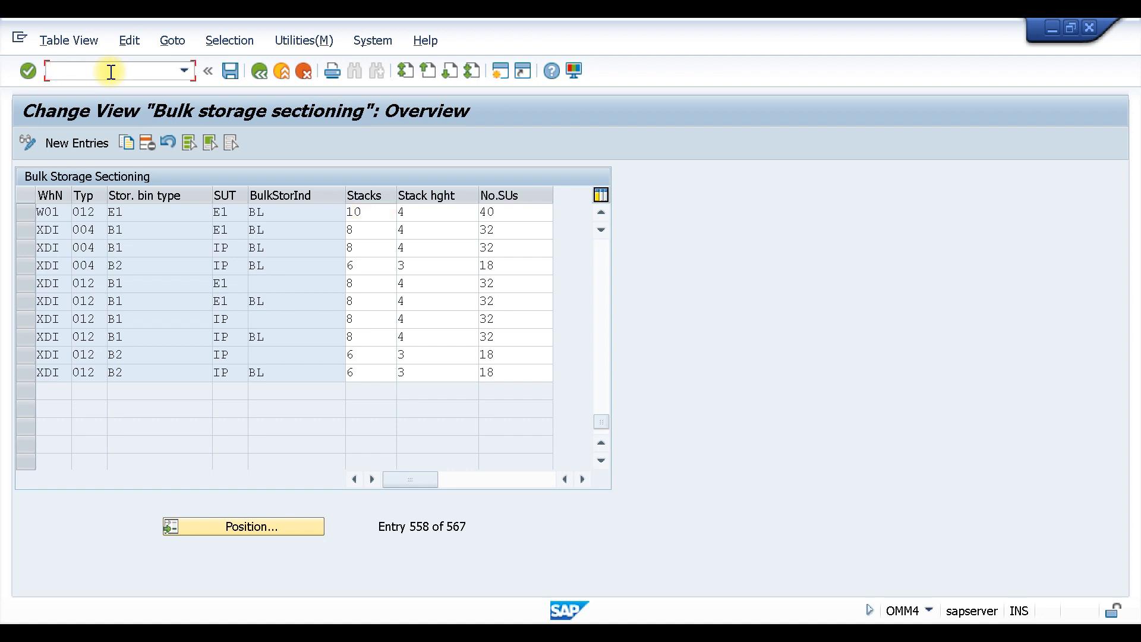
text(/nm)
key(BackSpace)
key(BackSpace)
text(nmm03)
key(Return)
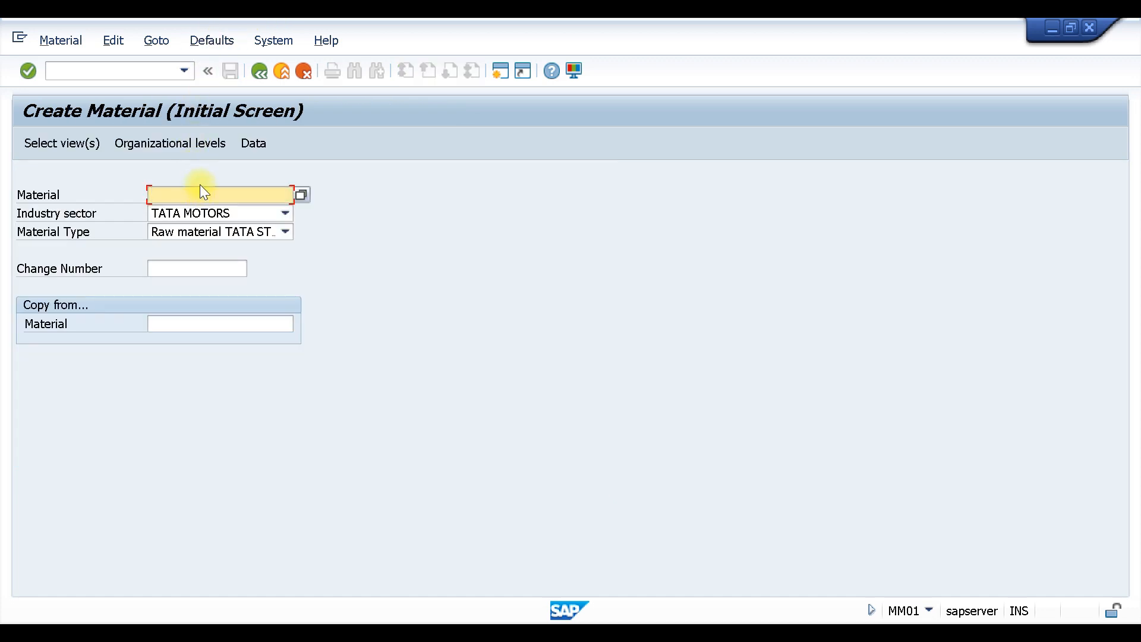
Step: Add the Warehouse Management 1 and Warehouse Management 2 views to the new material and proceed to its organizational levels
key(Return)
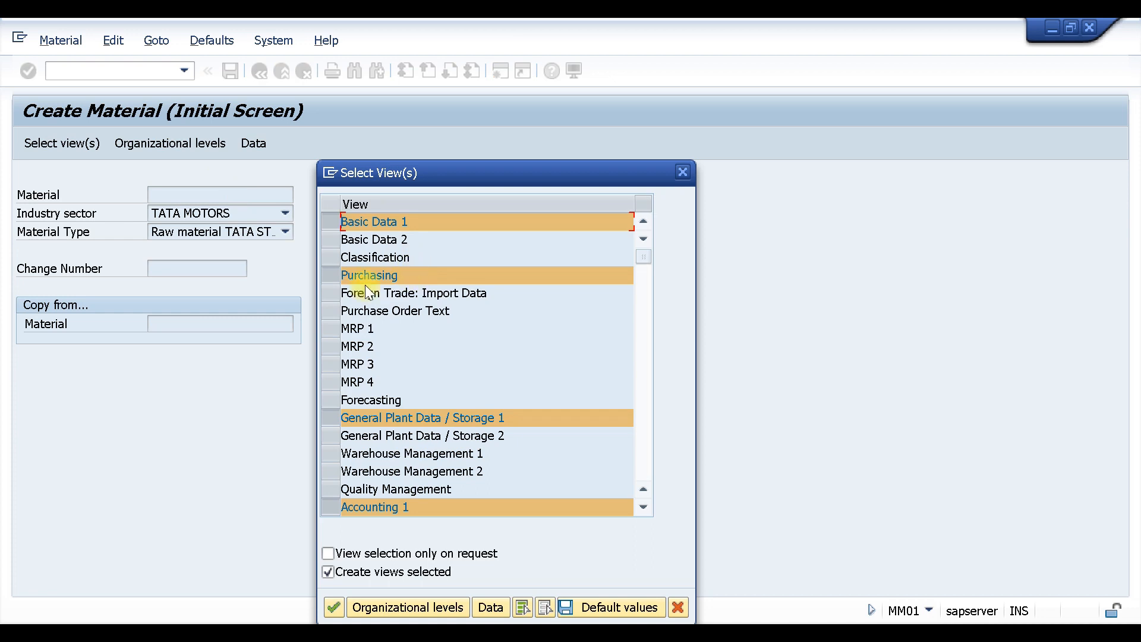
click(330, 453)
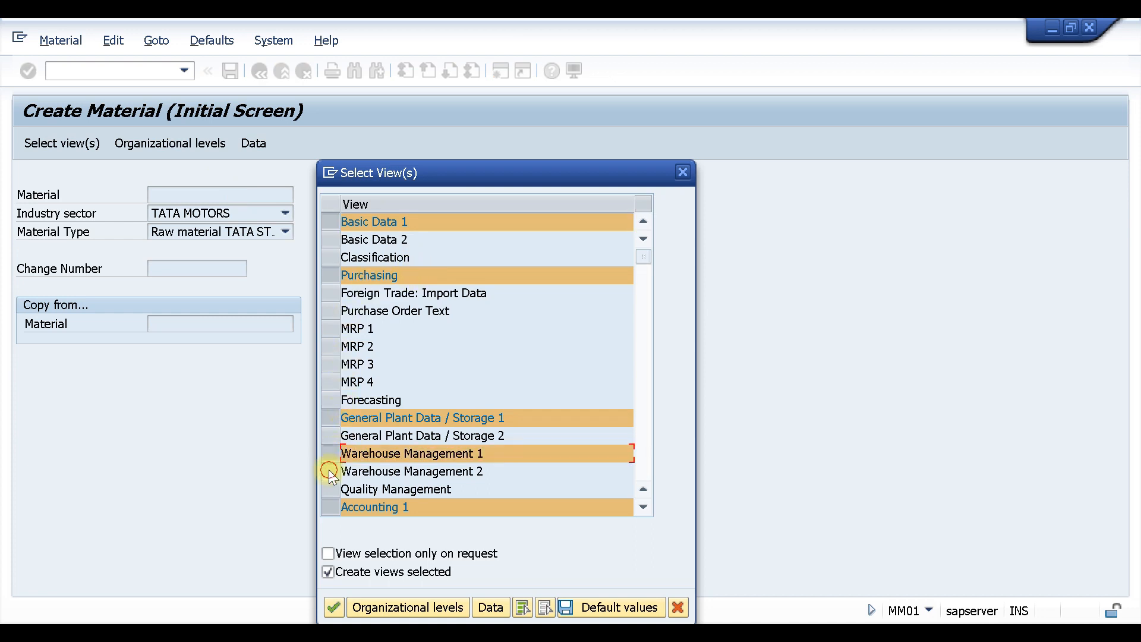
click(330, 470)
click(381, 607)
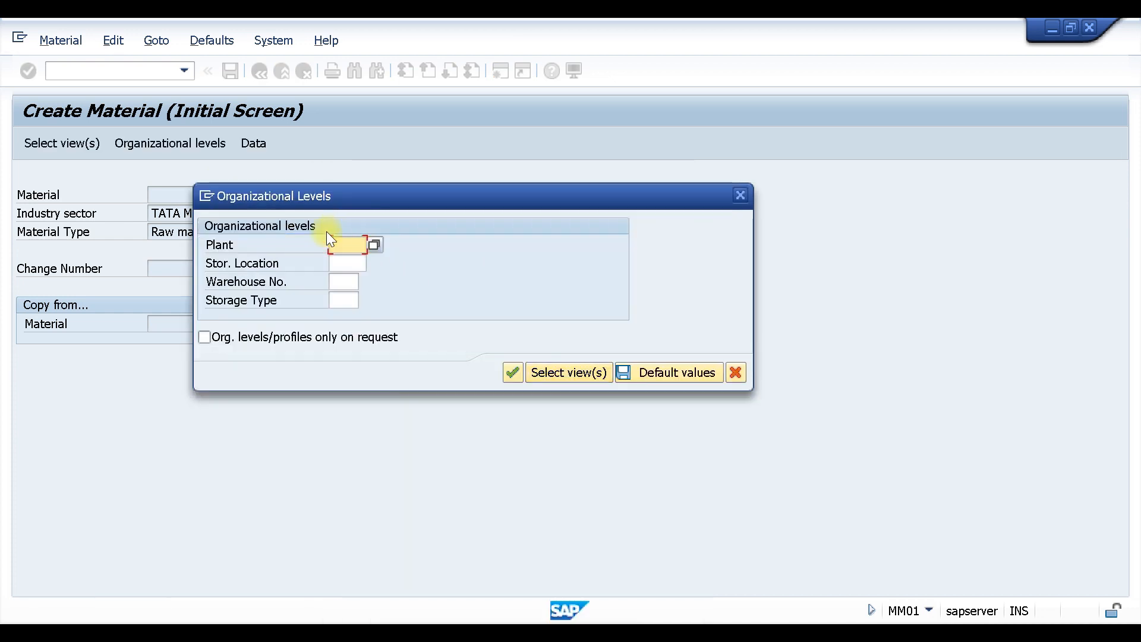
Step: Assign the new material to plant T110, its storage location, warehouse W01 and storage type 012
click(338, 245)
click(347, 260)
click(346, 262)
click(347, 279)
click(343, 282)
click(345, 299)
click(343, 299)
click(347, 318)
click(513, 372)
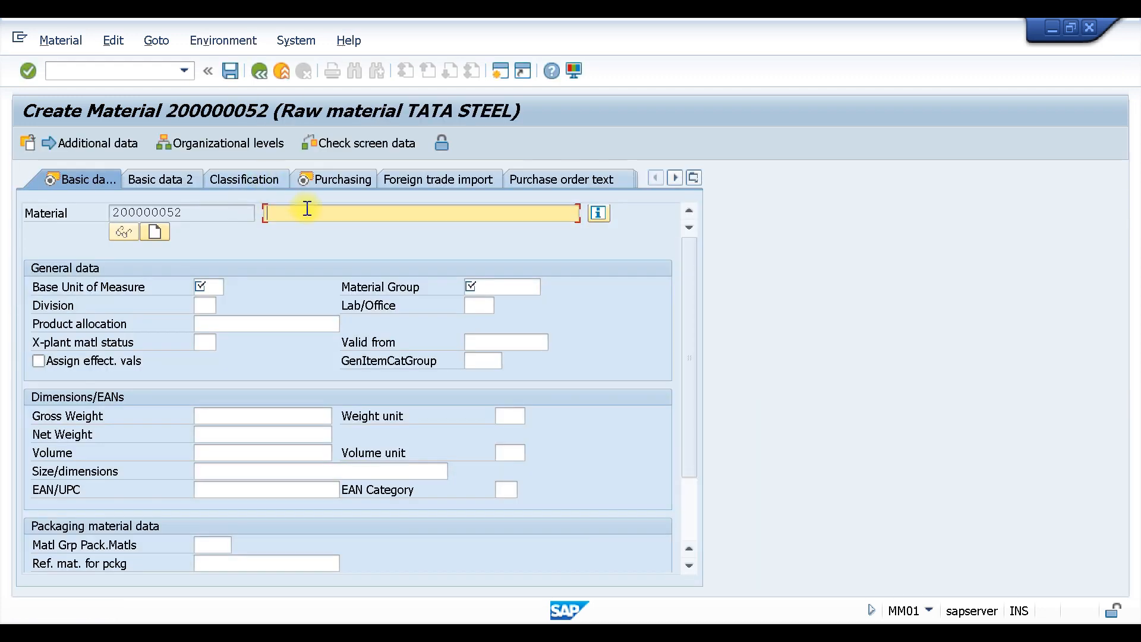
Step: Fill in the basic data with description "test su active", base unit of measure PC and material group T001, and continue to purchasing
click(313, 215)
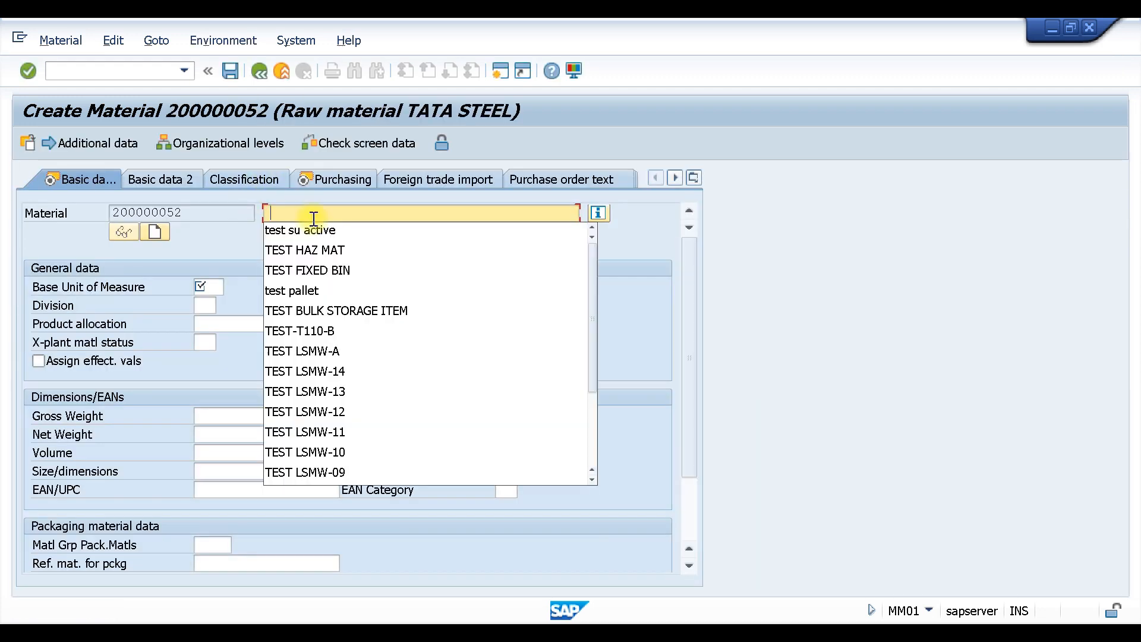
click(318, 230)
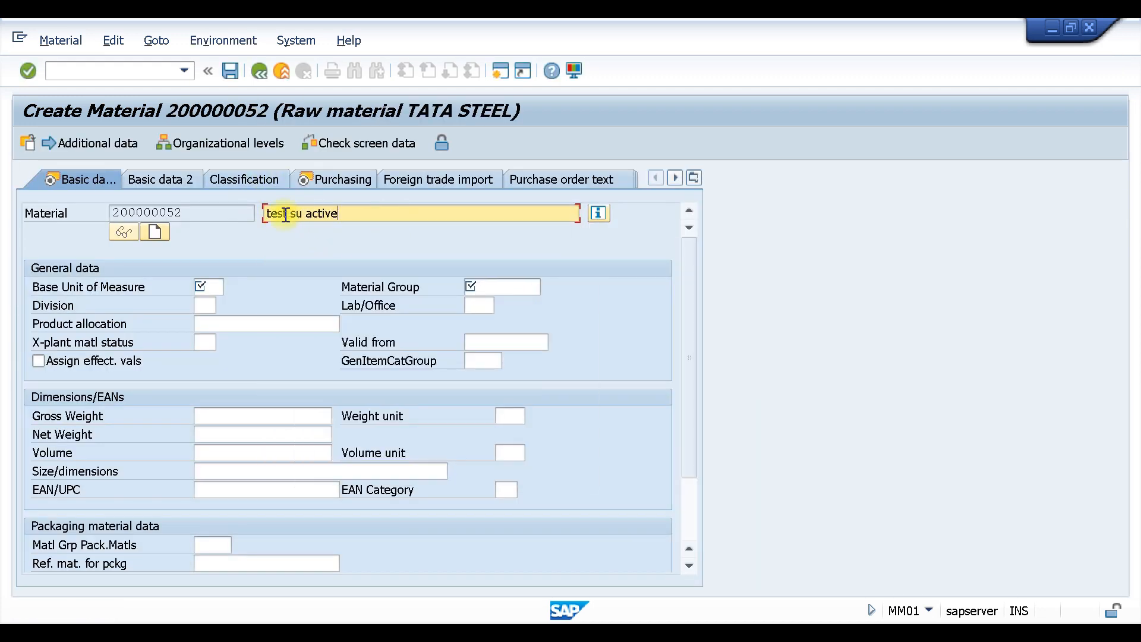
click(220, 285)
click(218, 300)
click(510, 288)
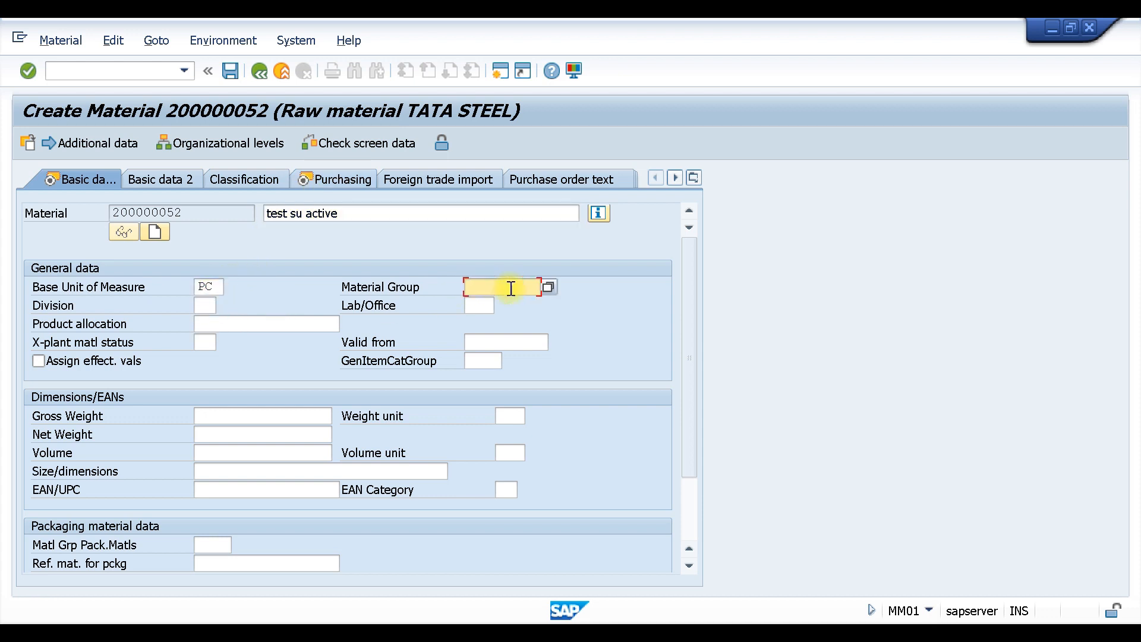
click(479, 303)
key(Return)
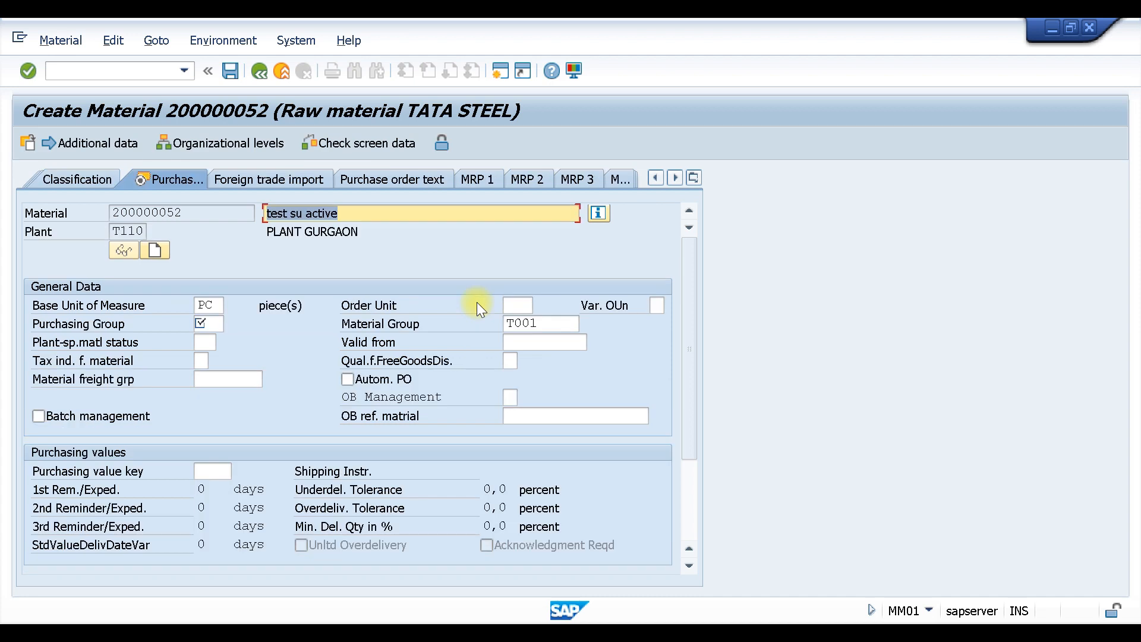
Step: Set the purchasing group to TM0 and continue to the Warehouse Management 1 data
click(205, 324)
text(TM0)
key(Return)
key(Return)
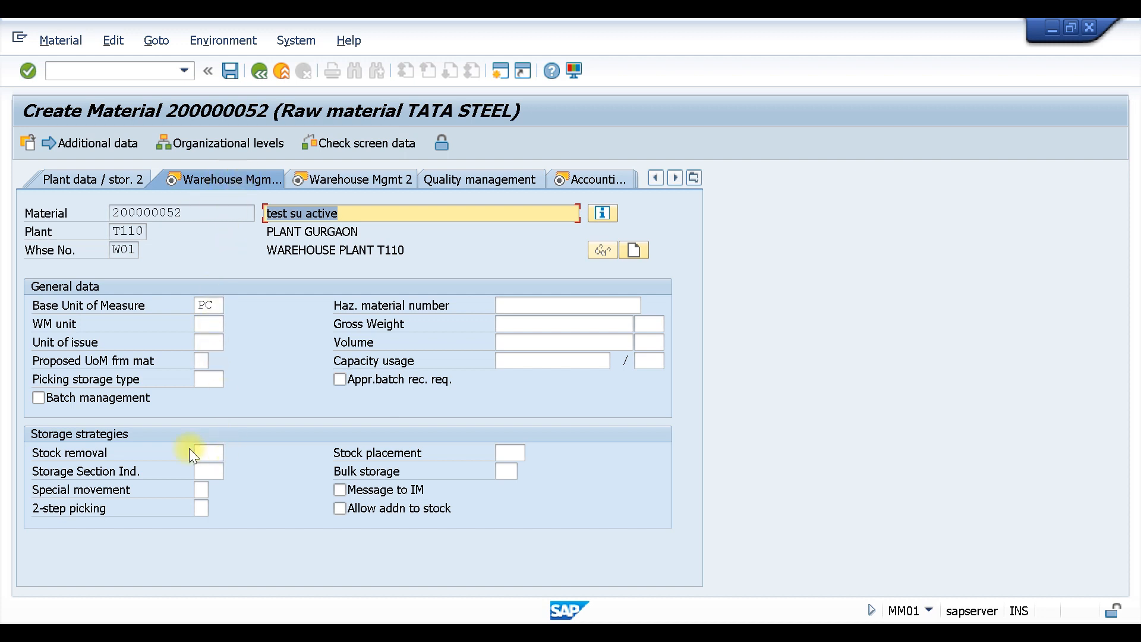
Step: Set stock removal and stock placement to 012, choose a bulk storage indicator, allow addition to stock, and continue to Warehouse Management 2
click(211, 454)
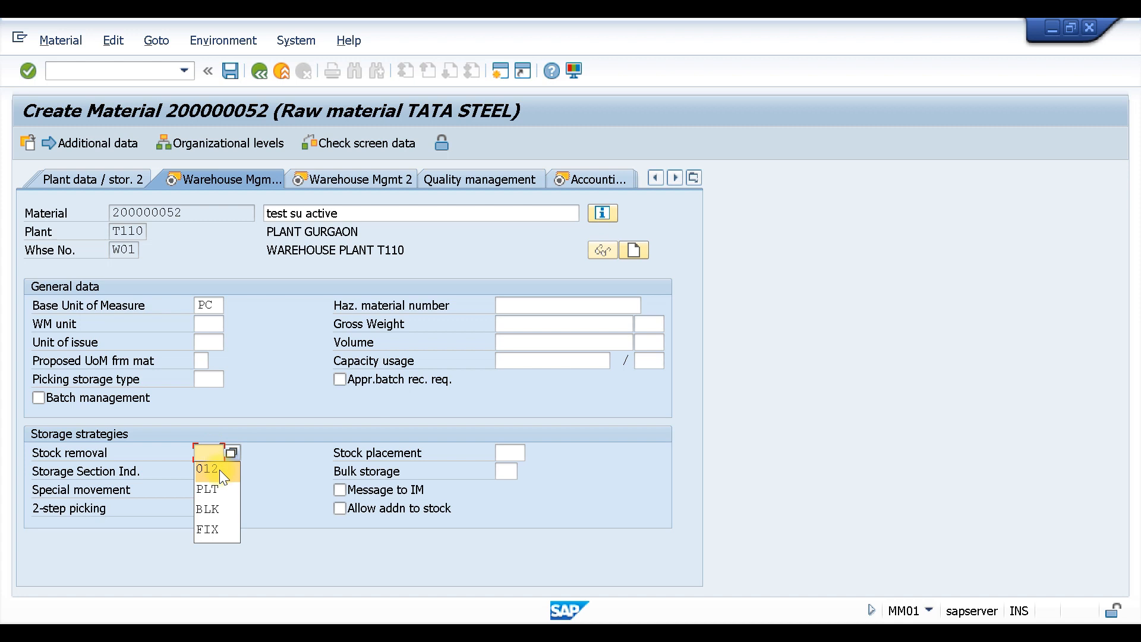
click(219, 469)
click(511, 453)
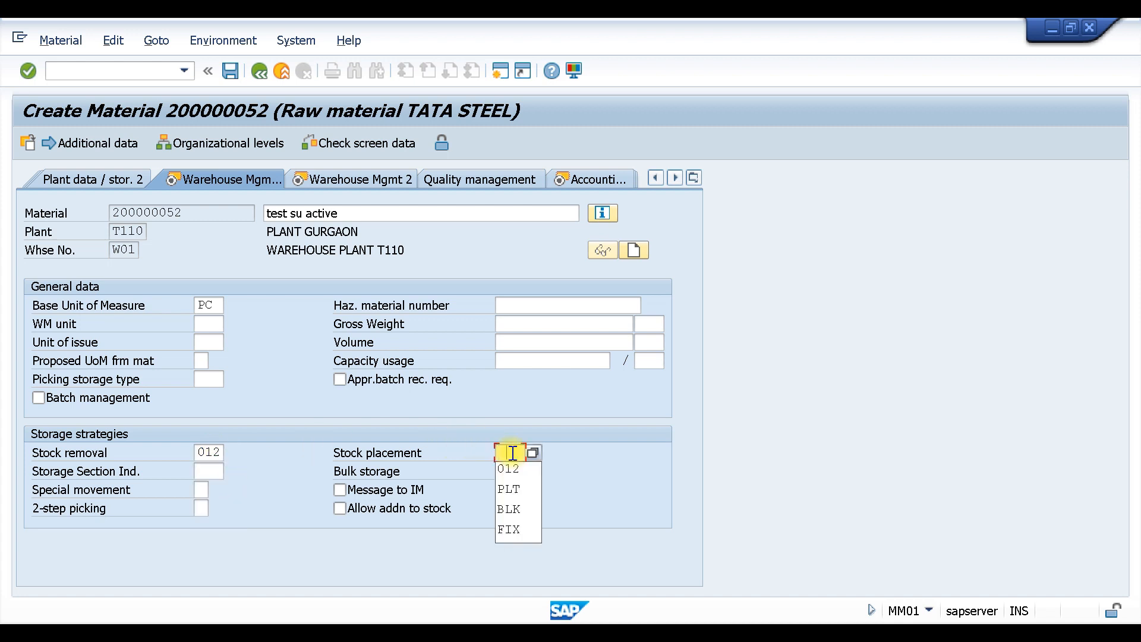
click(515, 469)
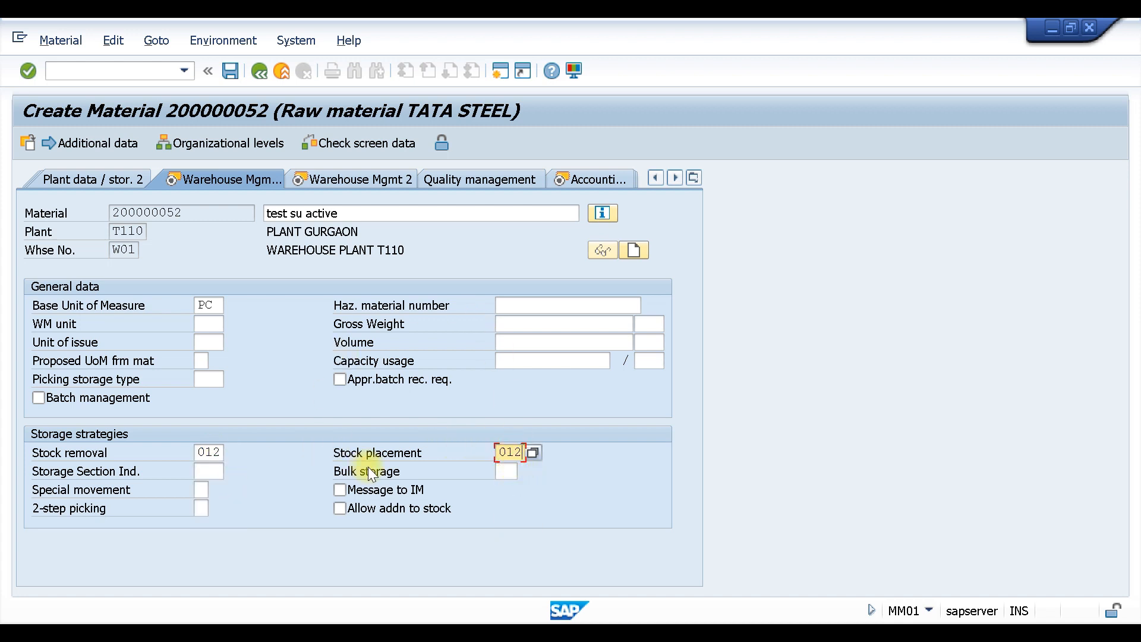
click(500, 471)
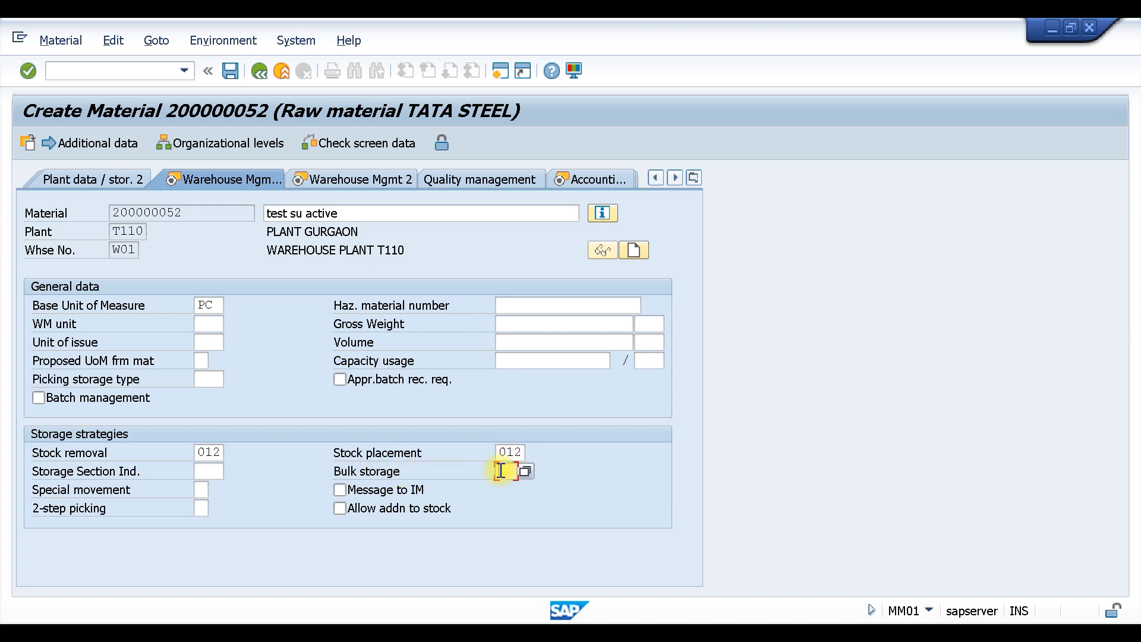
click(505, 483)
click(340, 508)
key(Return)
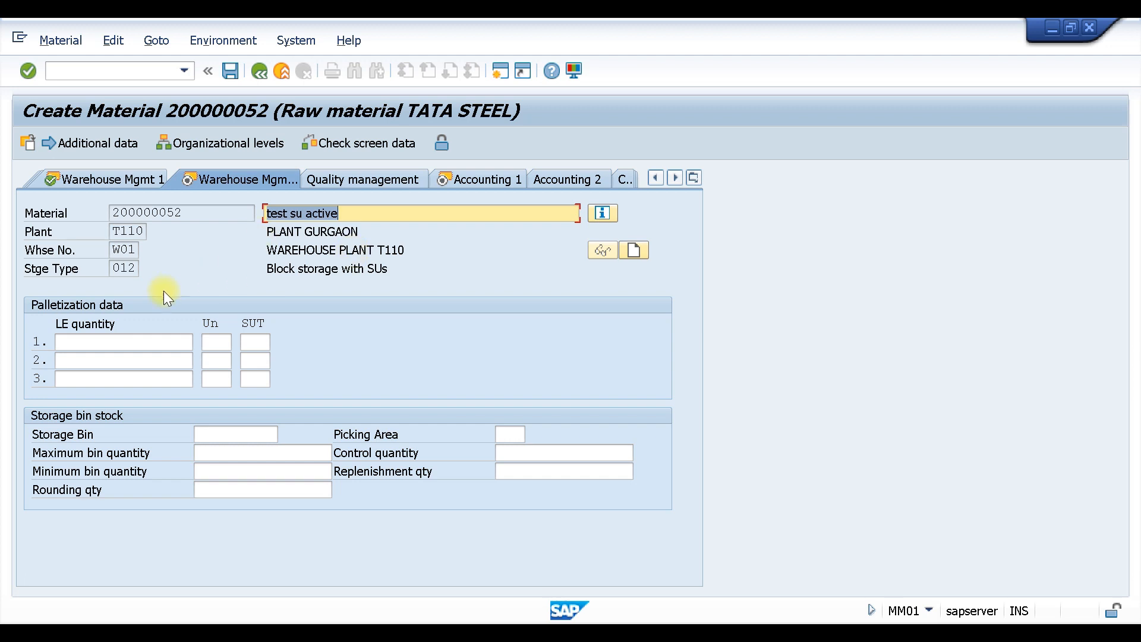
Step: Enter the first palletization line as 100 PC with storage unit type E1
click(180, 345)
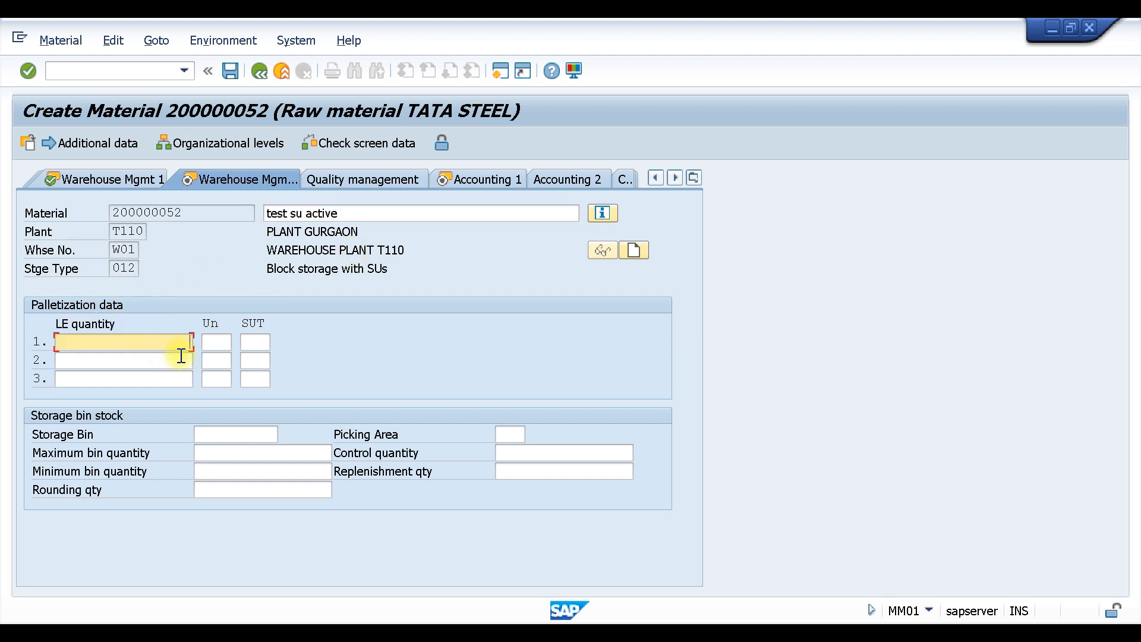
click(177, 362)
click(213, 344)
click(215, 359)
click(263, 343)
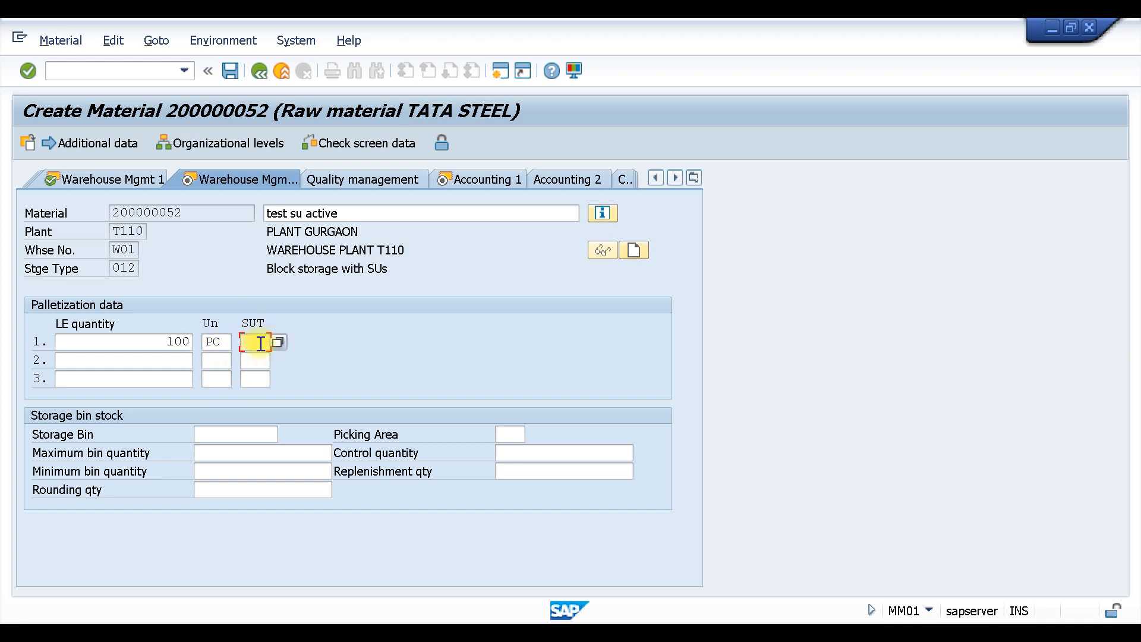
click(261, 343)
click(261, 357)
click(252, 360)
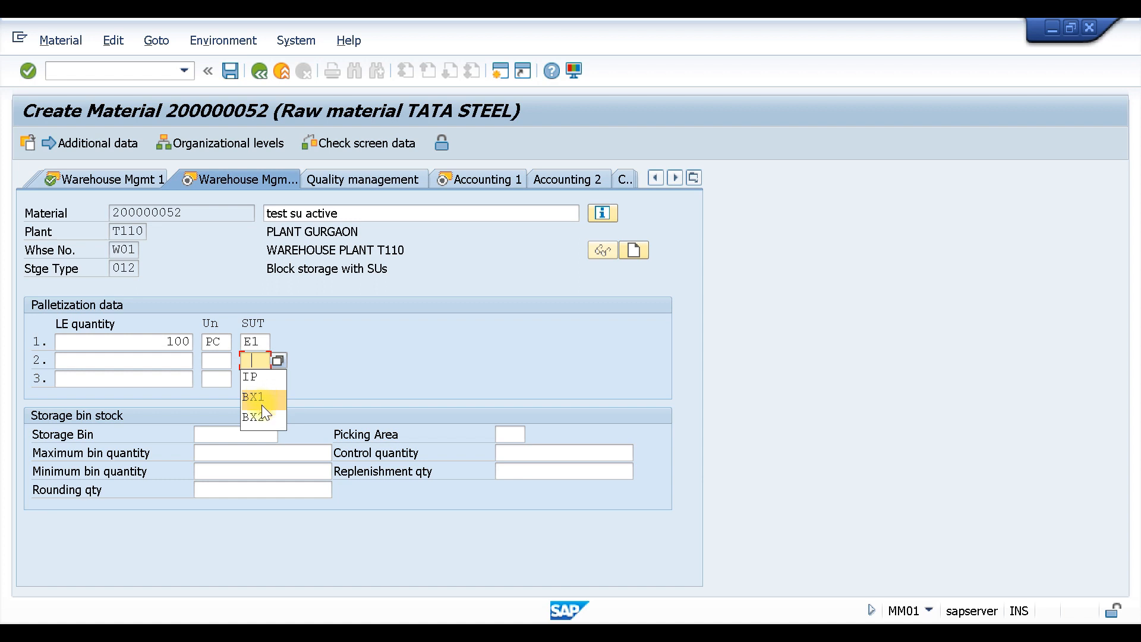
click(312, 358)
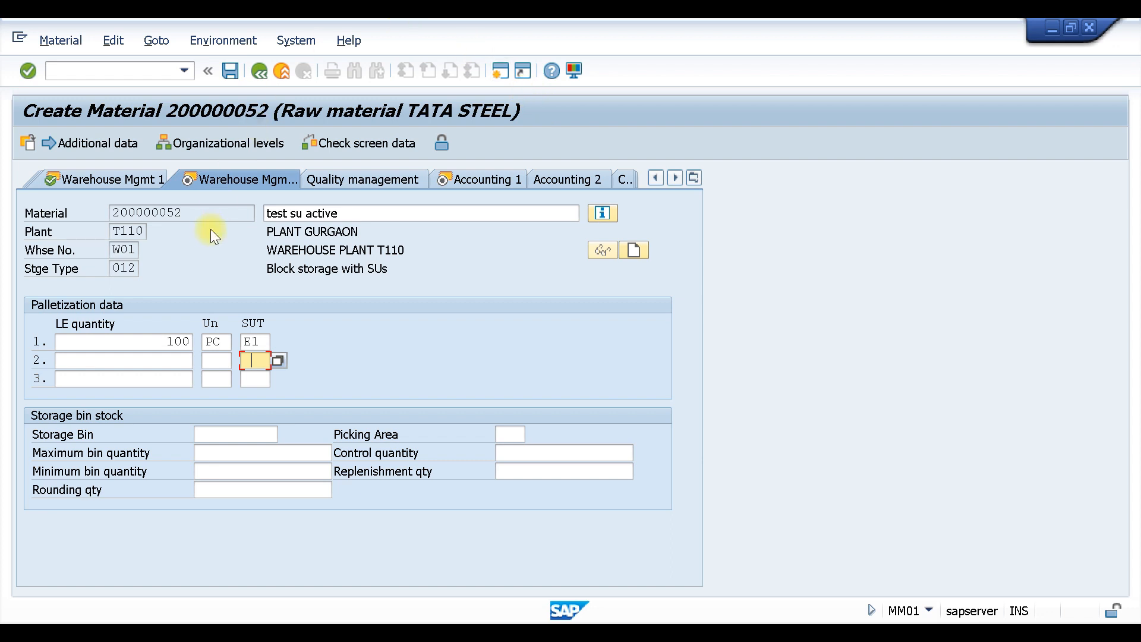
Step: Switch to the stock overview session and examine the stock of material 200000051
click(98, 73)
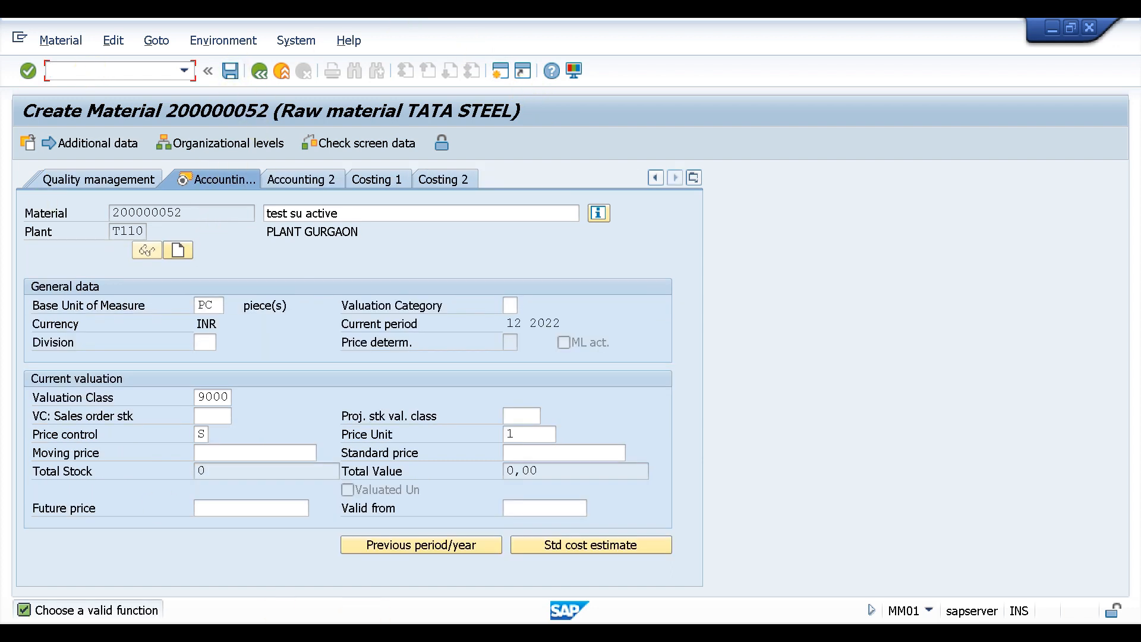
mouse_move(420, 632)
click(446, 609)
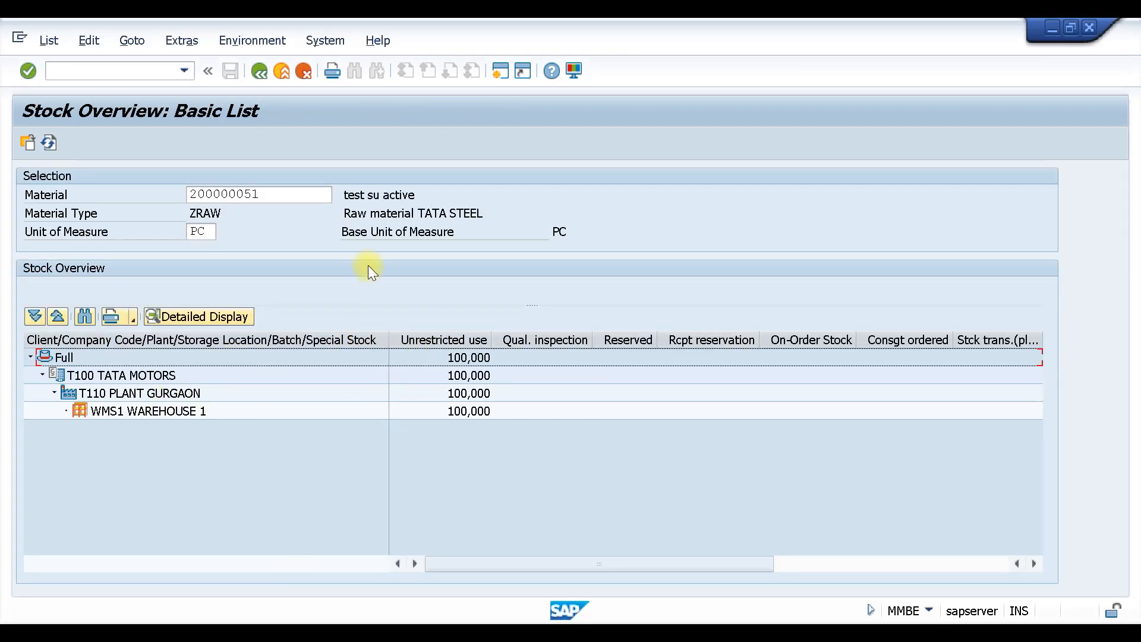
drag(262, 195, 151, 194)
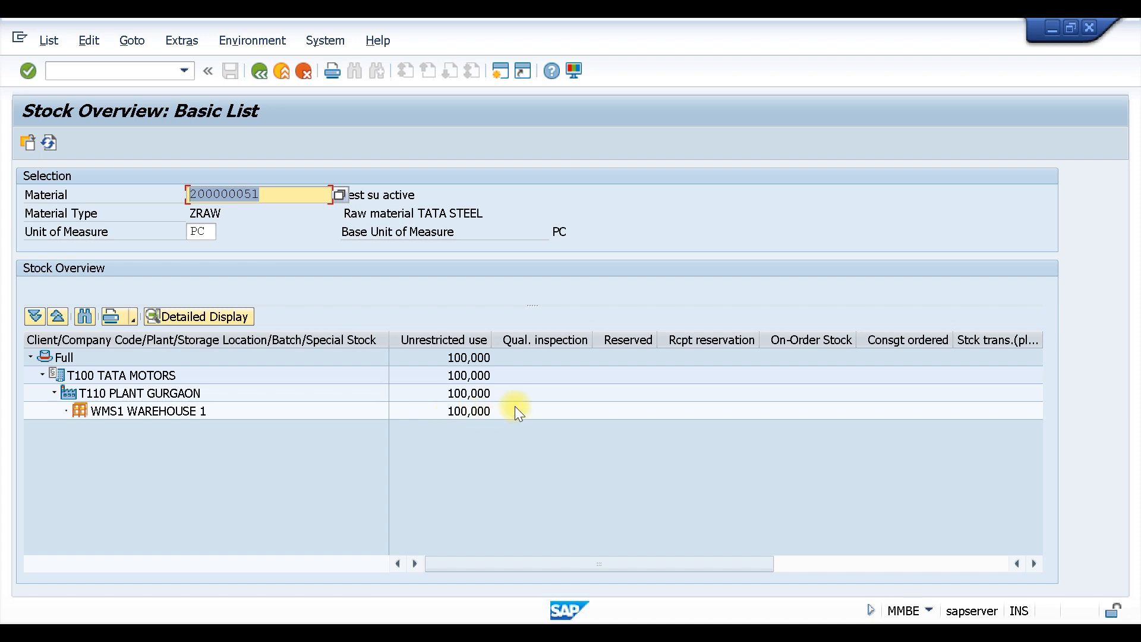
Step: Check the material's stock in warehouse W01, and open purchase order creation (ME21N) in the material creation session
mouse_move(502, 639)
click(479, 567)
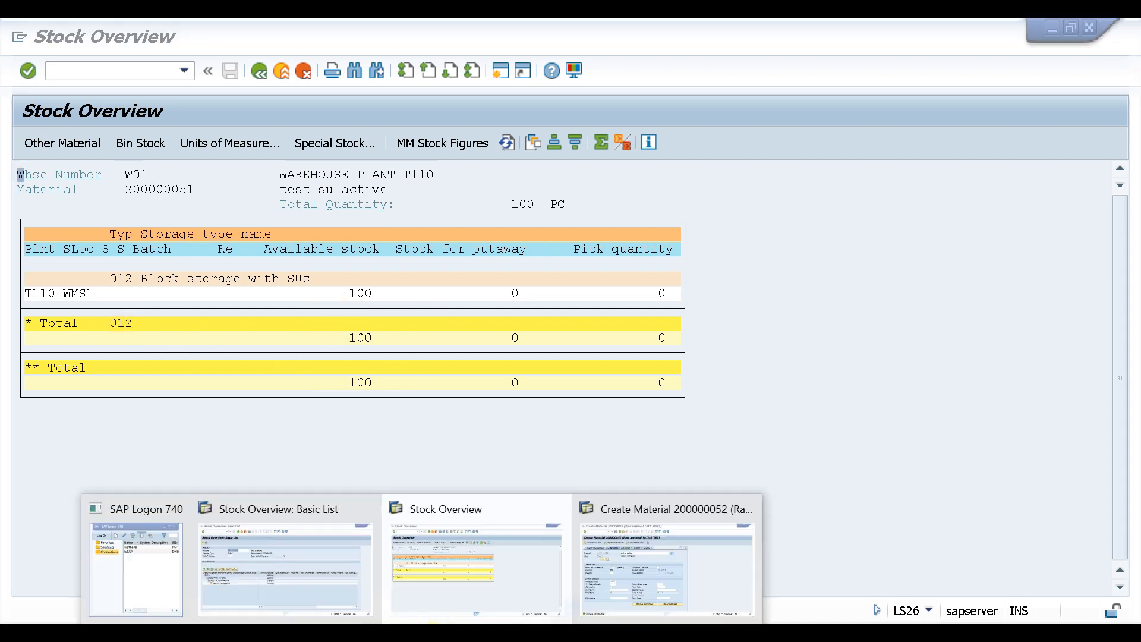
click(665, 563)
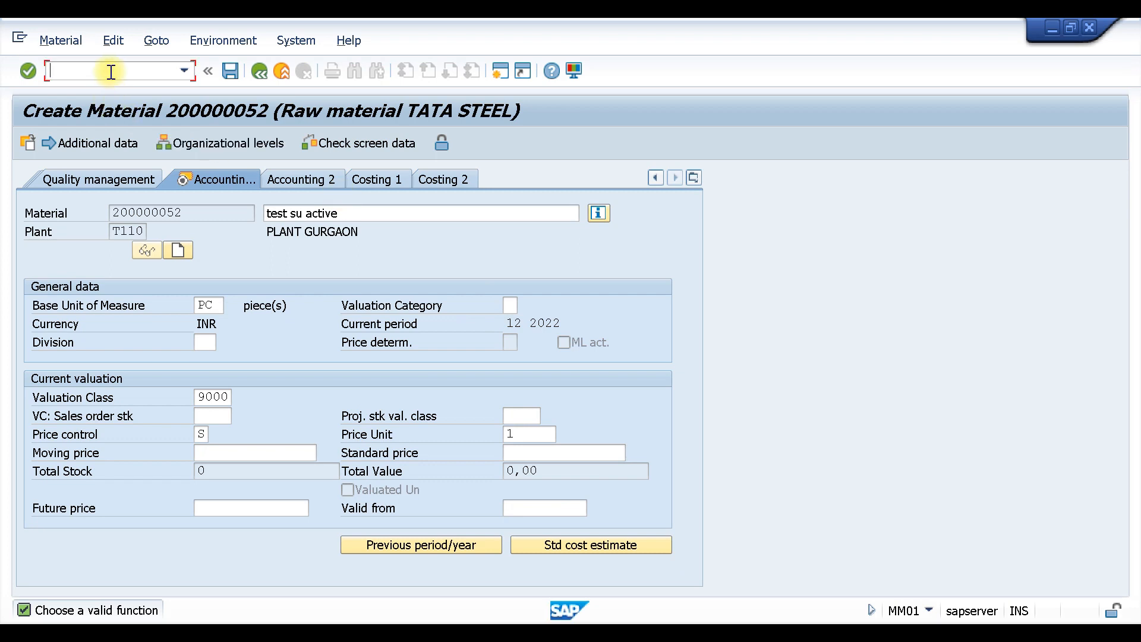
text(/nme21n)
key(Return)
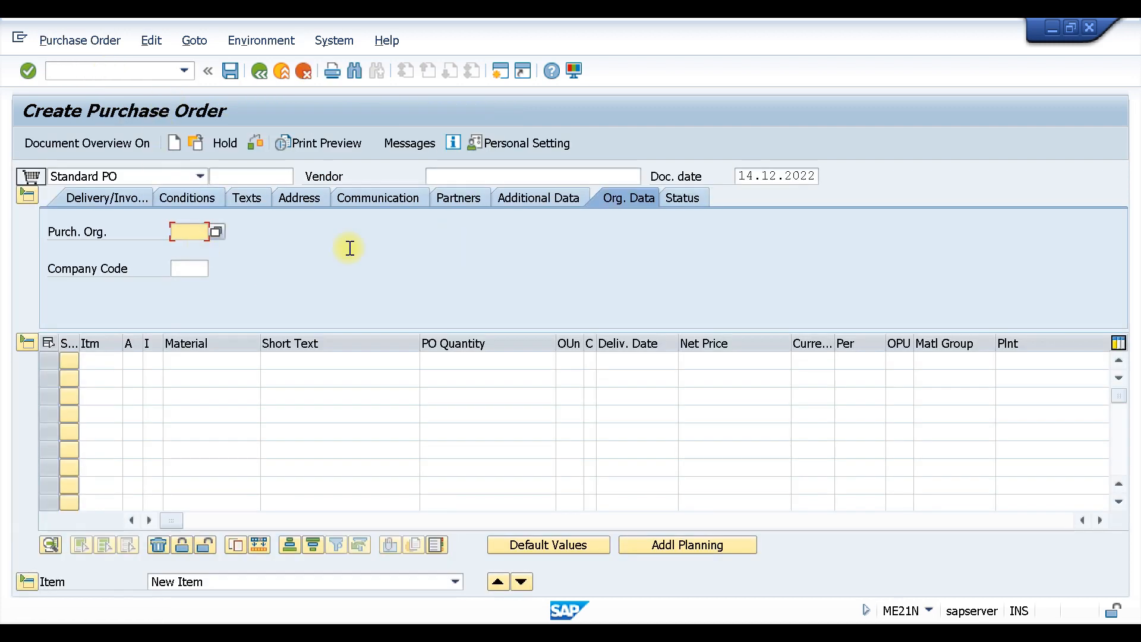
Step: Enter the first purchase order item with material 200000051, quantity 100 and plant Gurgaon
click(215, 361)
click(215, 374)
click(311, 364)
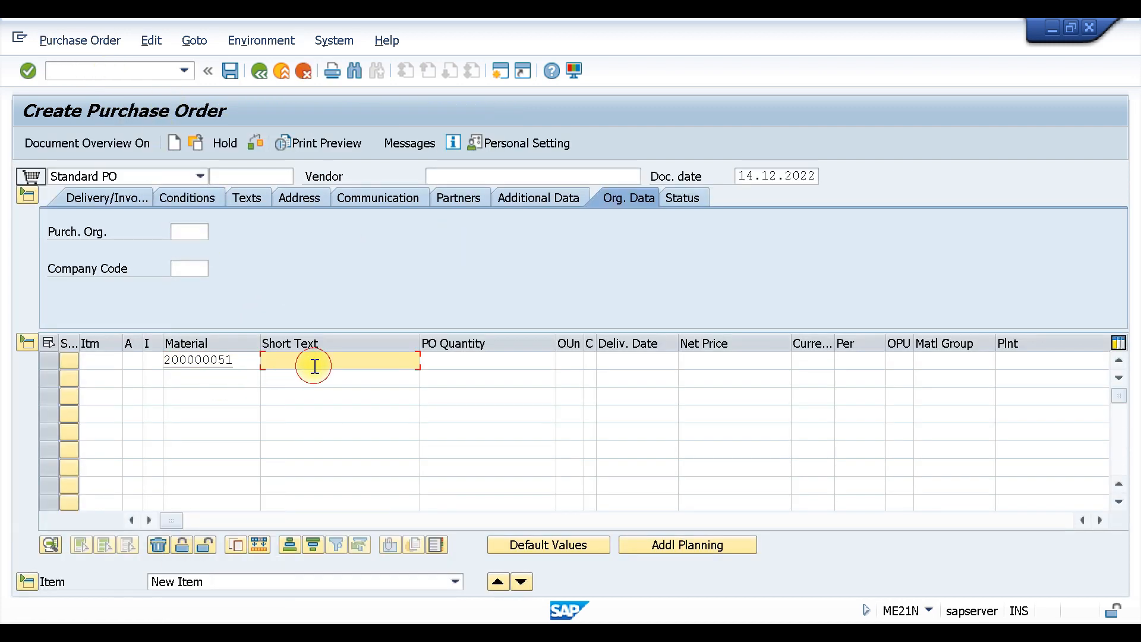
click(487, 364)
click(487, 376)
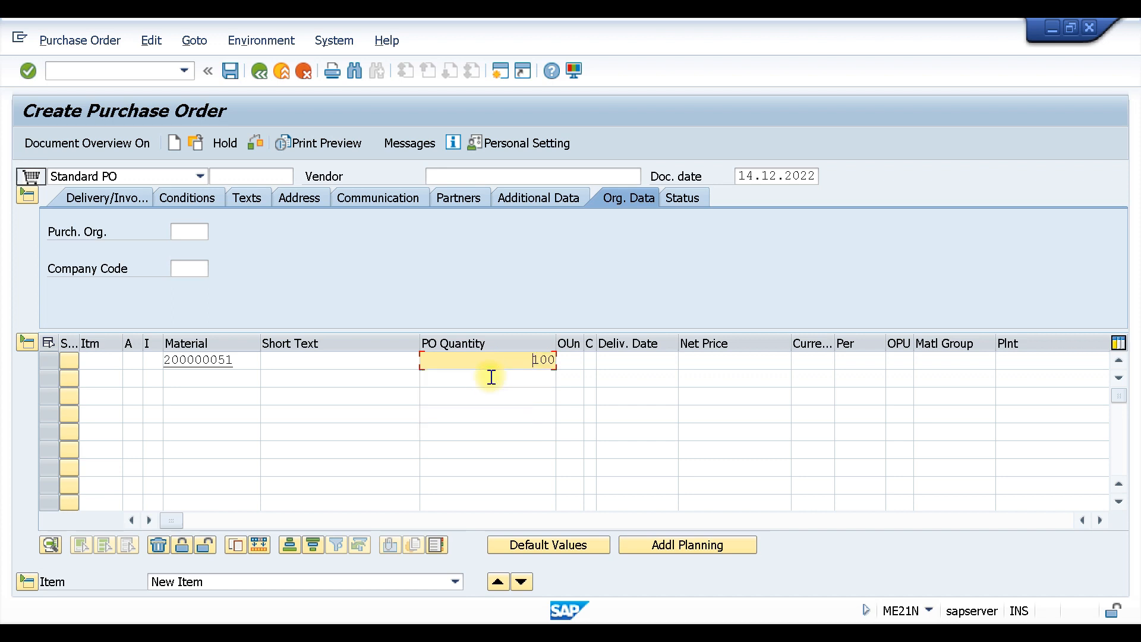
click(1031, 359)
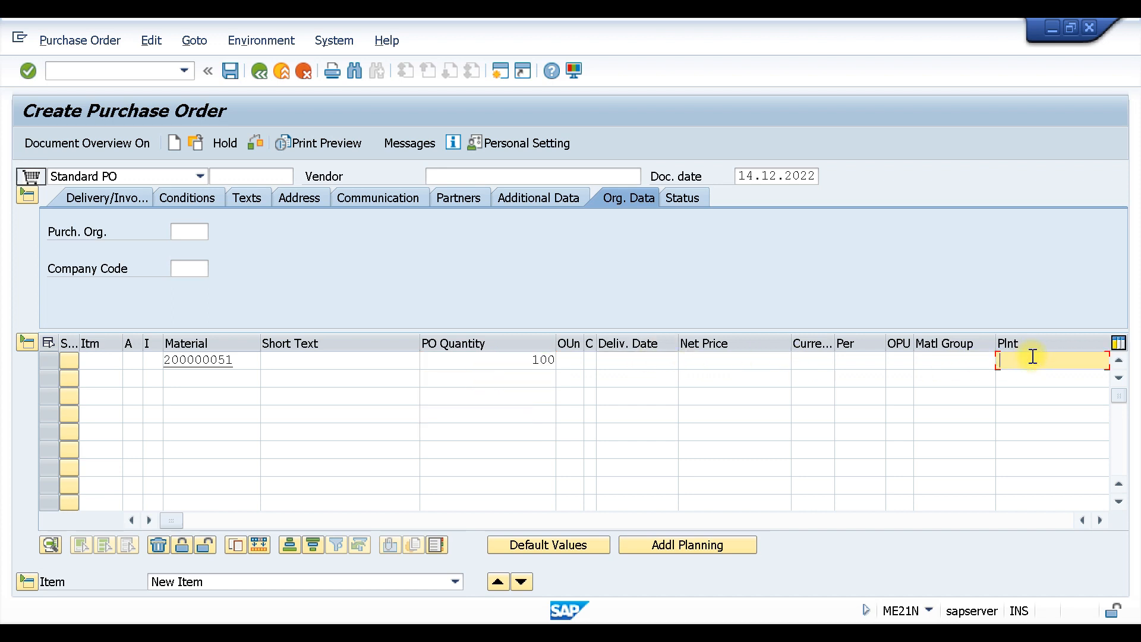
click(1028, 378)
click(1019, 378)
Step: Choose the purchasing organization, complete the standard purchase order for vendor MINDA, and save it
key(Return)
click(182, 233)
click(185, 253)
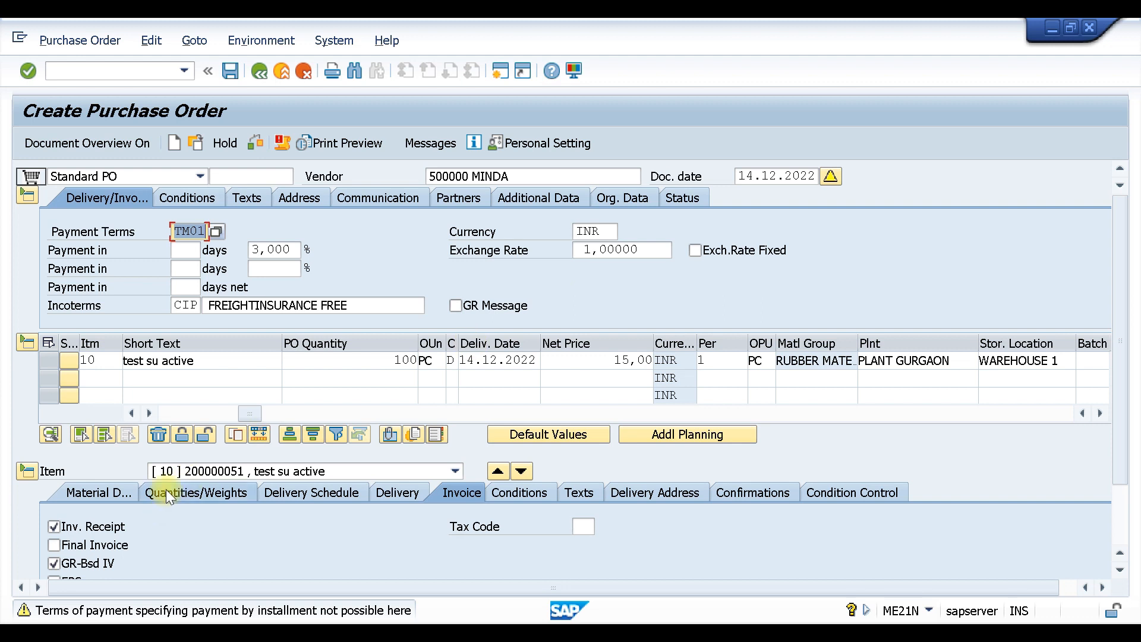
scroll(166, 488, down, 1)
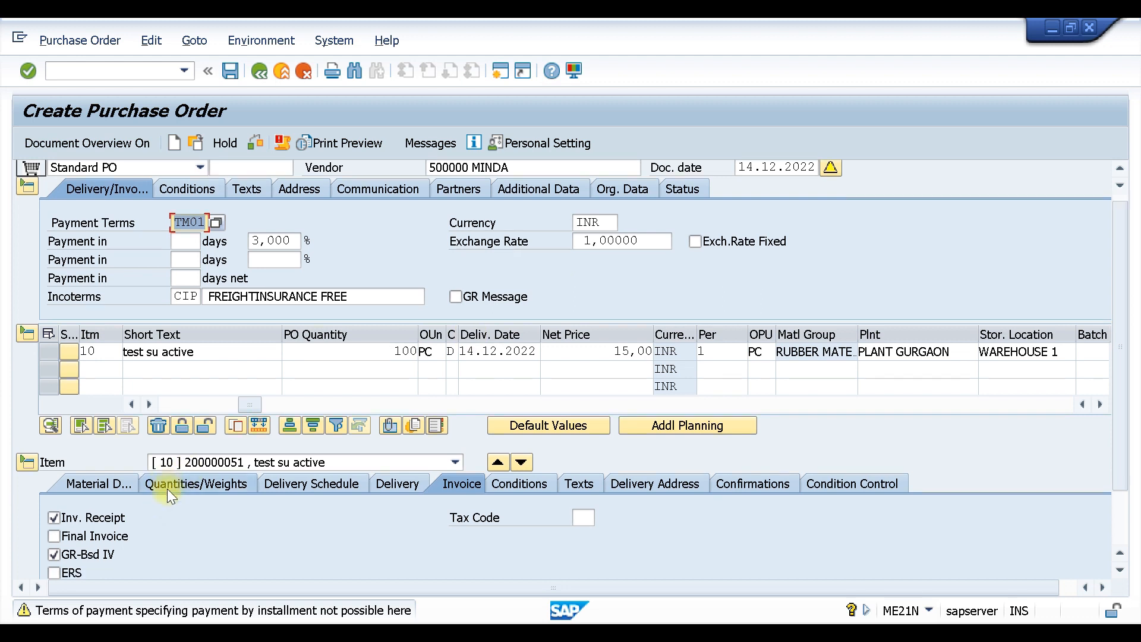
click(289, 140)
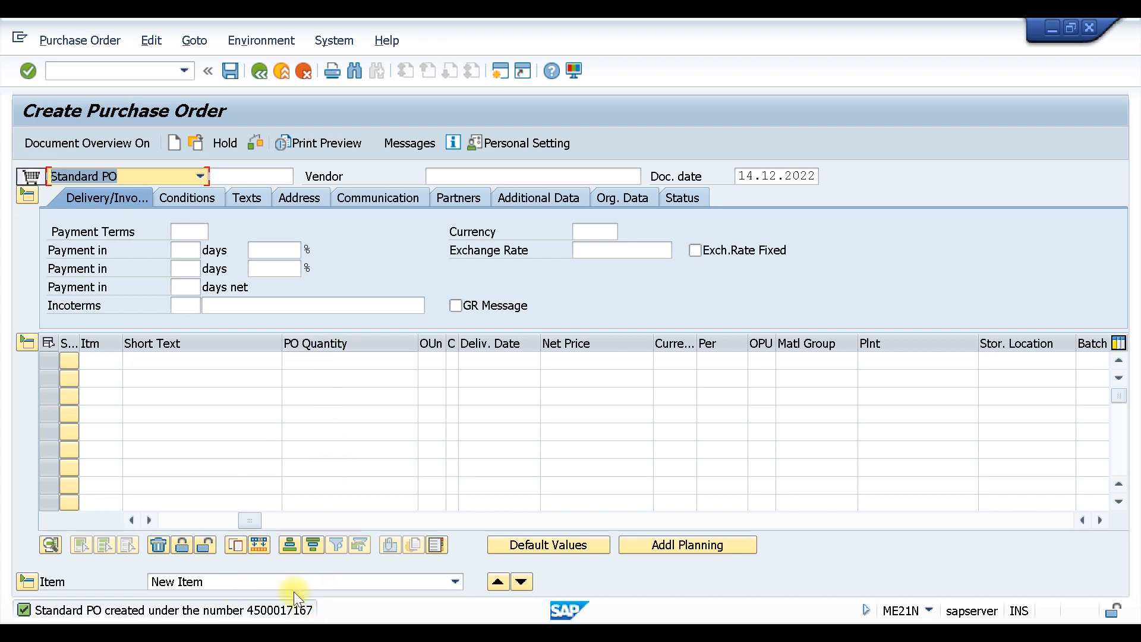
Step: Open the goods receipt transaction MIGO and load the newly created purchase order
click(95, 71)
text(/nmigo)
key(Return)
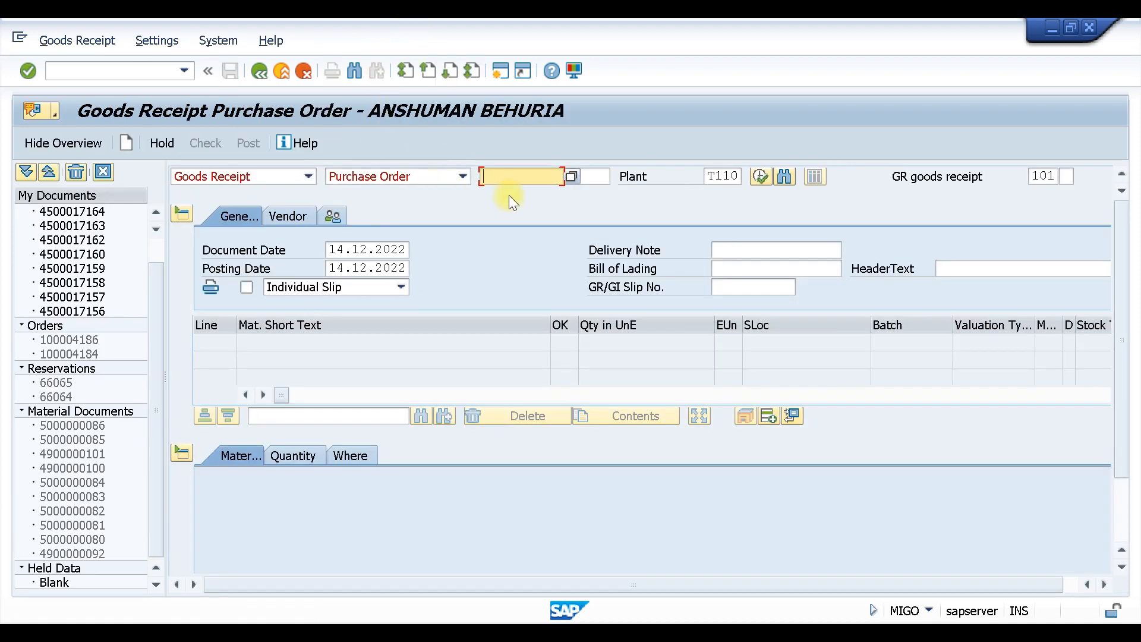
click(506, 183)
click(514, 194)
key(BackSpace)
text(7167)
key(Return)
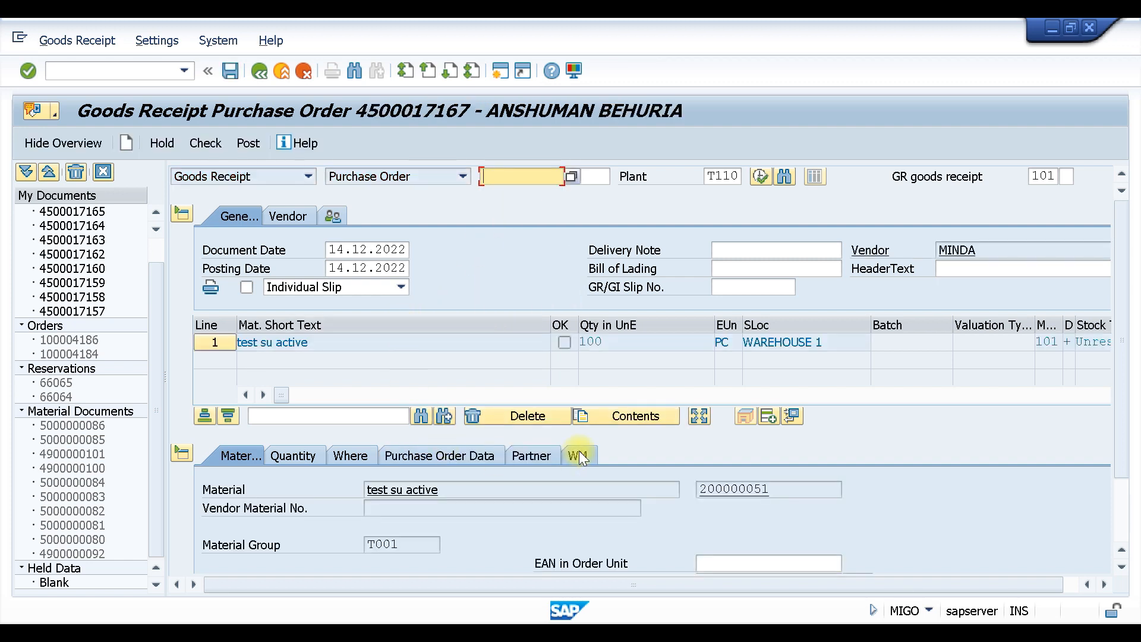
Step: Review the goods receipt item's WM palletization, mark the item OK, check the document and post it
click(582, 455)
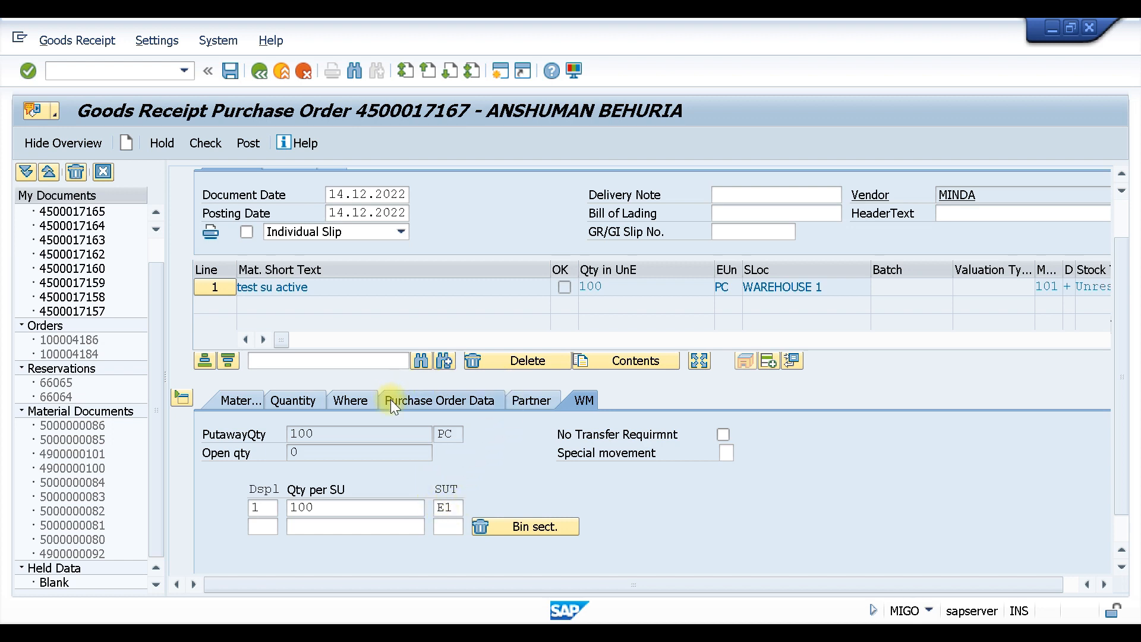
scroll(273, 529, down, 1)
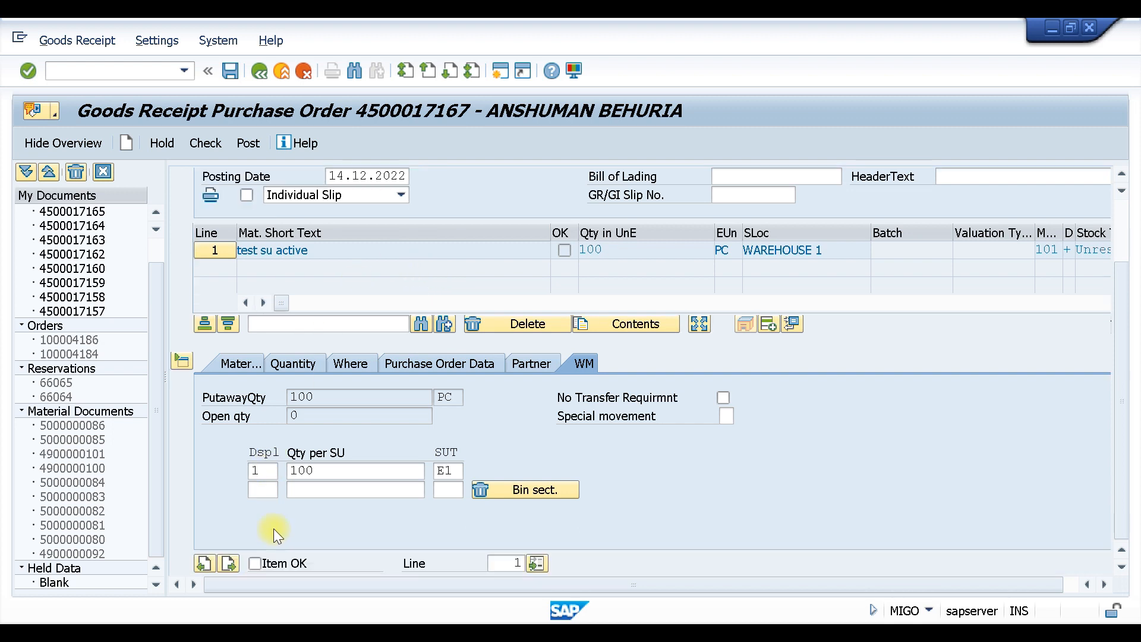
click(254, 563)
click(205, 142)
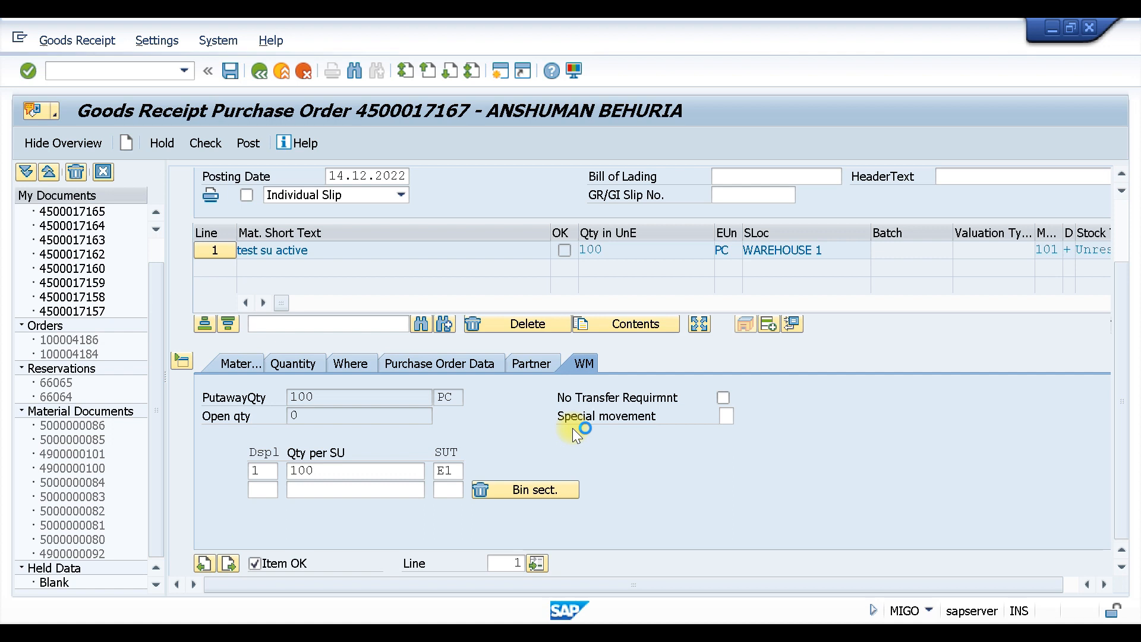
key(ctrl+s)
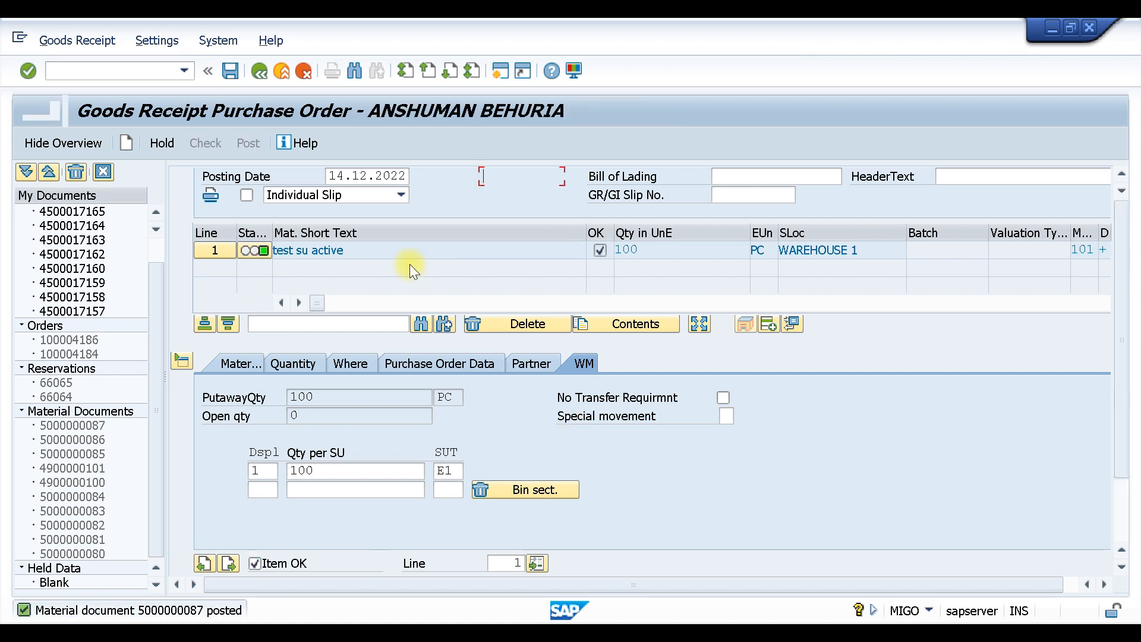
Step: Refresh the plant stock overview and the W01 warehouse stock overview, and examine the material's stock in both
mouse_move(401, 606)
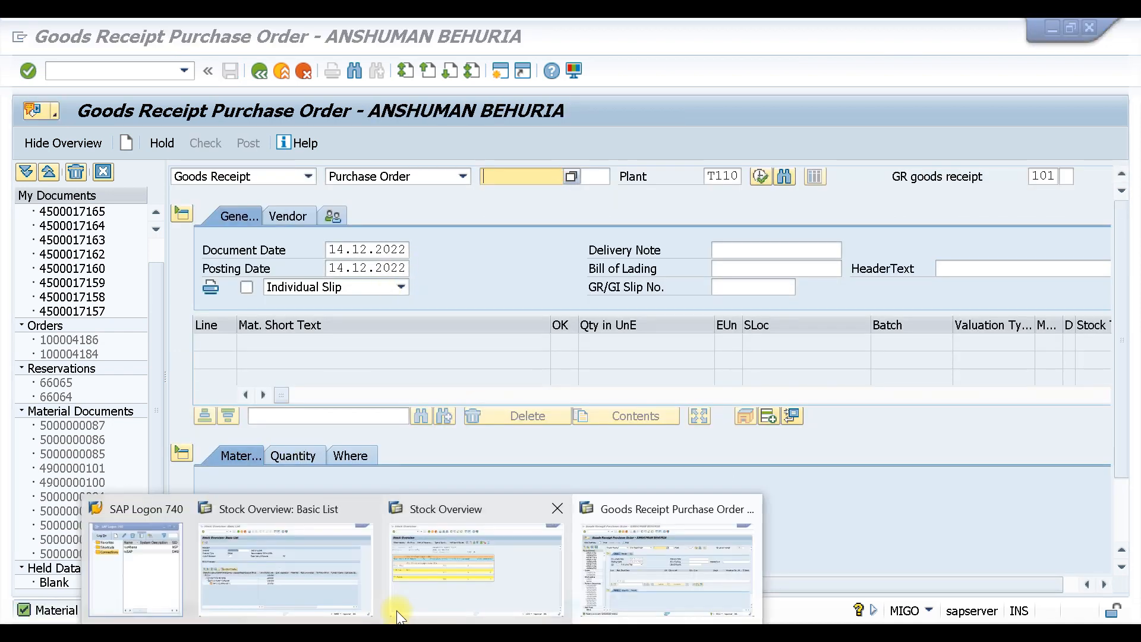
click(298, 594)
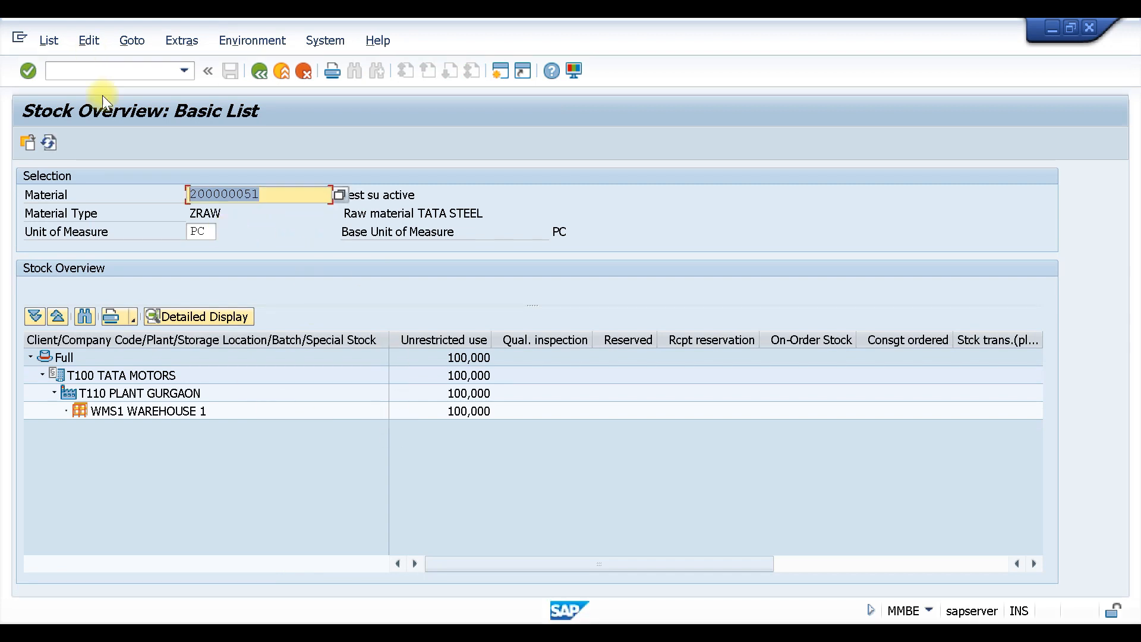
click(50, 143)
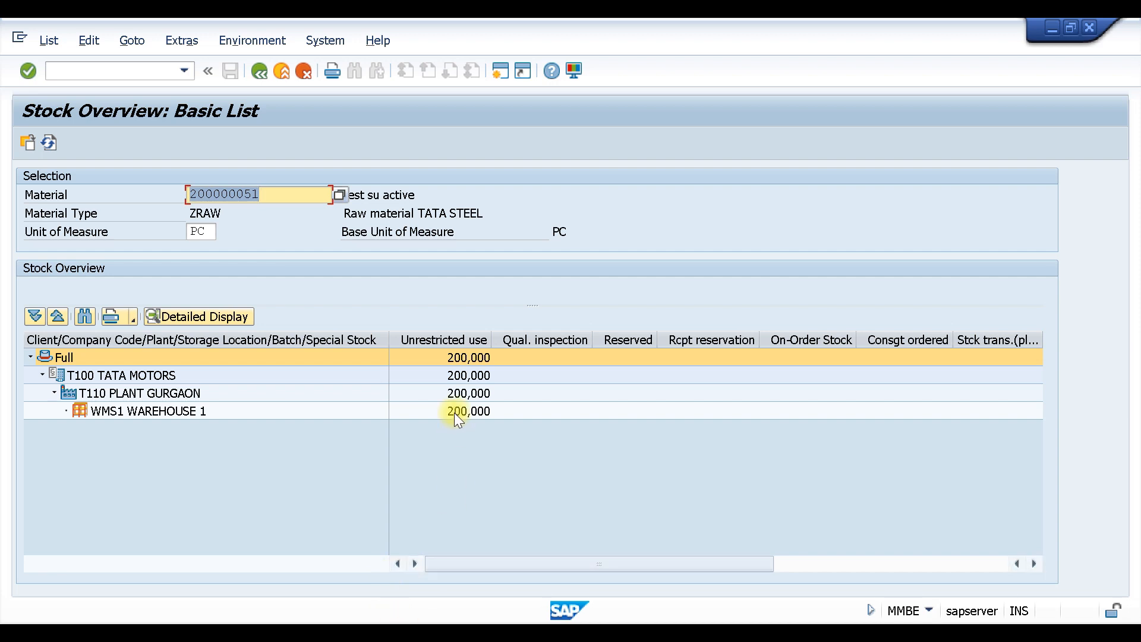
click(428, 632)
click(499, 573)
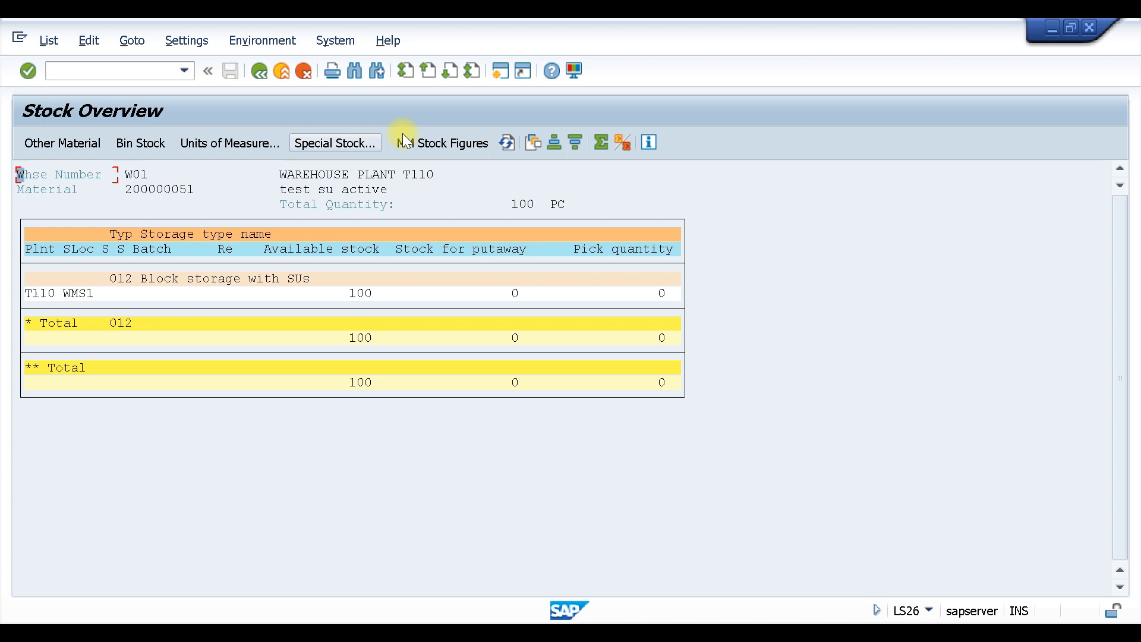
click(508, 144)
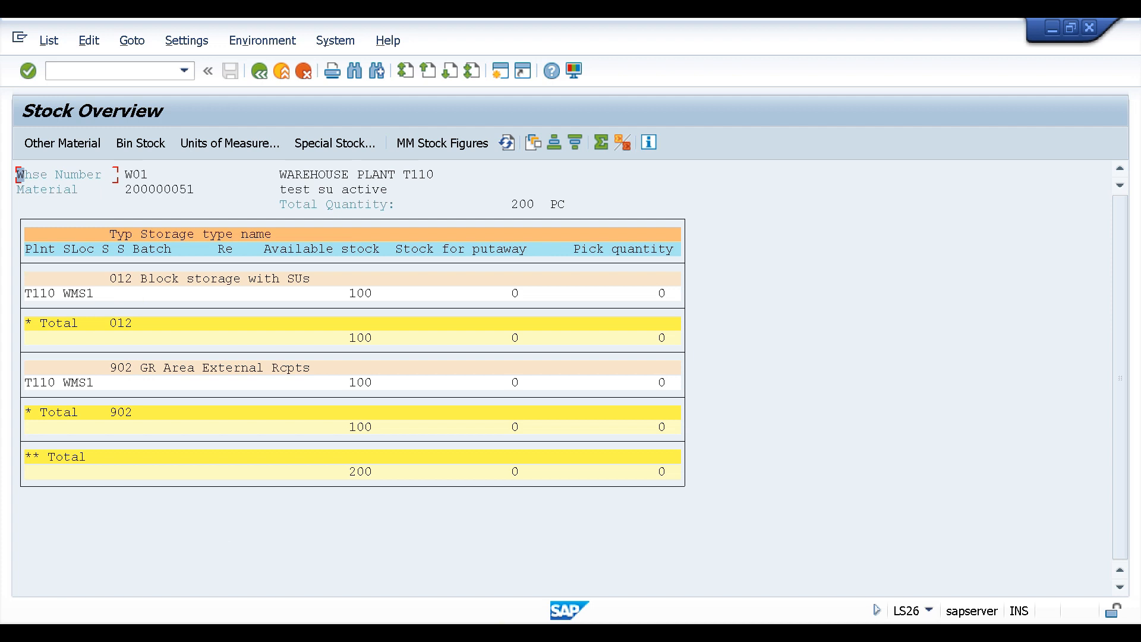
Step: Open LT06 in the goods receipt session and generate the putaway transfer order item for the posted material document
mouse_move(503, 530)
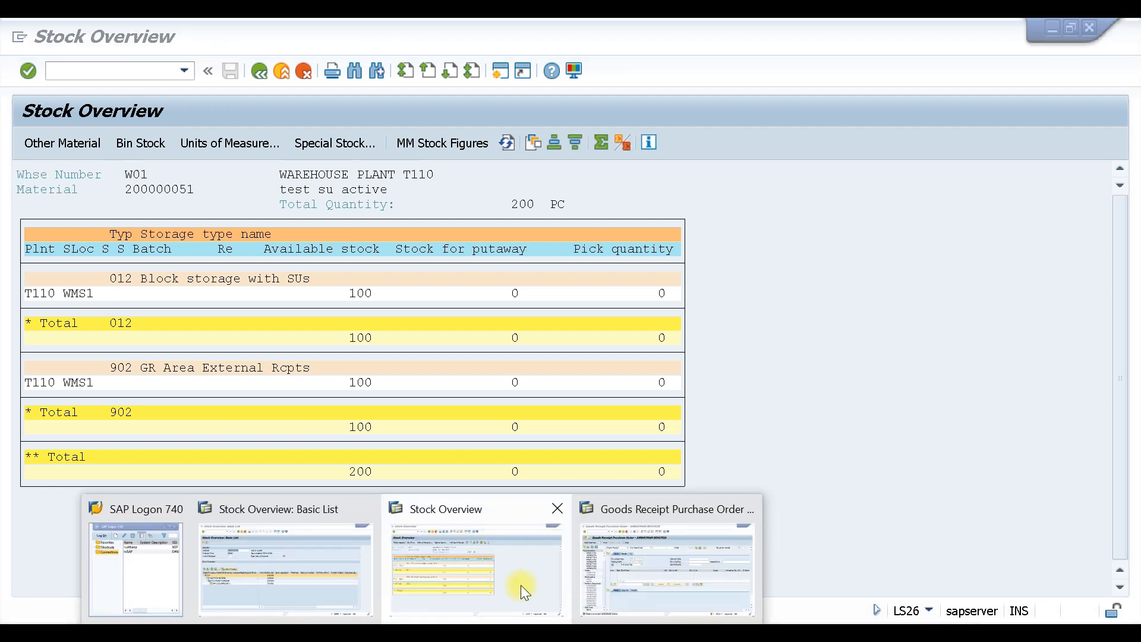
click(701, 579)
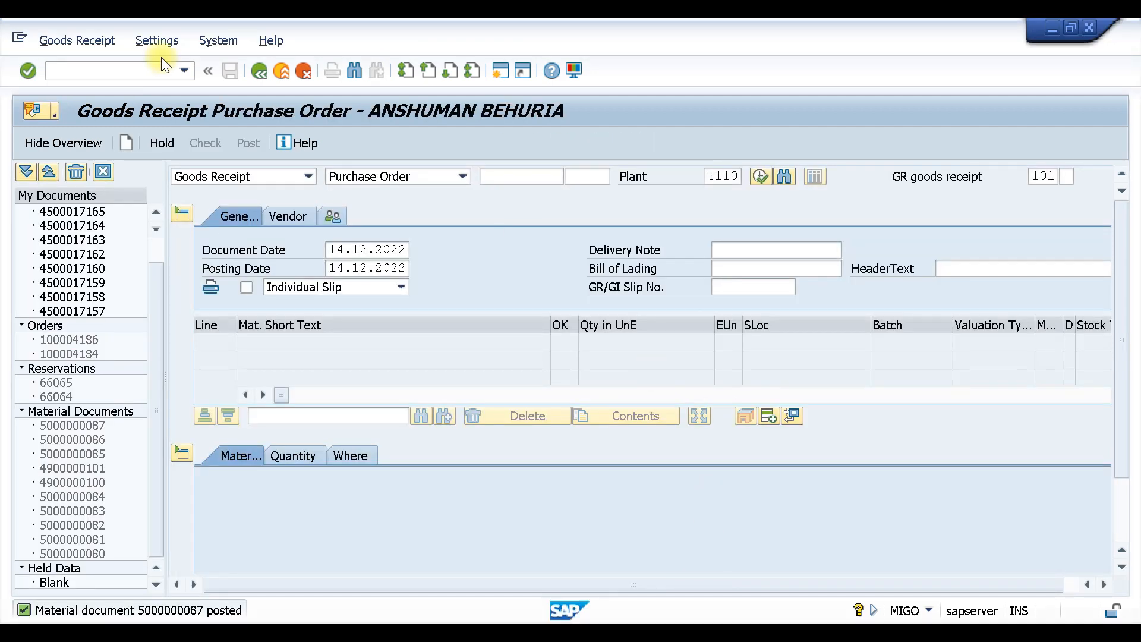
click(80, 71)
text(/)
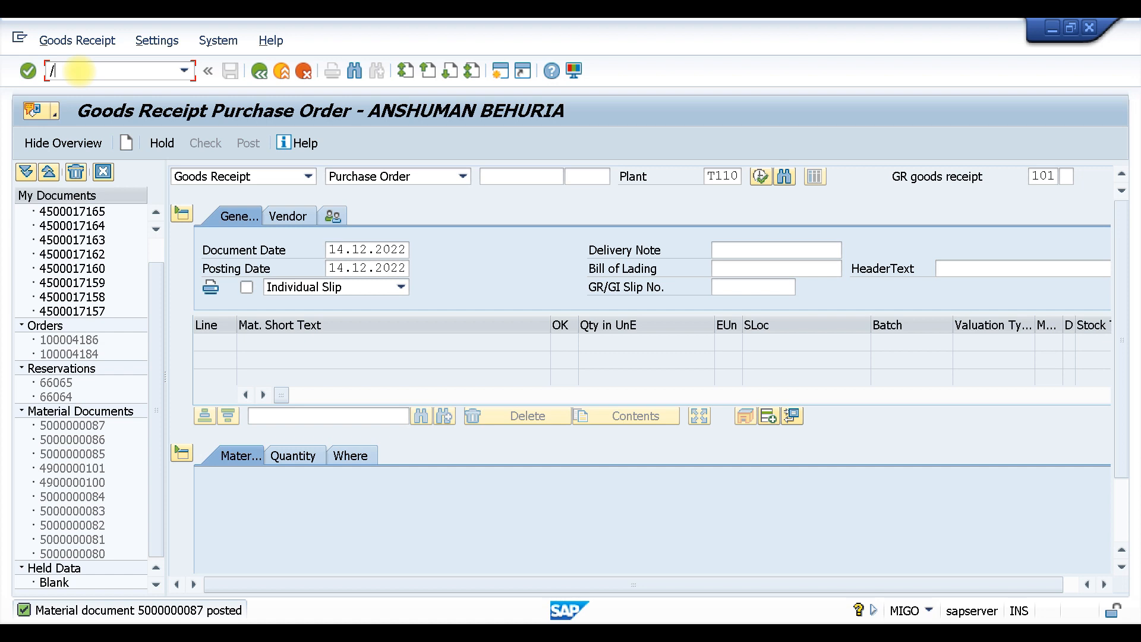
text(nlt06)
key(Return)
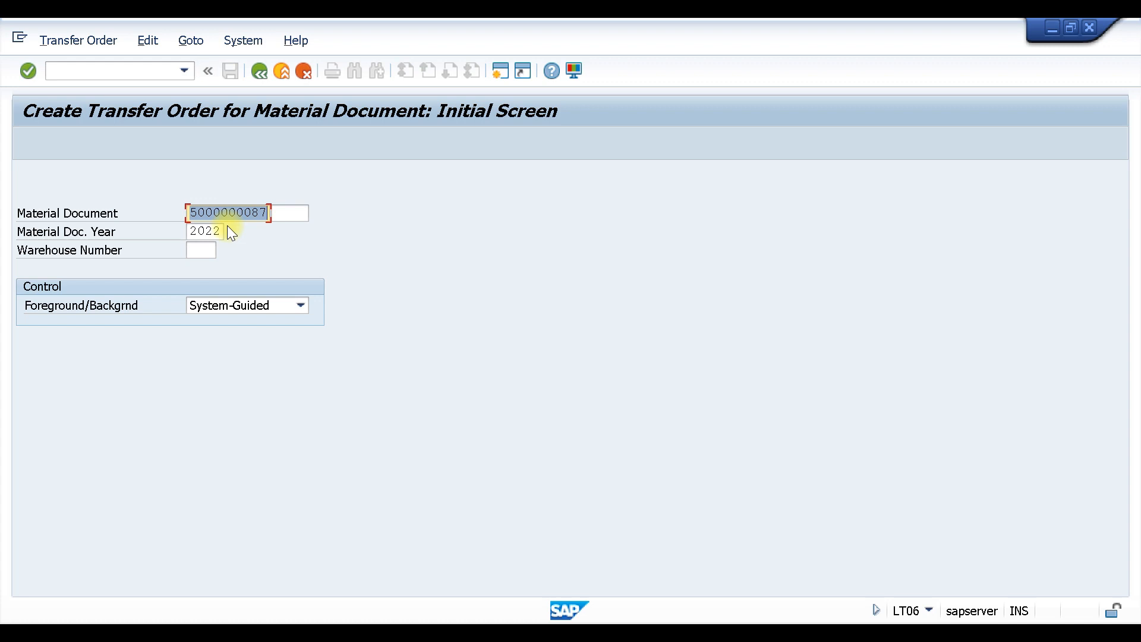
key(Return)
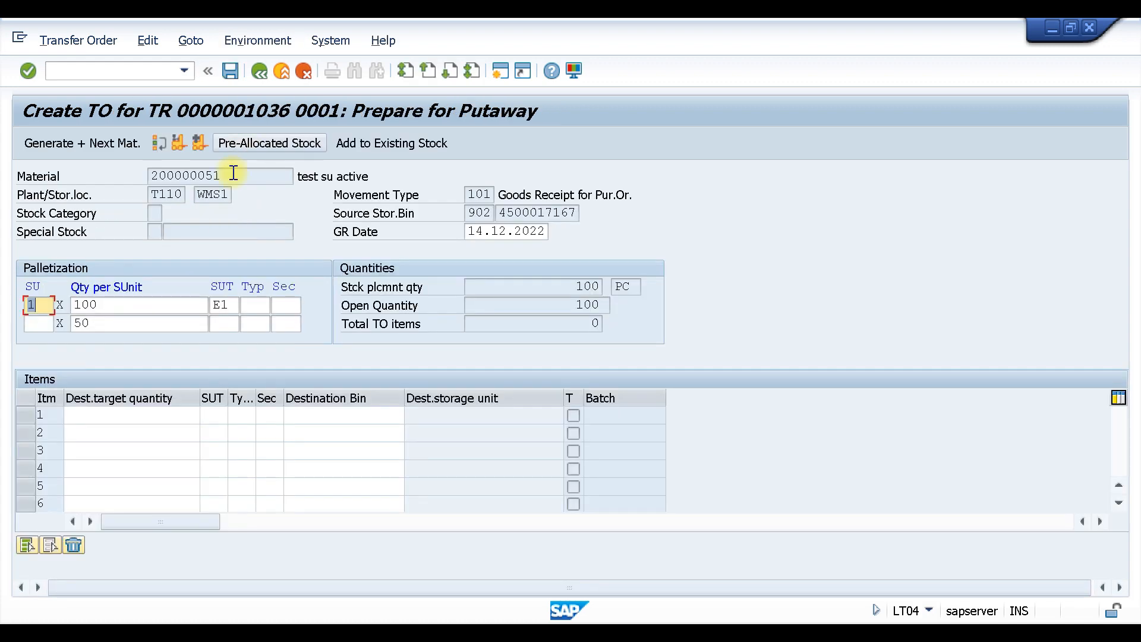
click(194, 144)
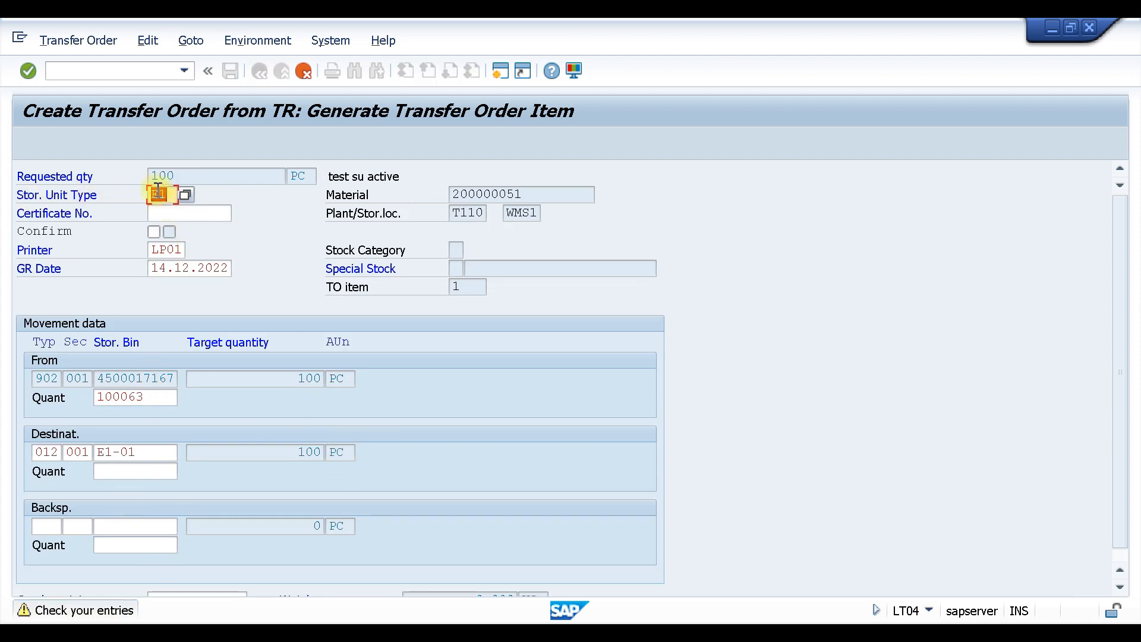
Step: Try to use storage unit type BX1 for the transfer order item
key(Return)
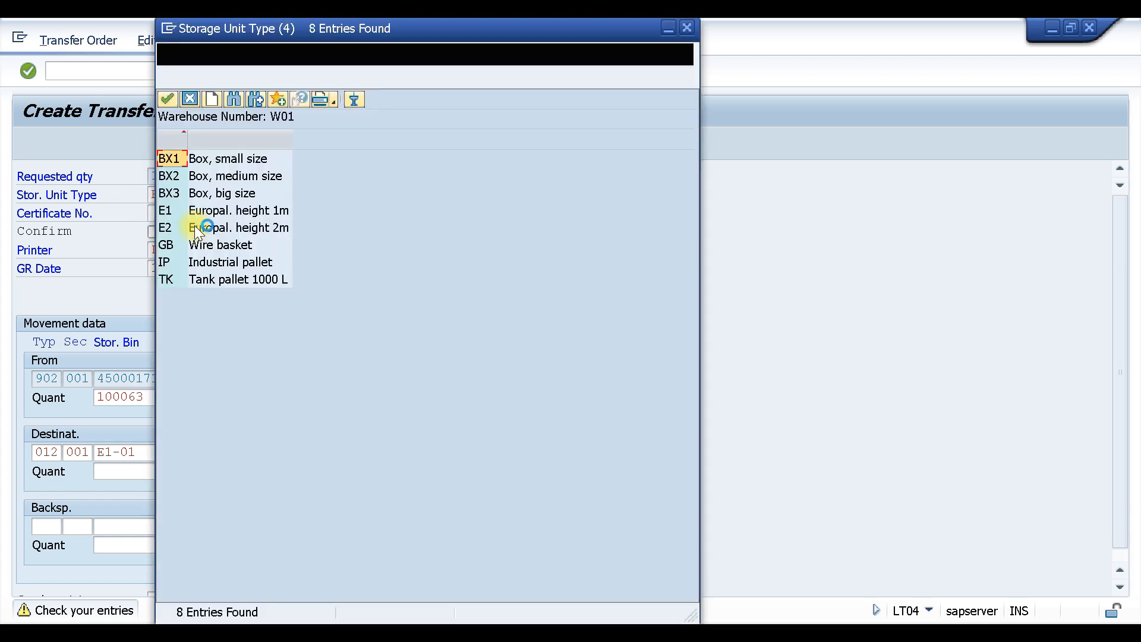
double_click(193, 161)
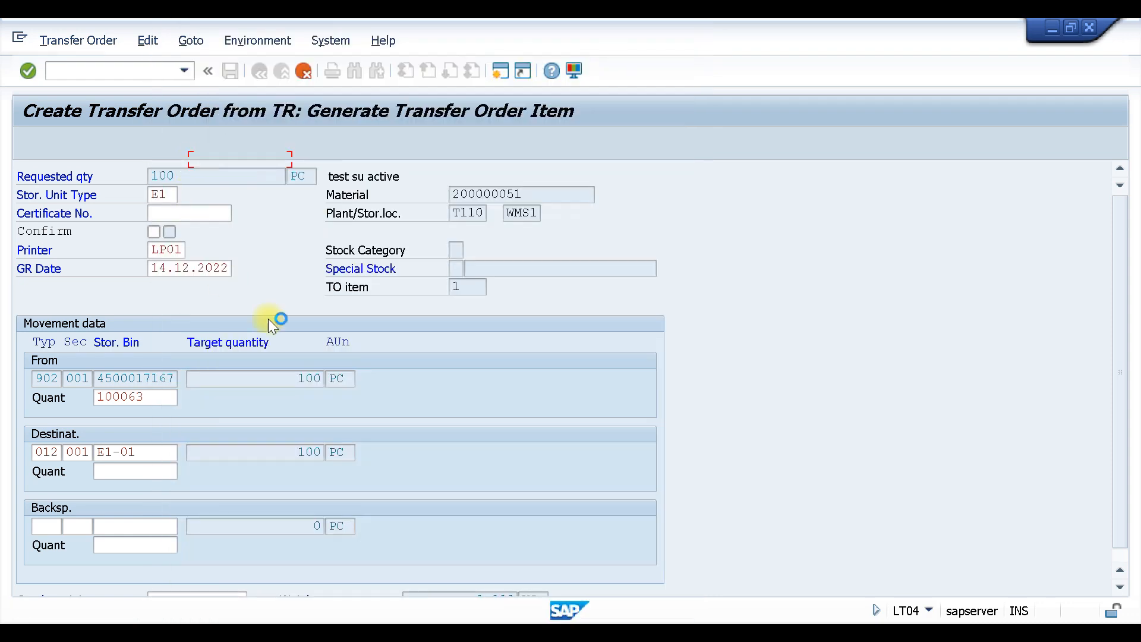
key(Return)
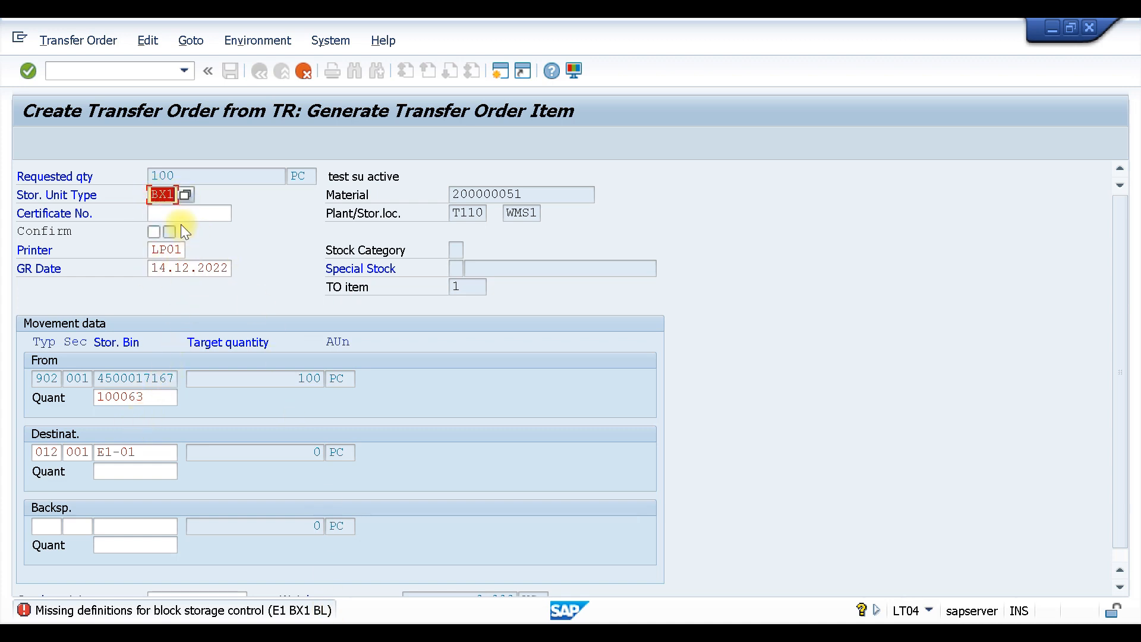
Step: Set the storage unit type to E1, accept the transfer order item, and save the transfer order
click(151, 193)
key(Delete)
key(Delete)
text(e1)
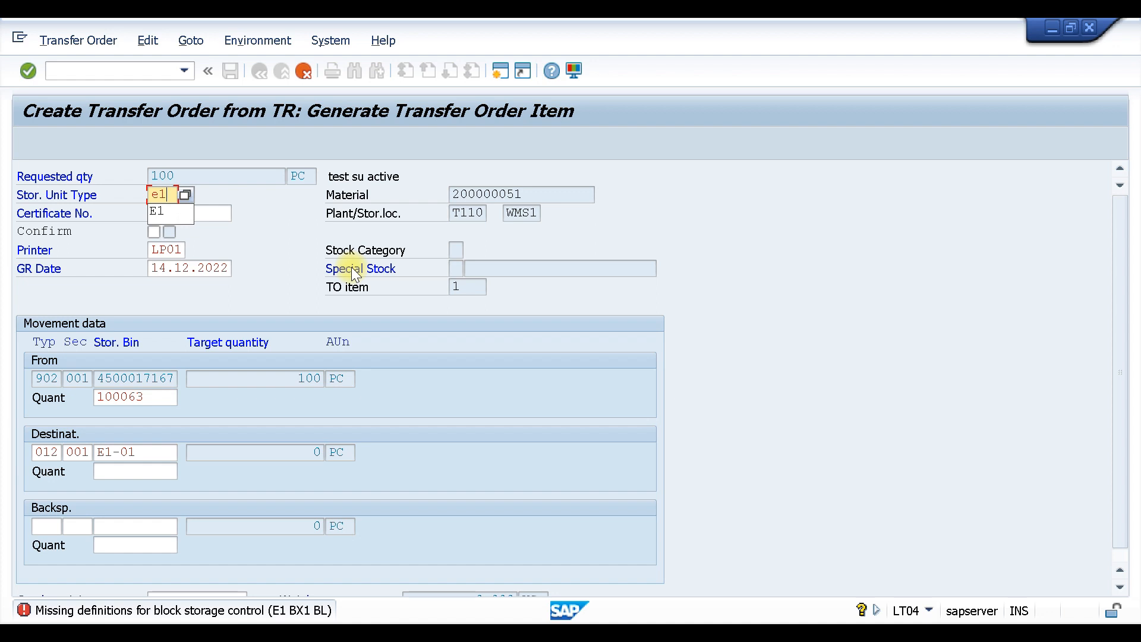
key(Return)
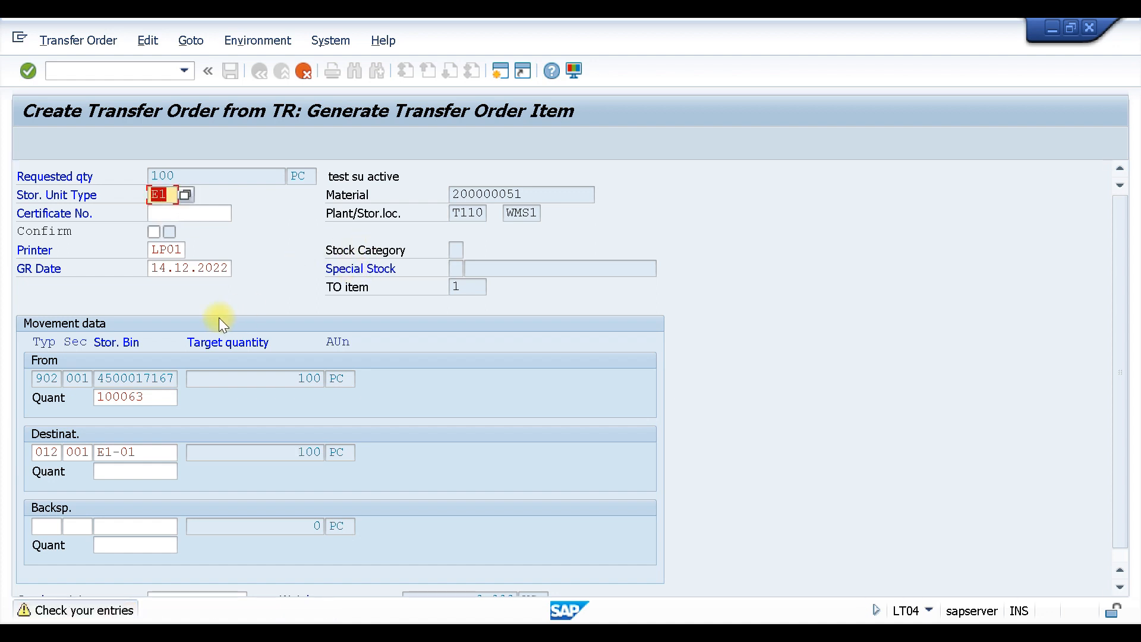
key(Return)
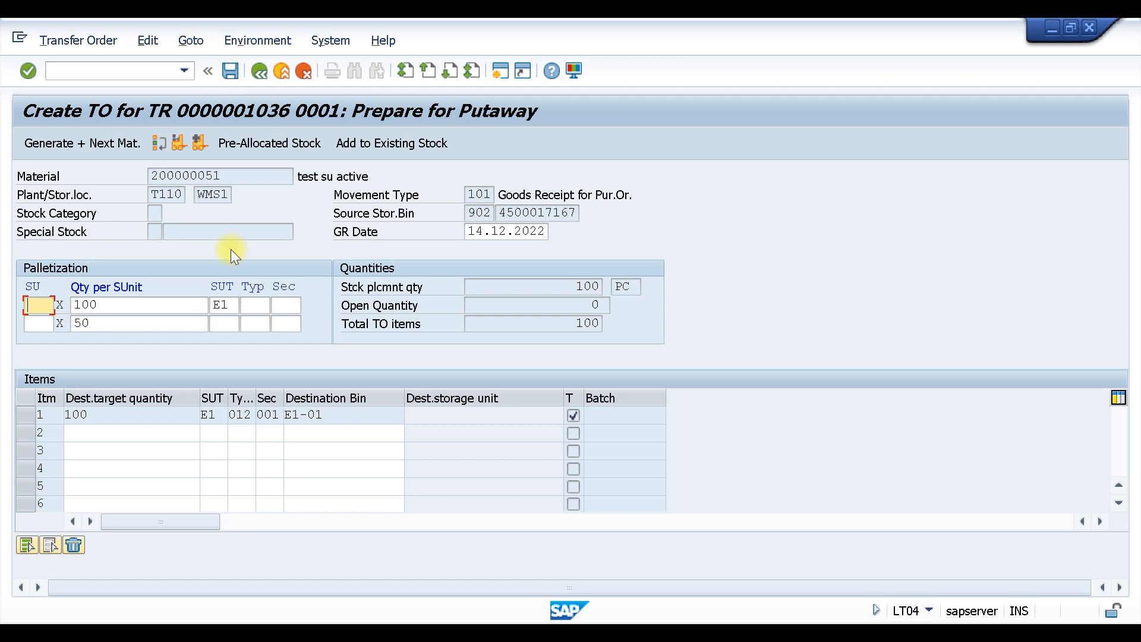
key(ctrl+s)
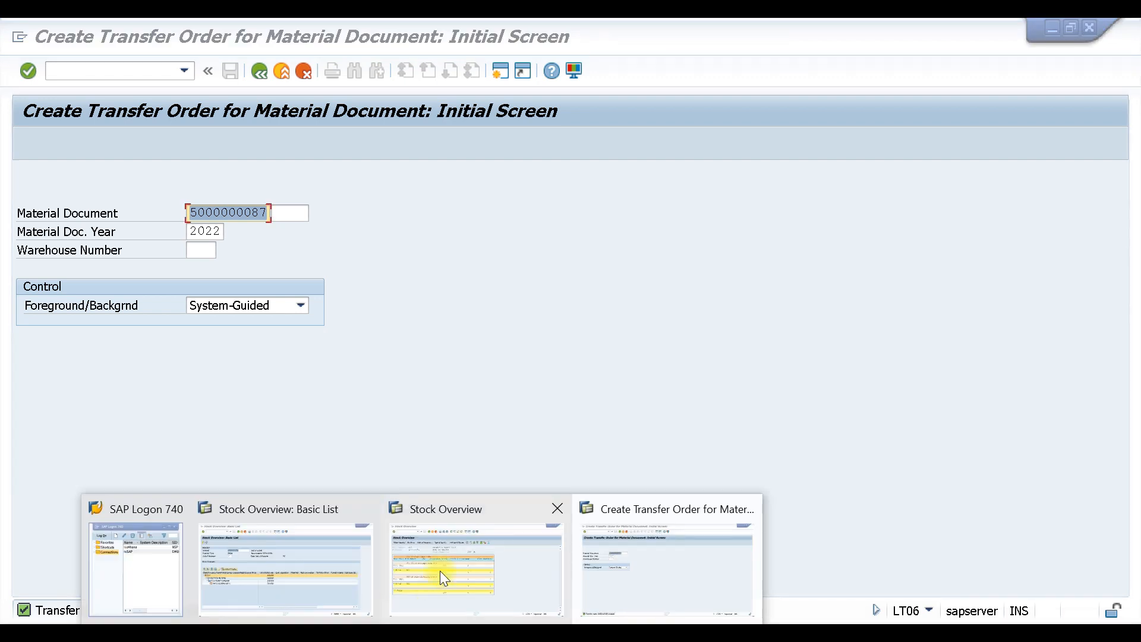
Step: Refresh the W01 warehouse stock overview and examine the available, putaway and pick quantities by storage type
click(440, 570)
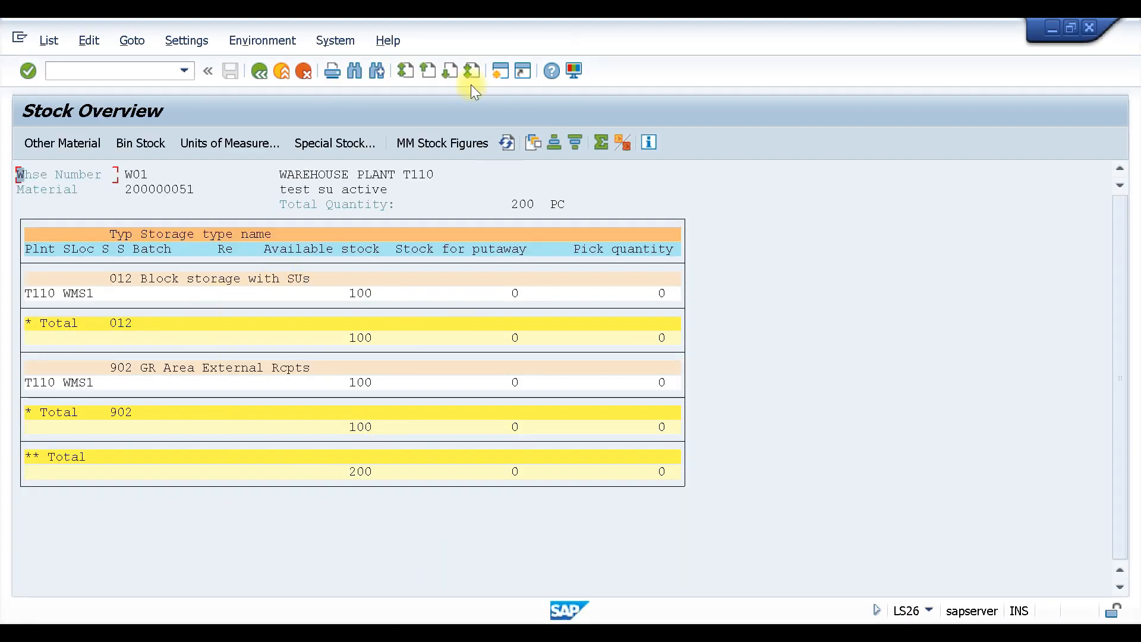
click(505, 142)
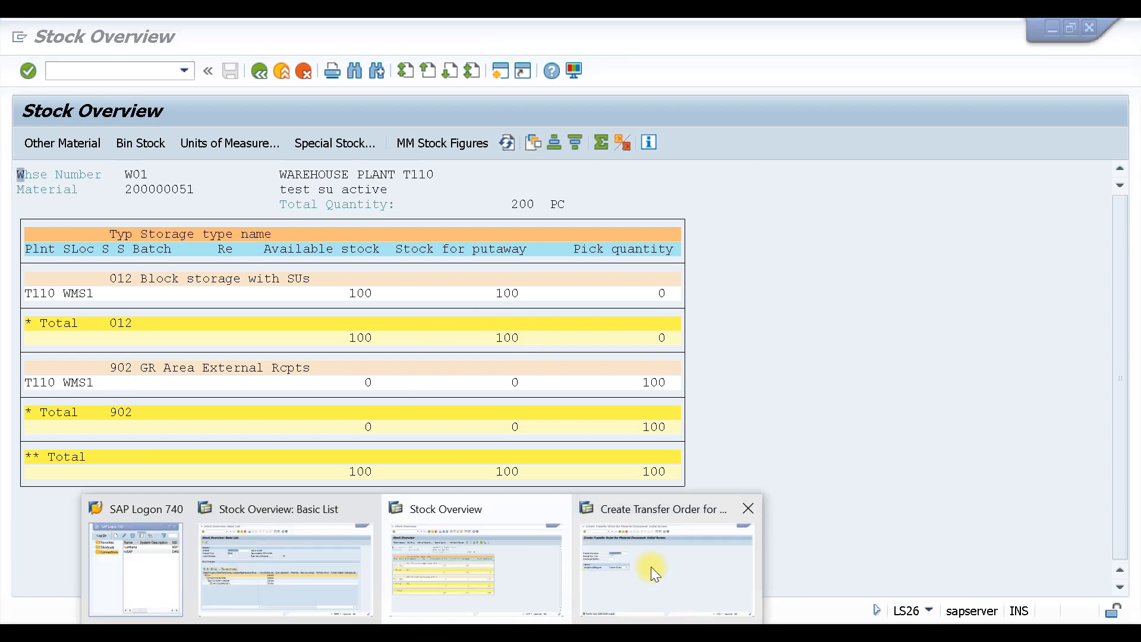
Step: In the transfer order session, internally confirm the putaway transfer order's item through LT12 and save the confirmation
click(652, 570)
click(97, 39)
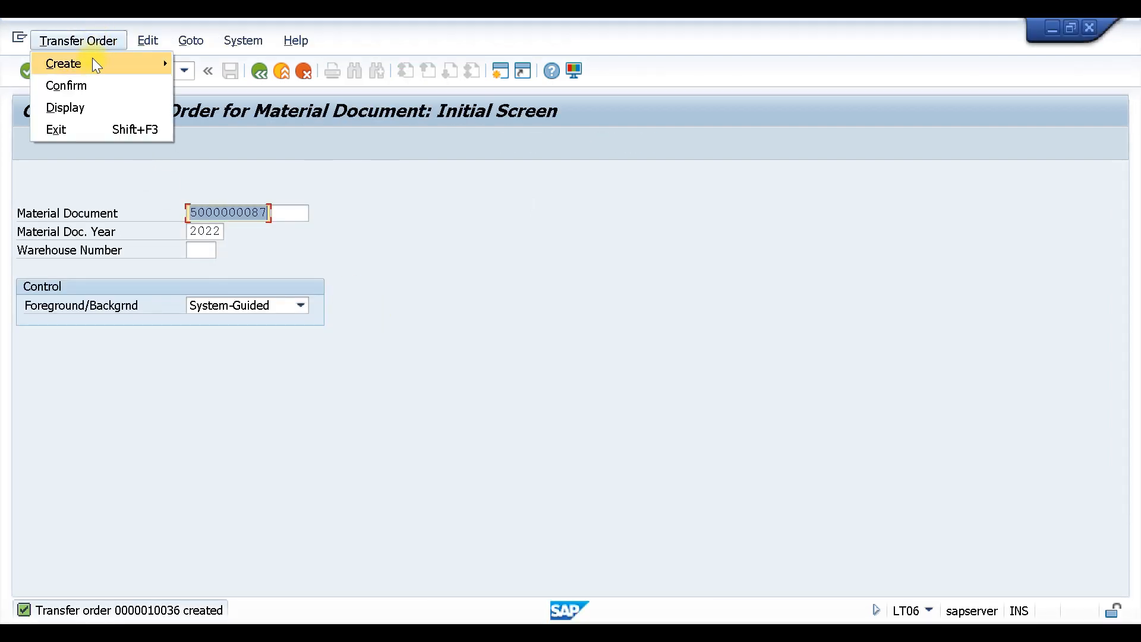
click(91, 105)
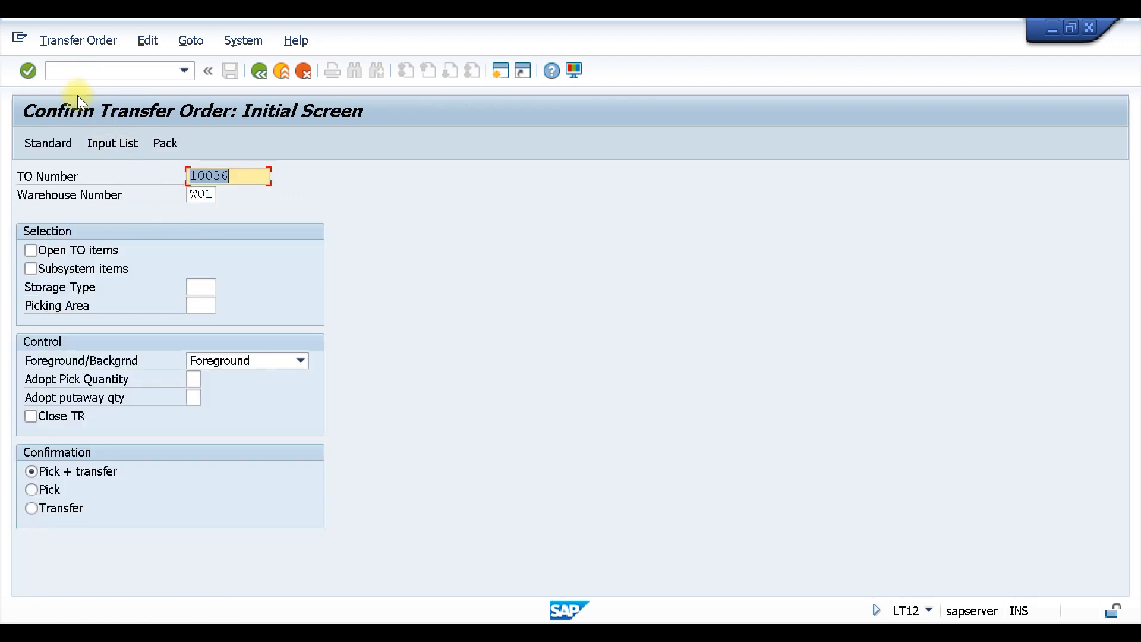
click(60, 140)
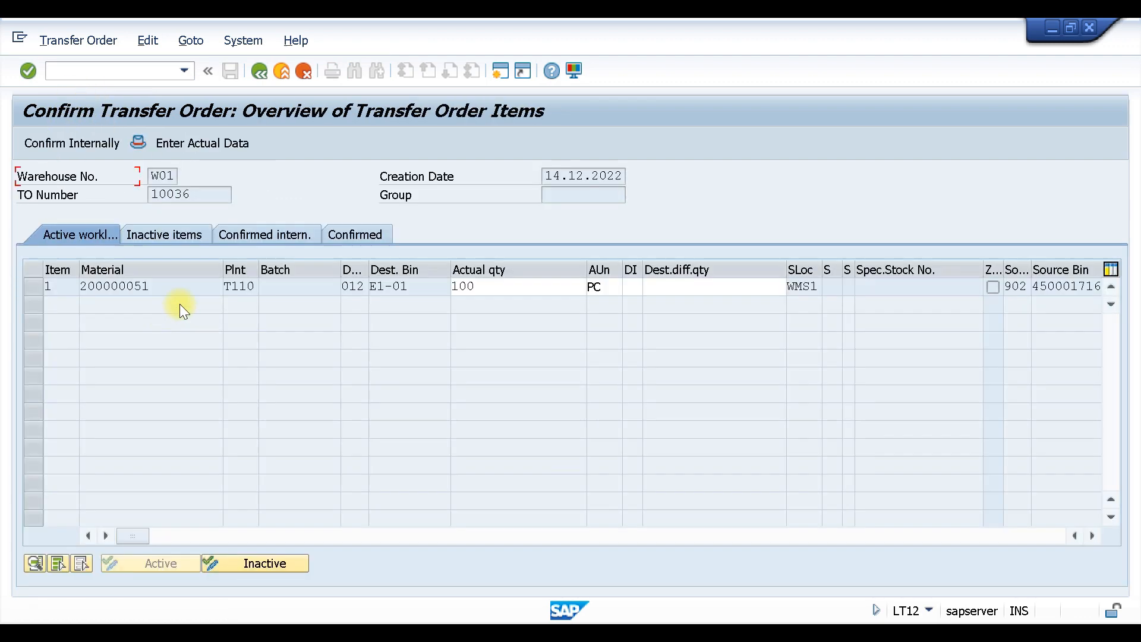
click(91, 144)
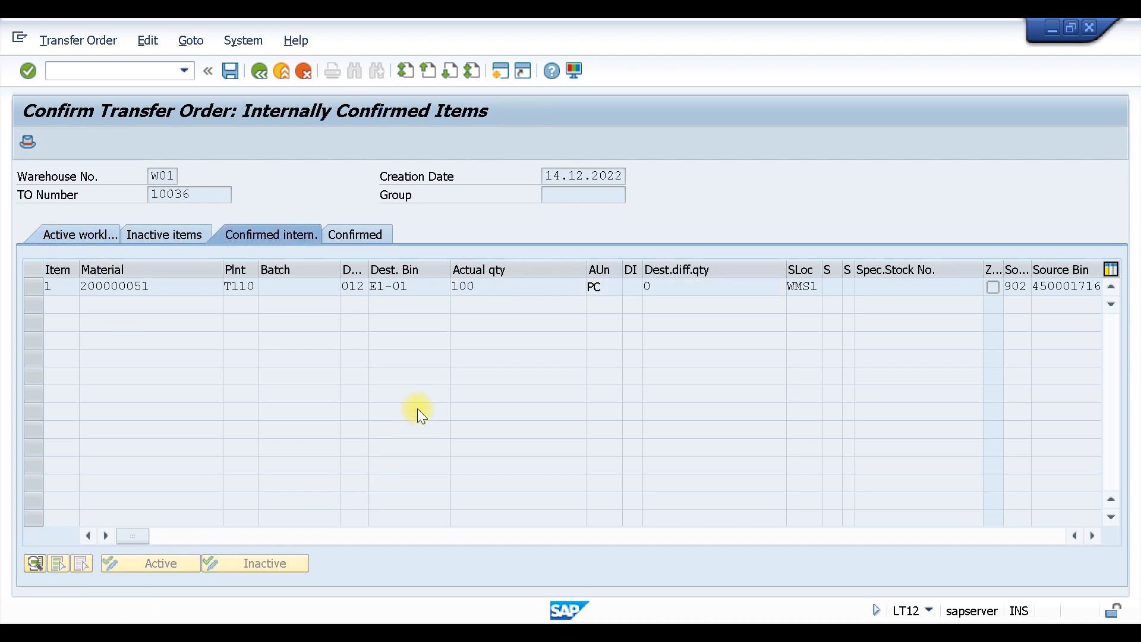
key(ctrl+s)
Step: Refresh the W01 warehouse stock overview for material 200000051 and examine the quantities in storage type 012
mouse_move(421, 633)
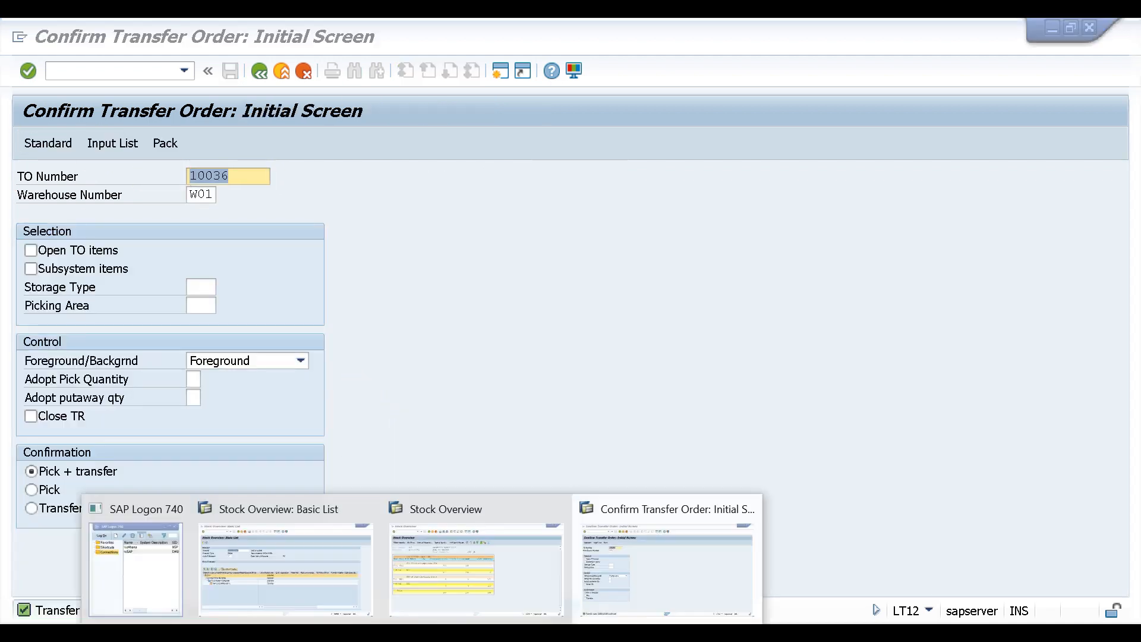
click(454, 555)
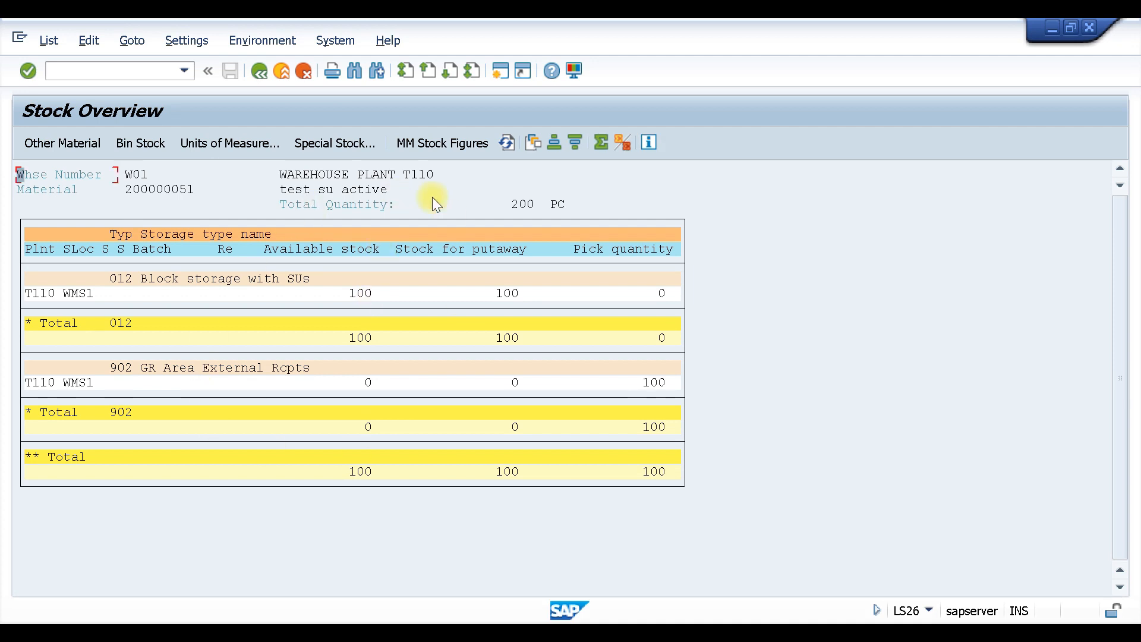
click(507, 143)
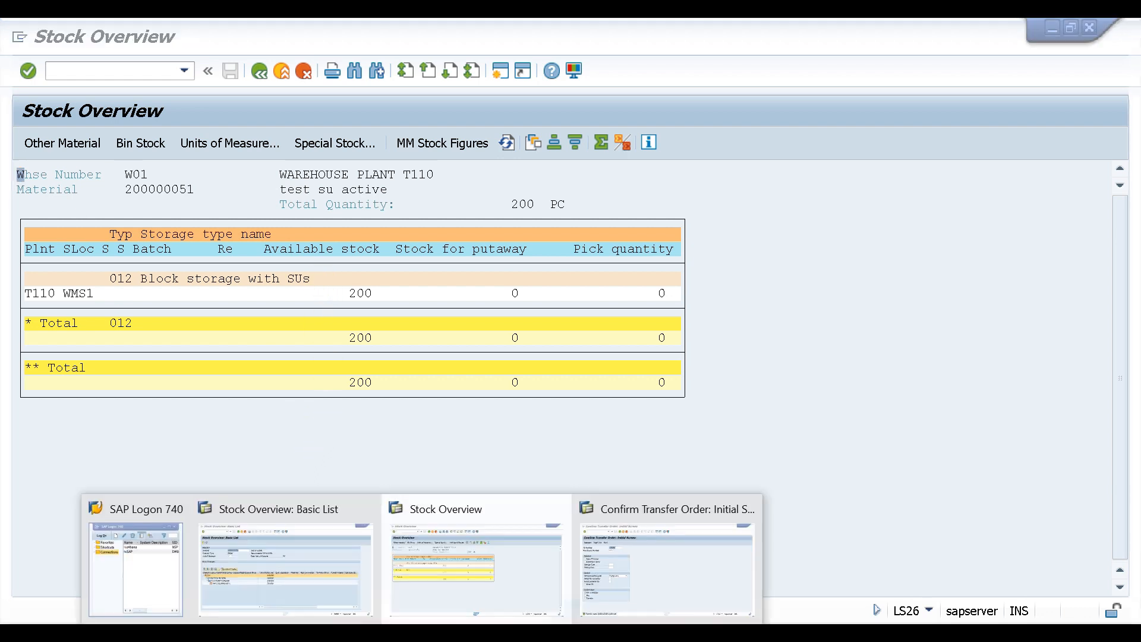
Step: Open LT31 in the transfer order session and set print code 02, printer LP01 and spool control data 02
click(641, 581)
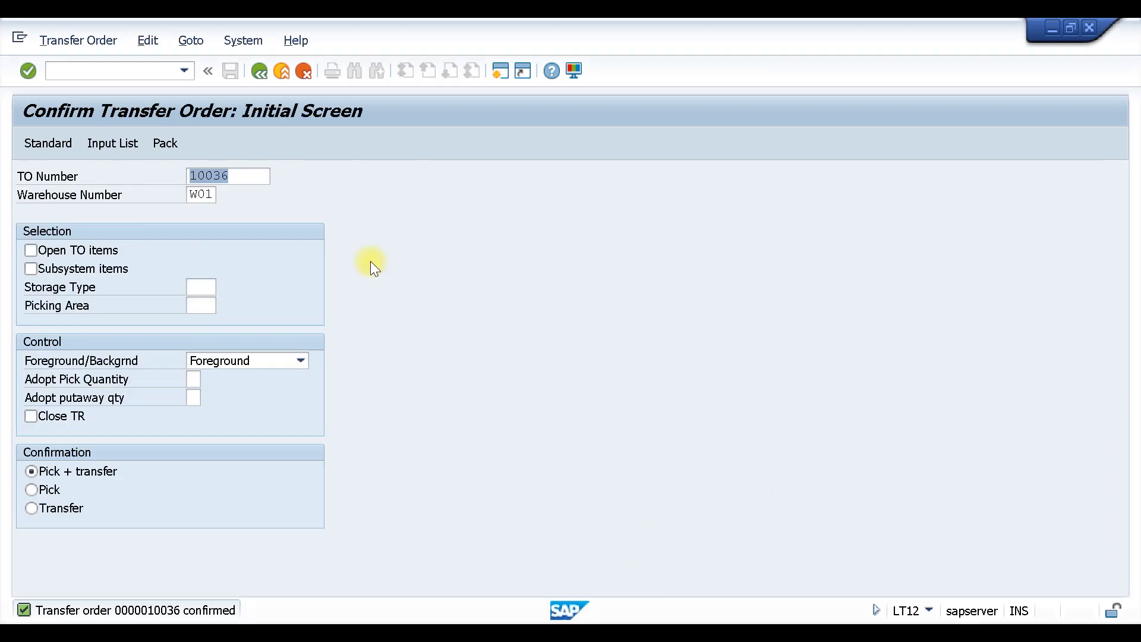
click(115, 70)
text(/n)
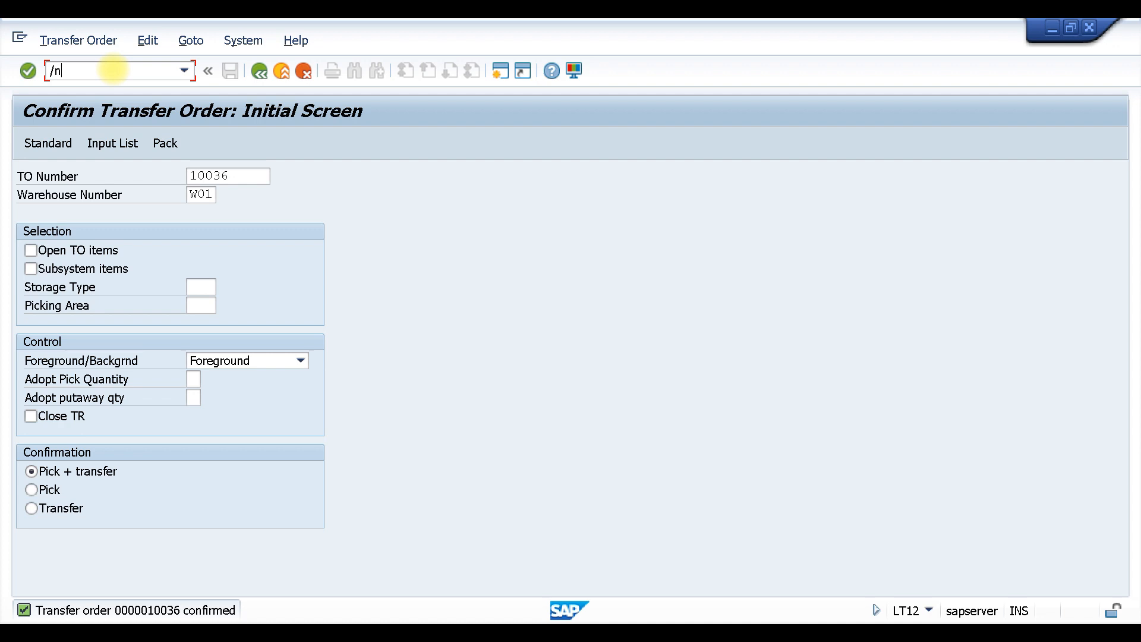
text(l)
text(31)
key(Return)
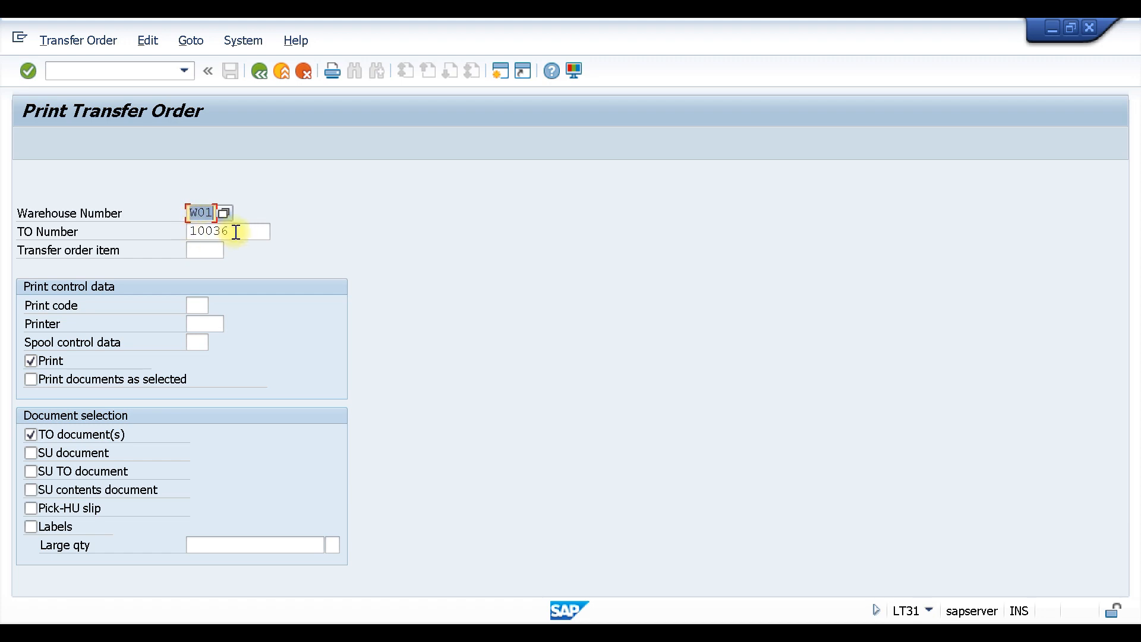
click(200, 301)
click(216, 305)
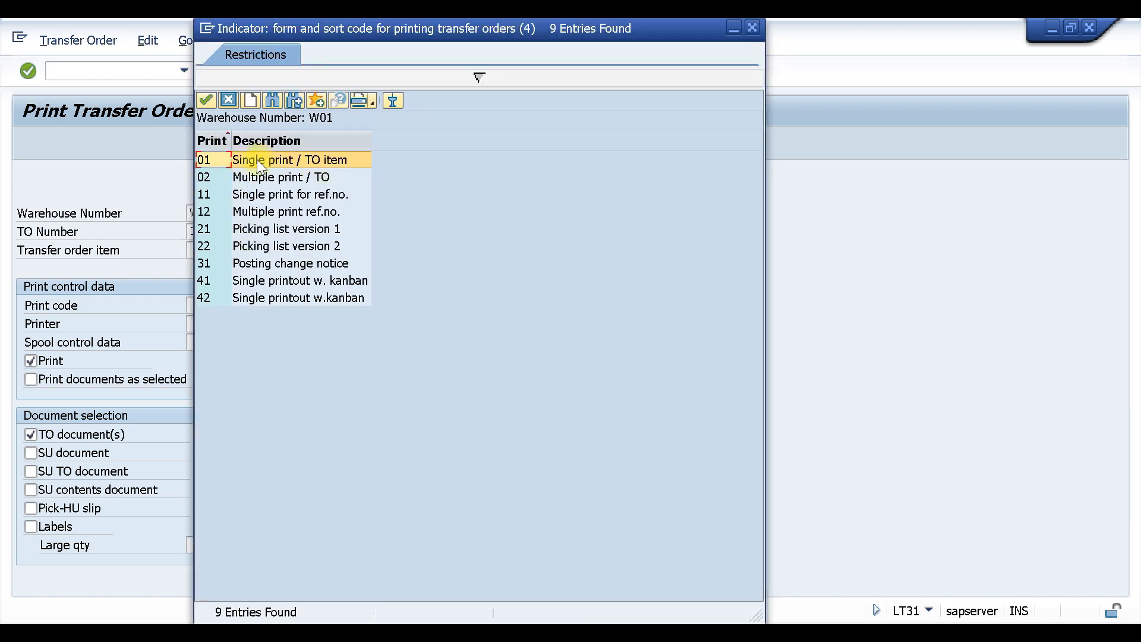
double_click(289, 176)
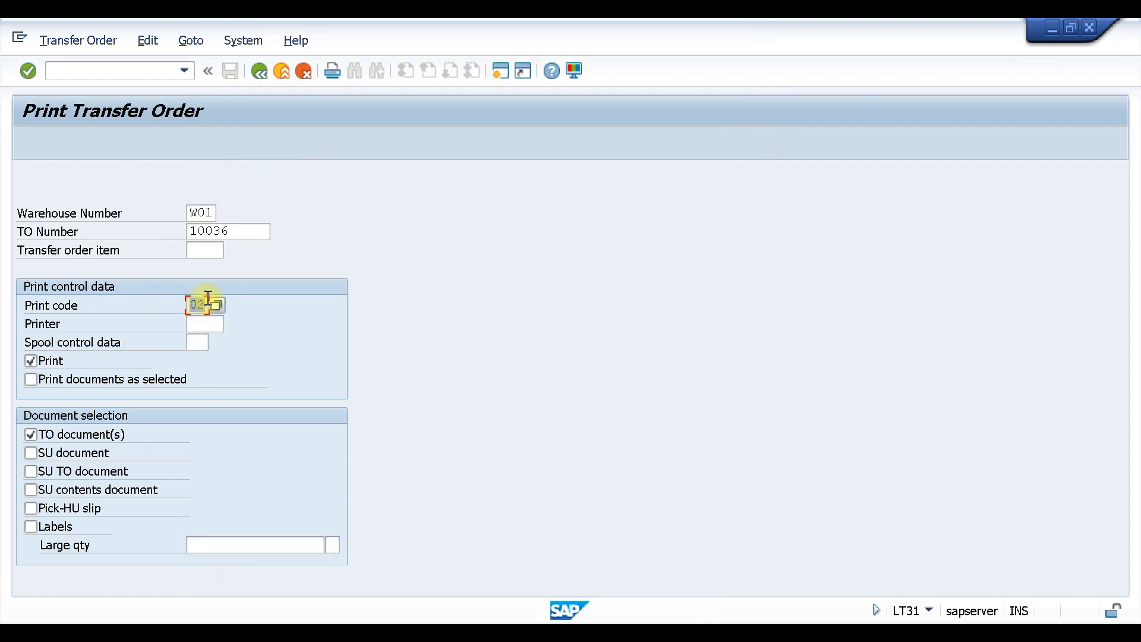
click(205, 325)
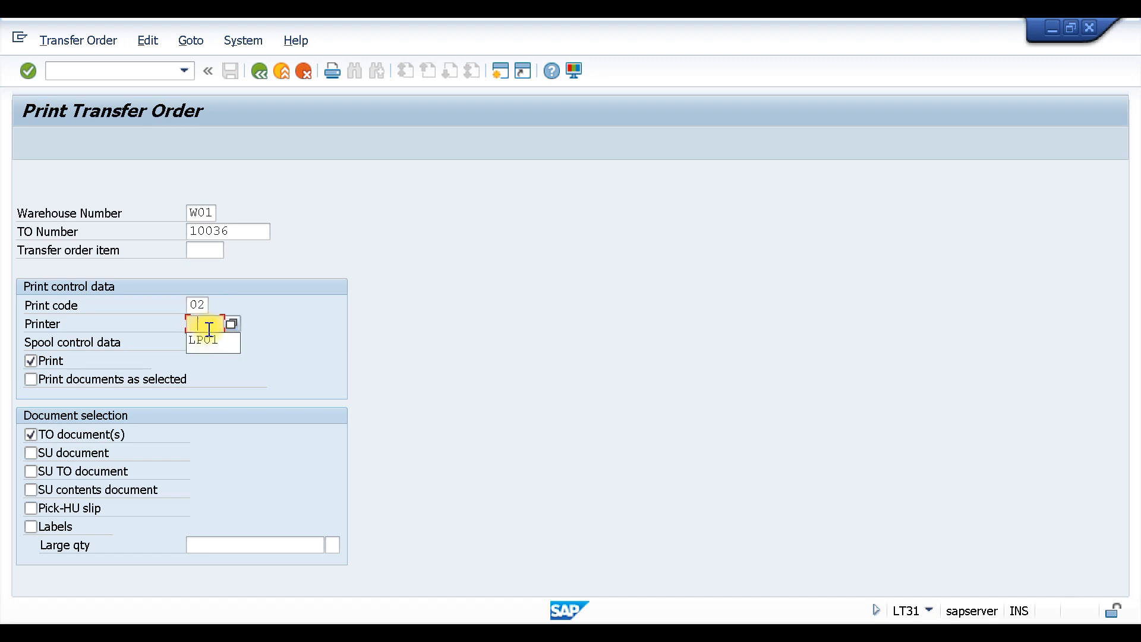
click(209, 340)
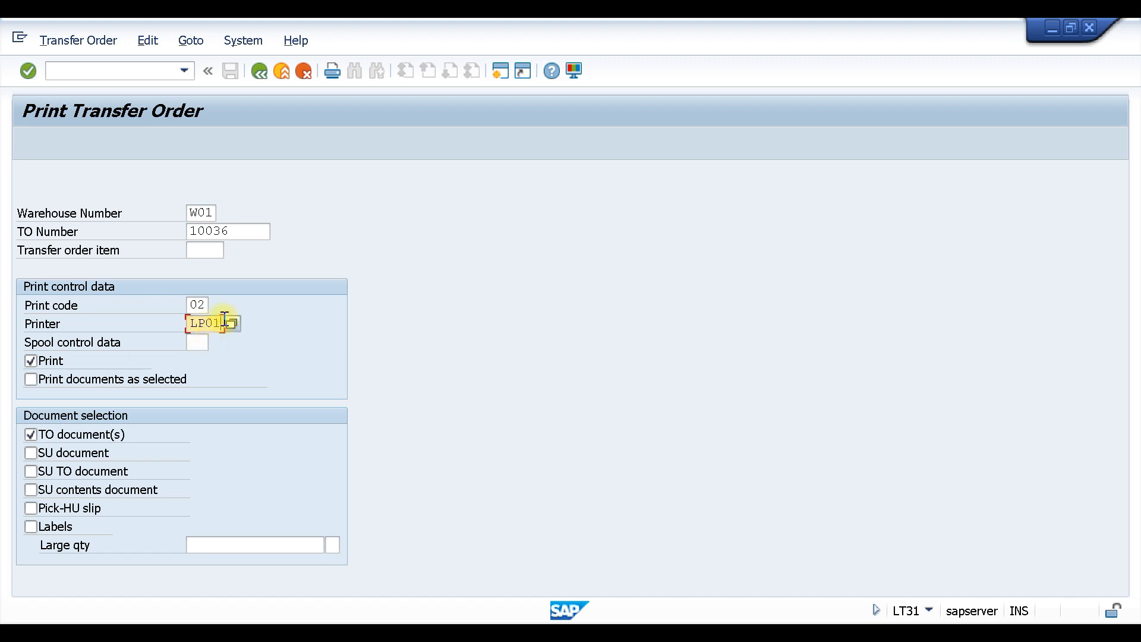
click(205, 343)
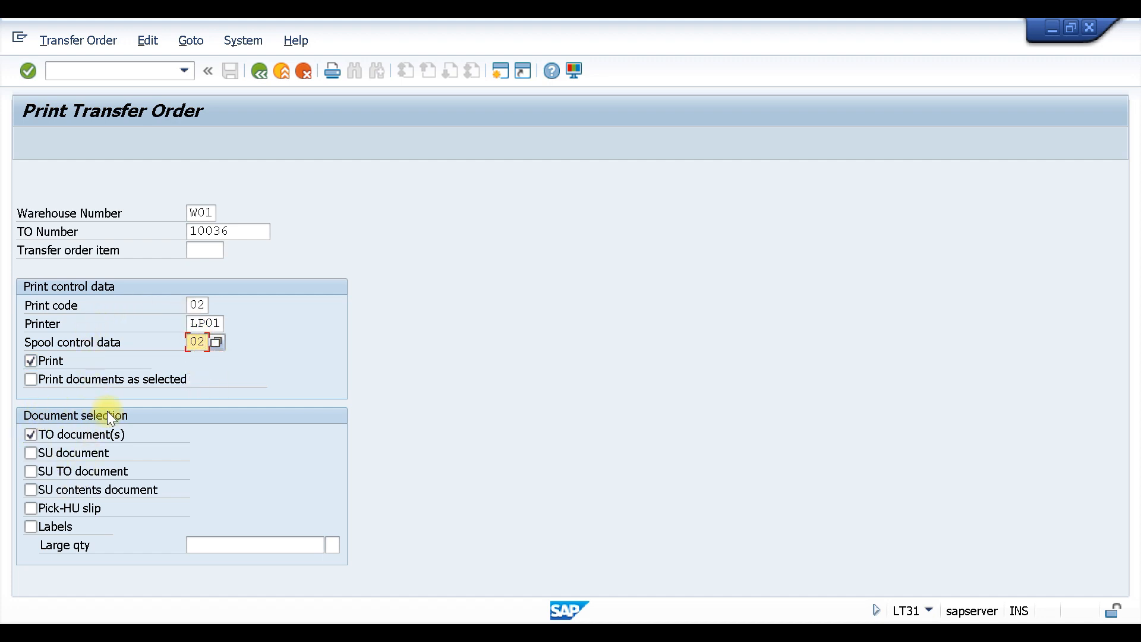
Step: Add the SU document and SU contents document to the document selection and print the transfer order
click(30, 453)
click(32, 491)
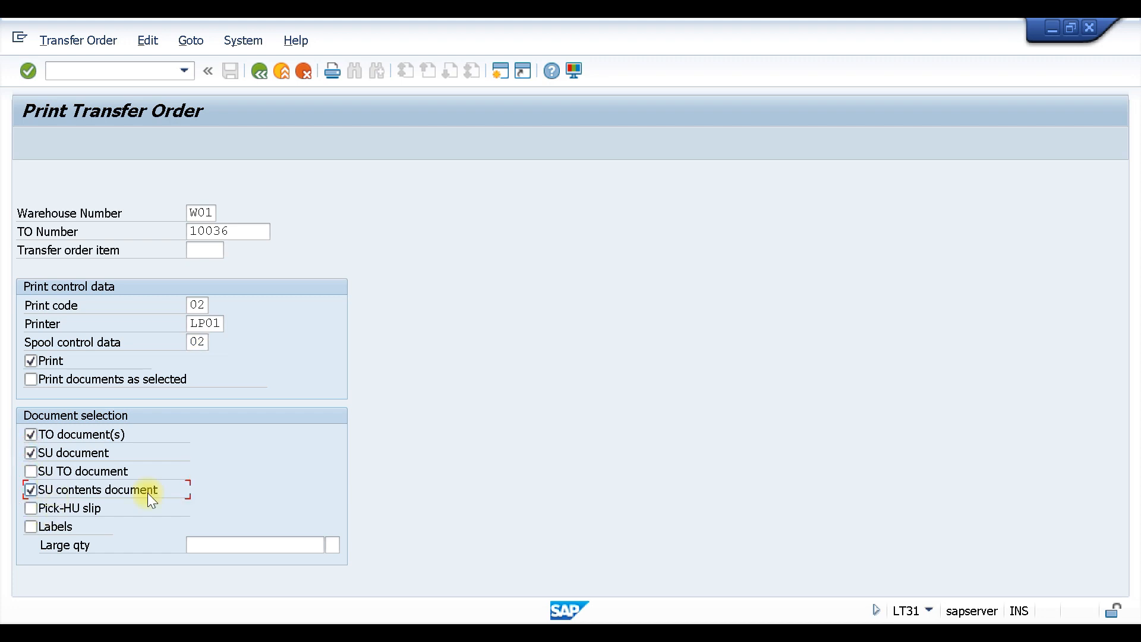
click(105, 39)
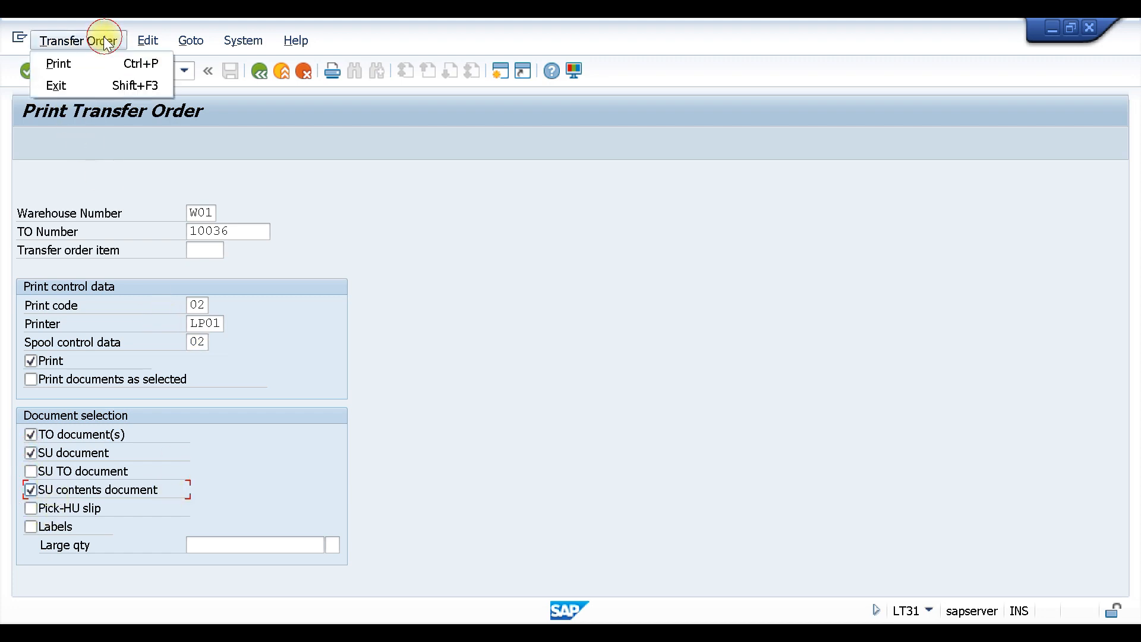
click(72, 62)
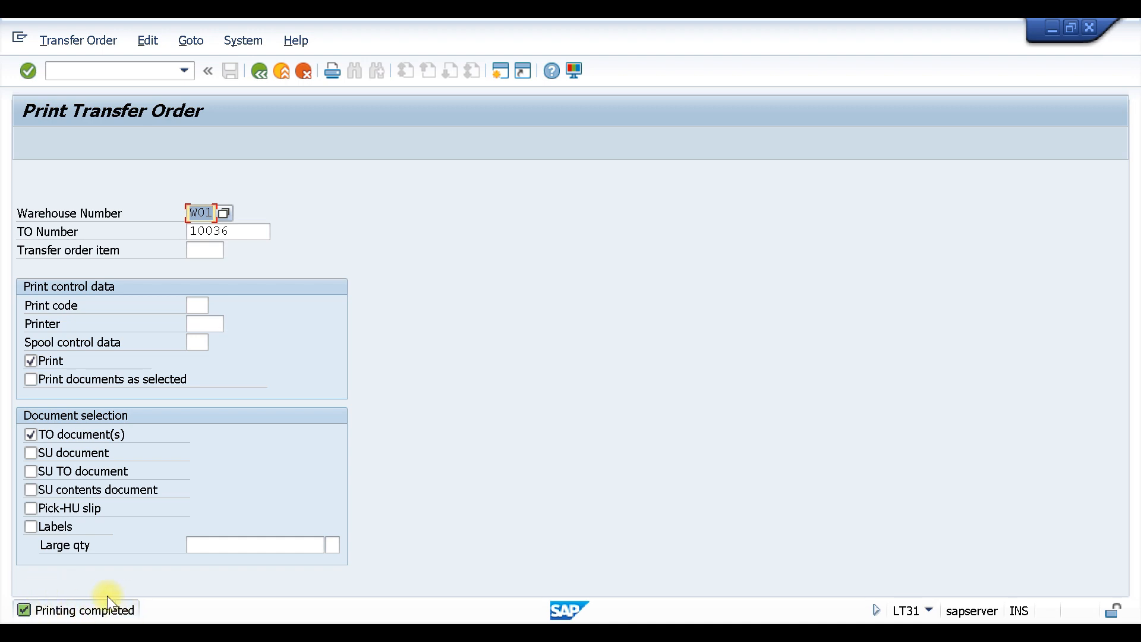
Step: Open SP01, list the spool requests created on 14.12.2022 in client 800, and leave the list
click(83, 66)
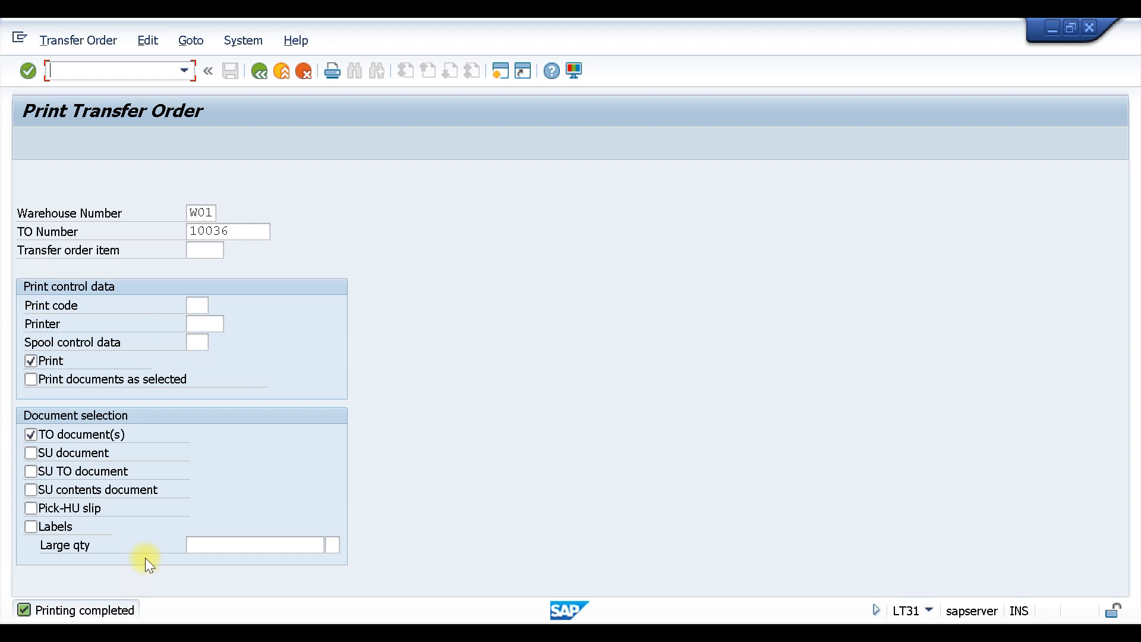
click(285, 39)
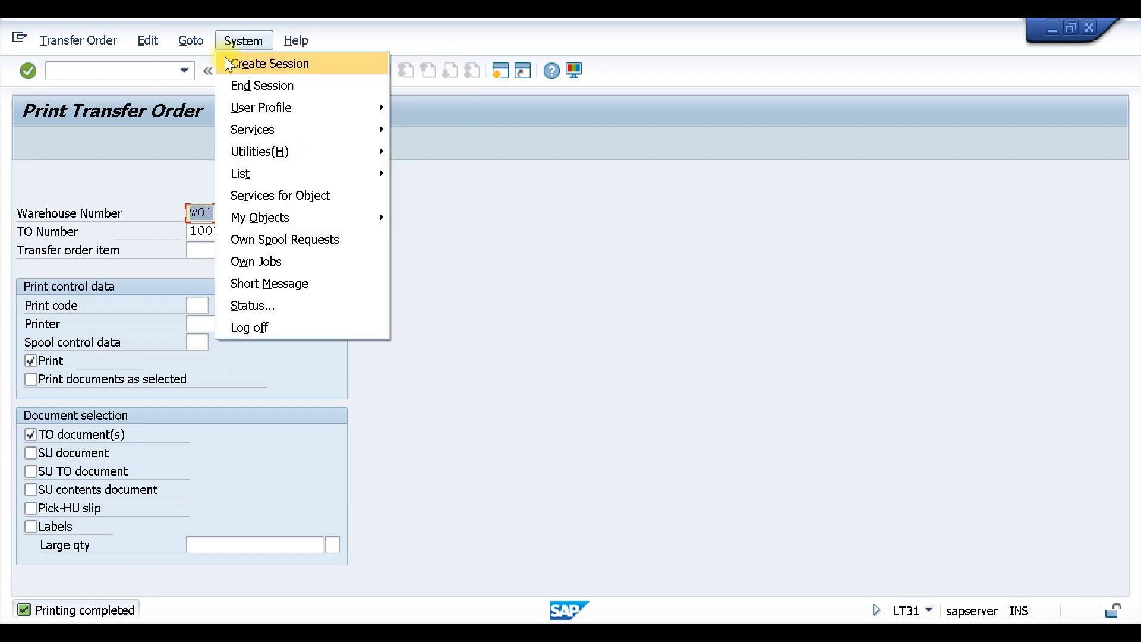
click(128, 71)
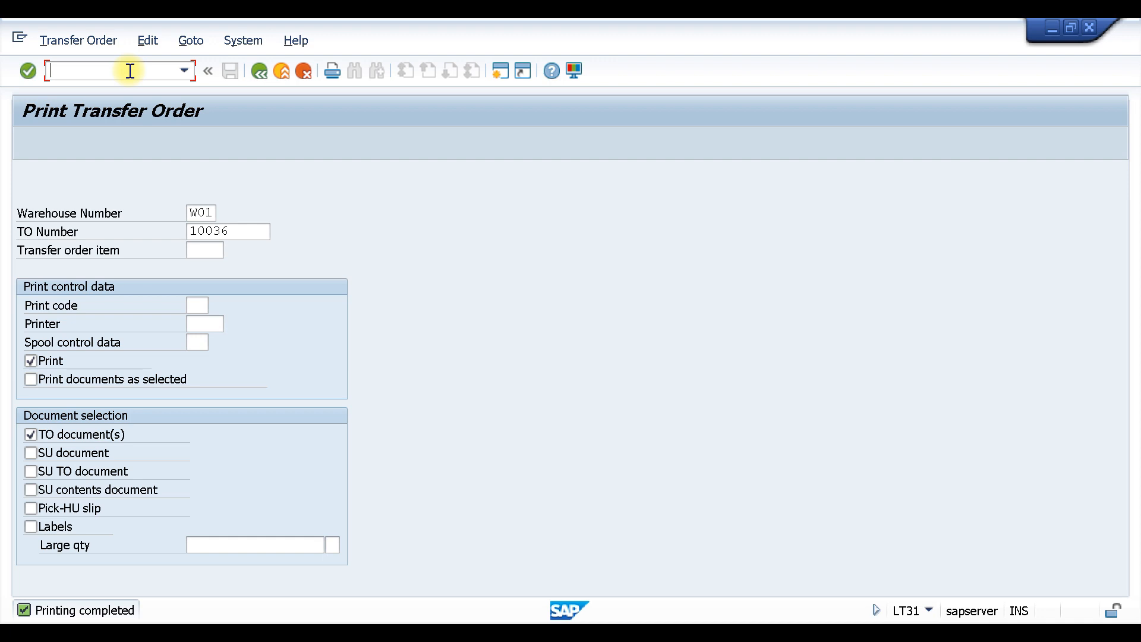
text(/nsp01)
key(Return)
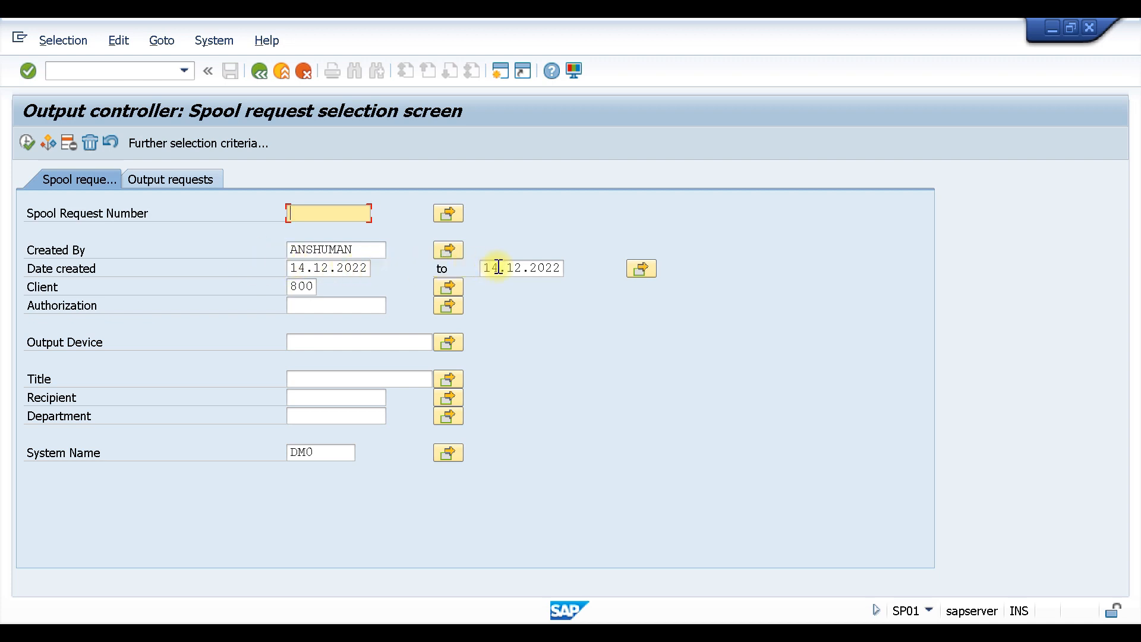
click(28, 143)
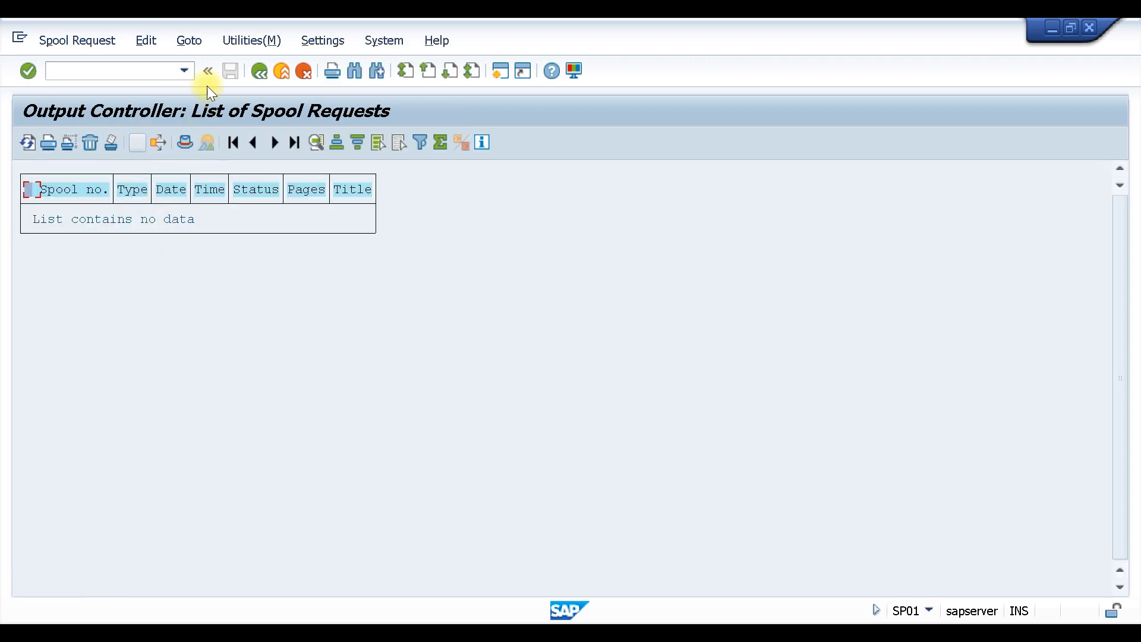
click(258, 71)
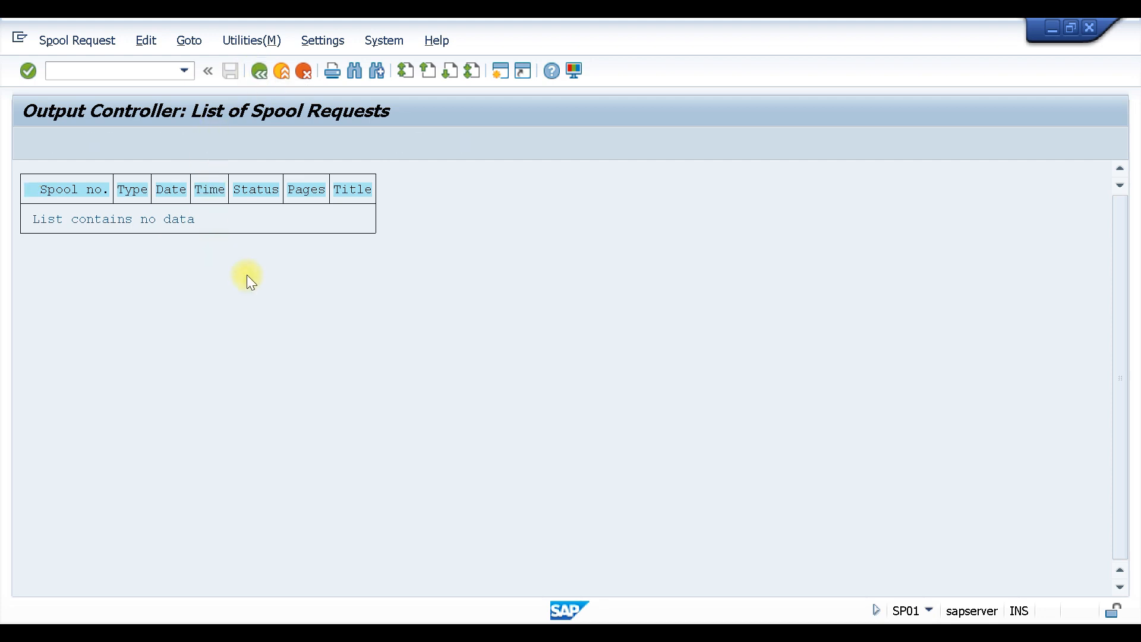